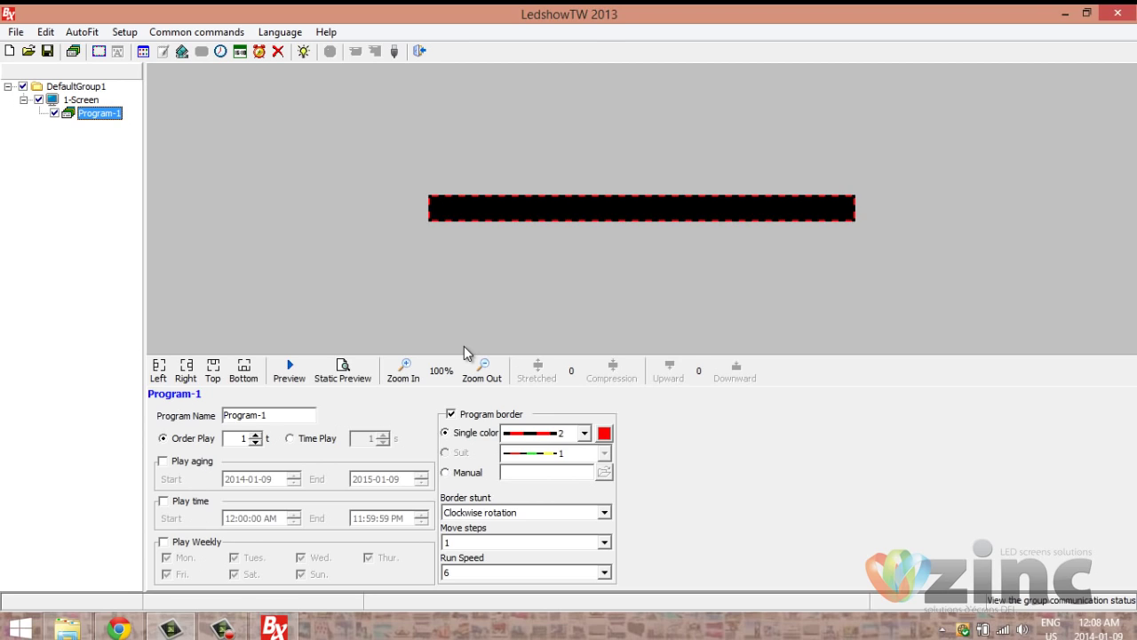
Step: Open the screen parameter settings, entering the required password
click(119, 34)
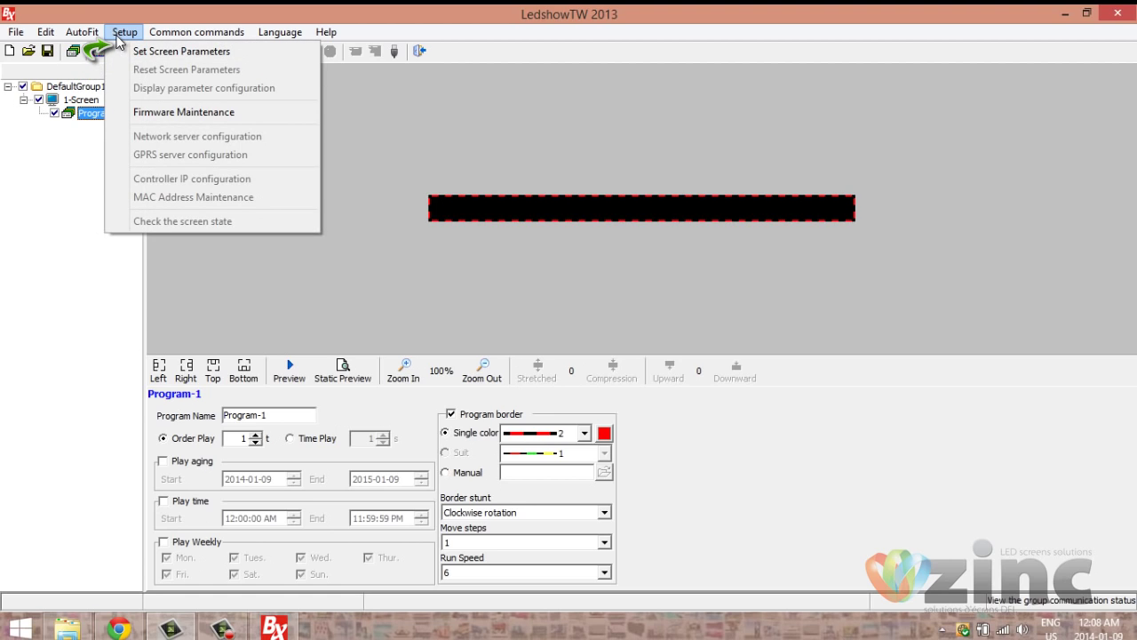
click(119, 51)
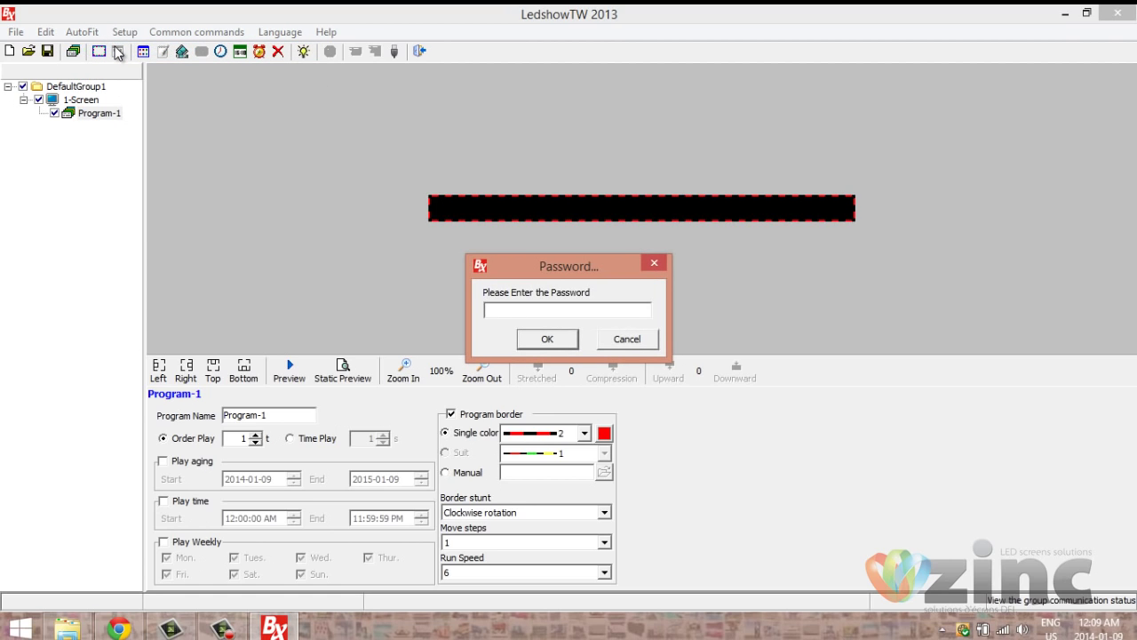
text(888)
key(Return)
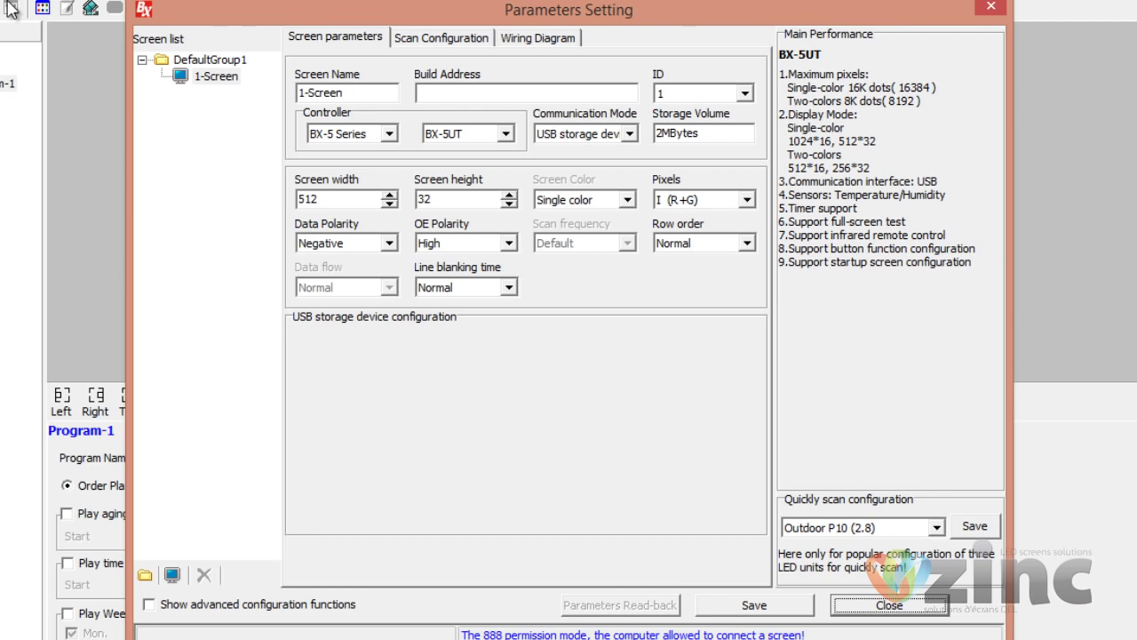
Step: Select the BX-5UT controller and set the screen width to 128 and the screen height to 32
click(505, 133)
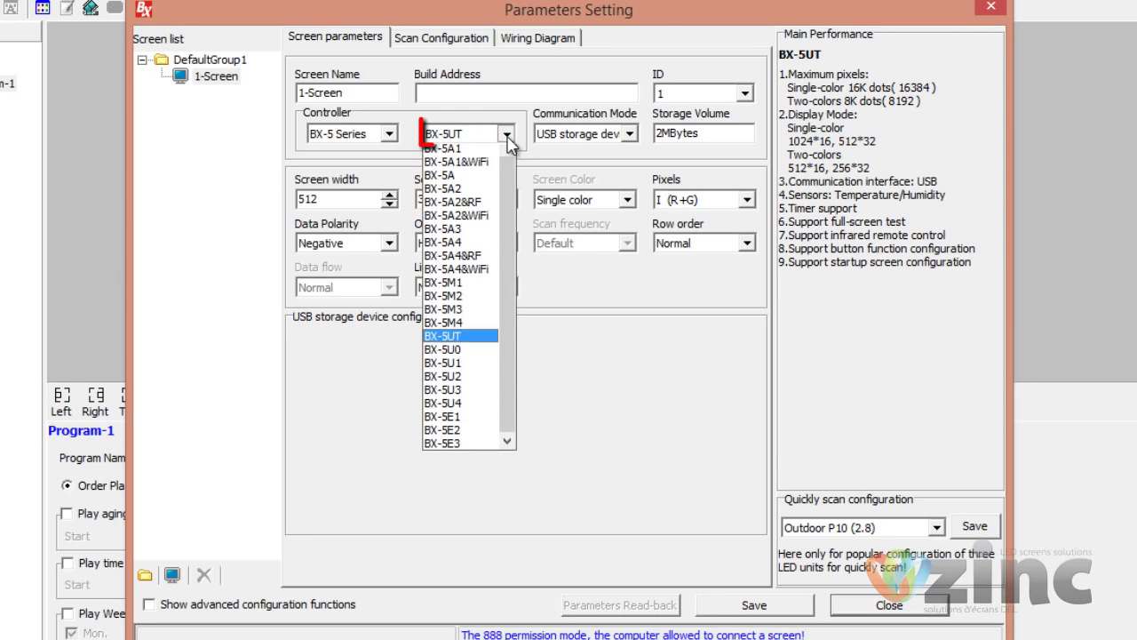
click(469, 354)
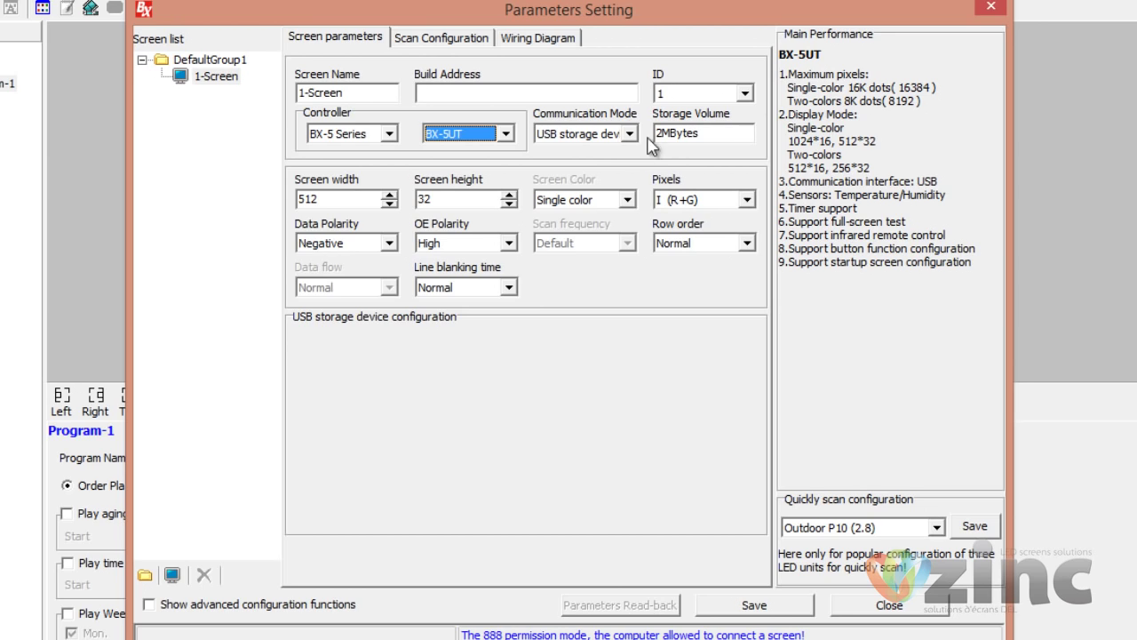
double_click(422, 201)
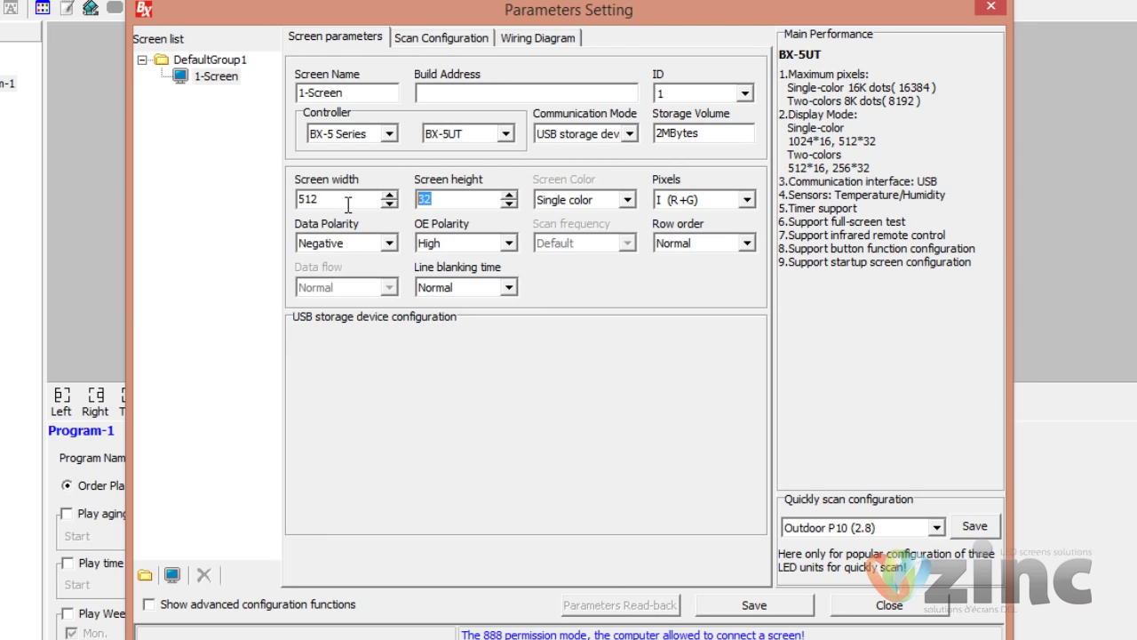
text(16)
drag(322, 199, 263, 205)
text(128)
key(Tab)
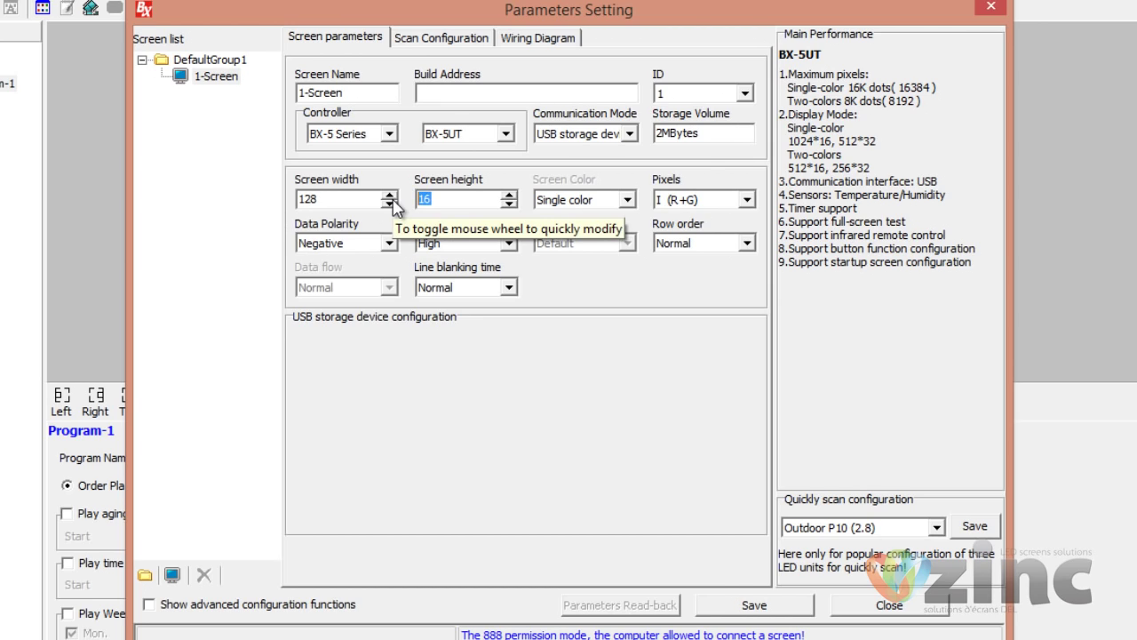
text(32)
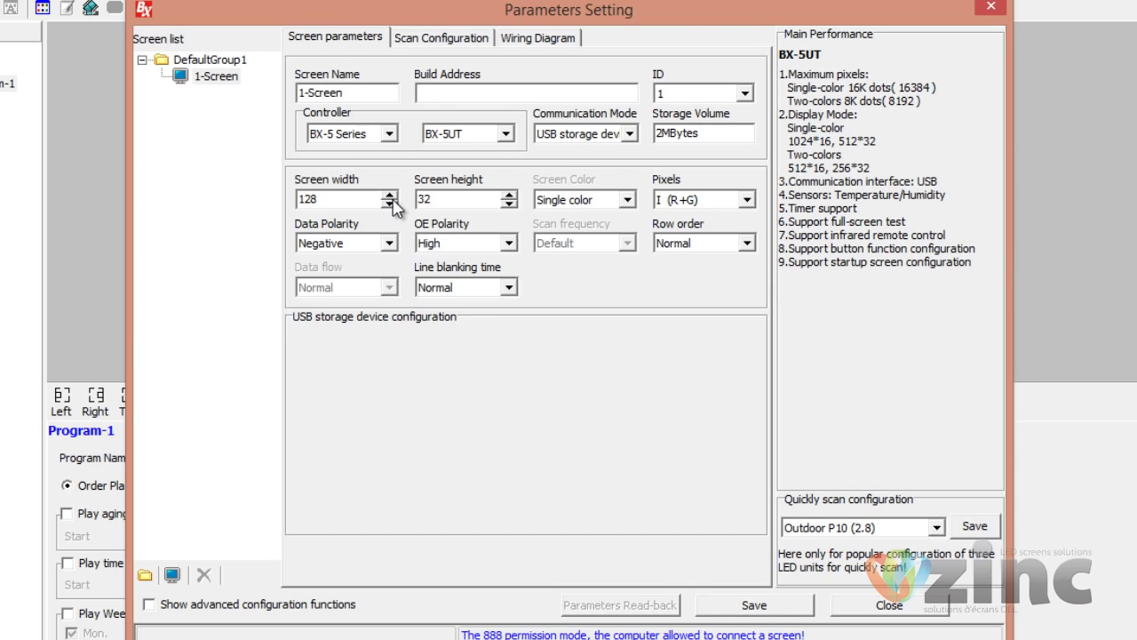
Step: Set the screen color to Two colors
click(628, 200)
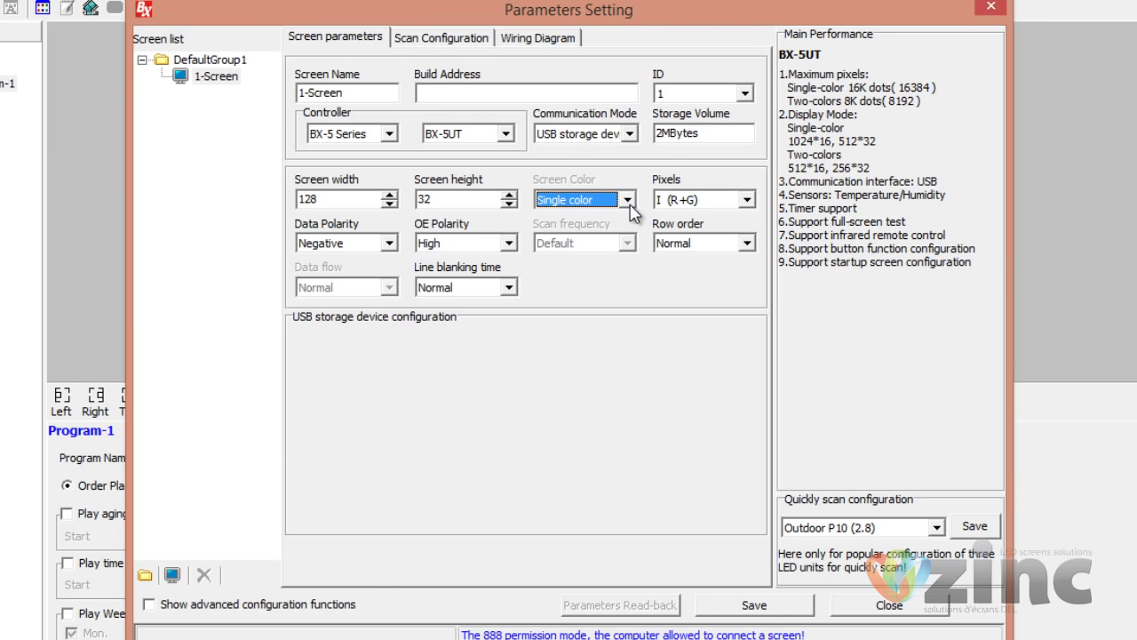
click(630, 202)
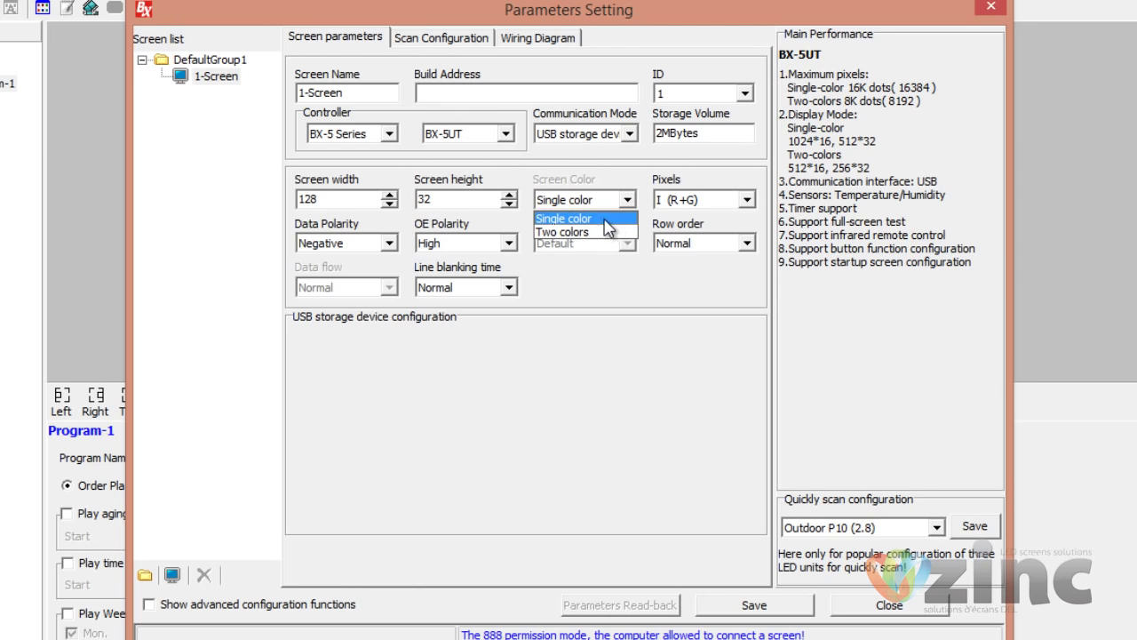
click(587, 227)
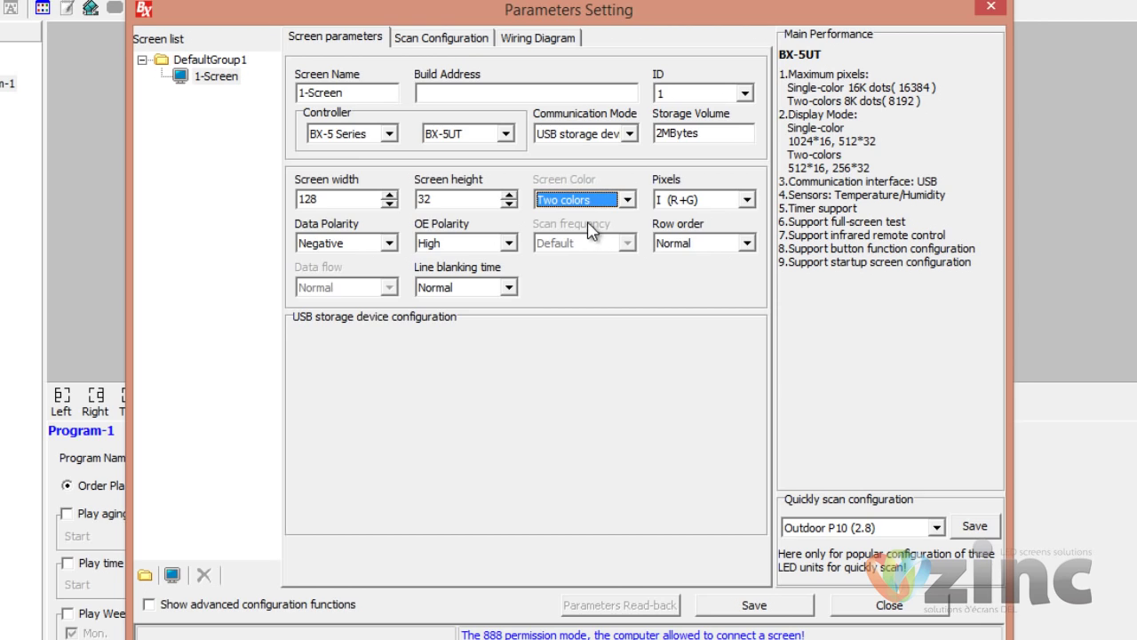
click(592, 201)
click(564, 217)
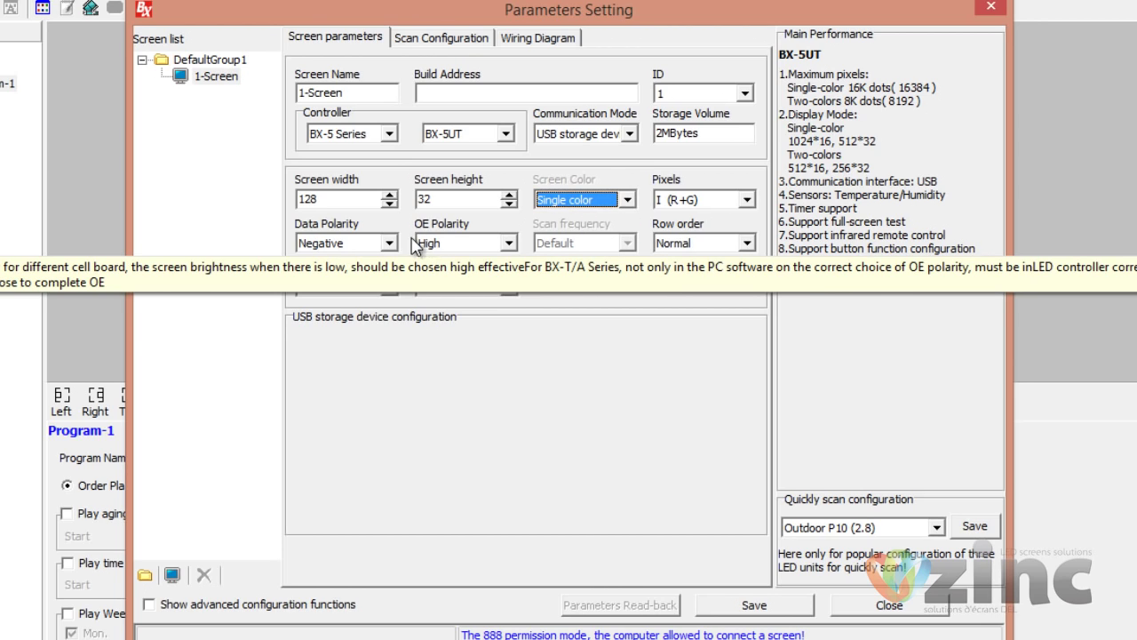
click(580, 207)
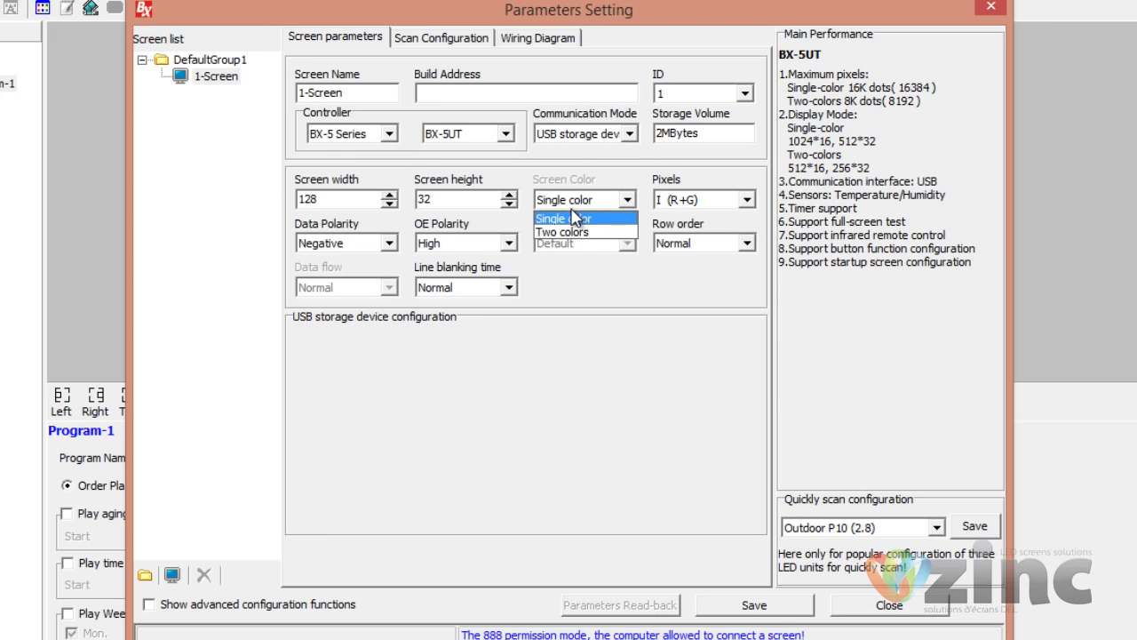
click(565, 233)
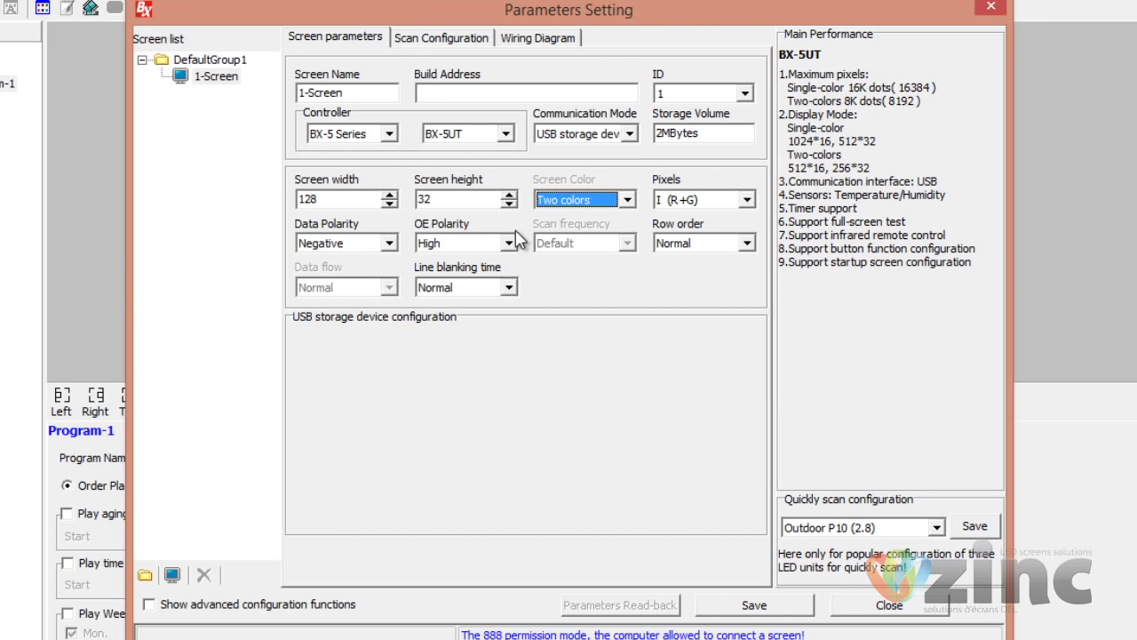
Step: Set the data polarity to Positive and the OE polarity to Low, then save and close the screen parameters
click(389, 246)
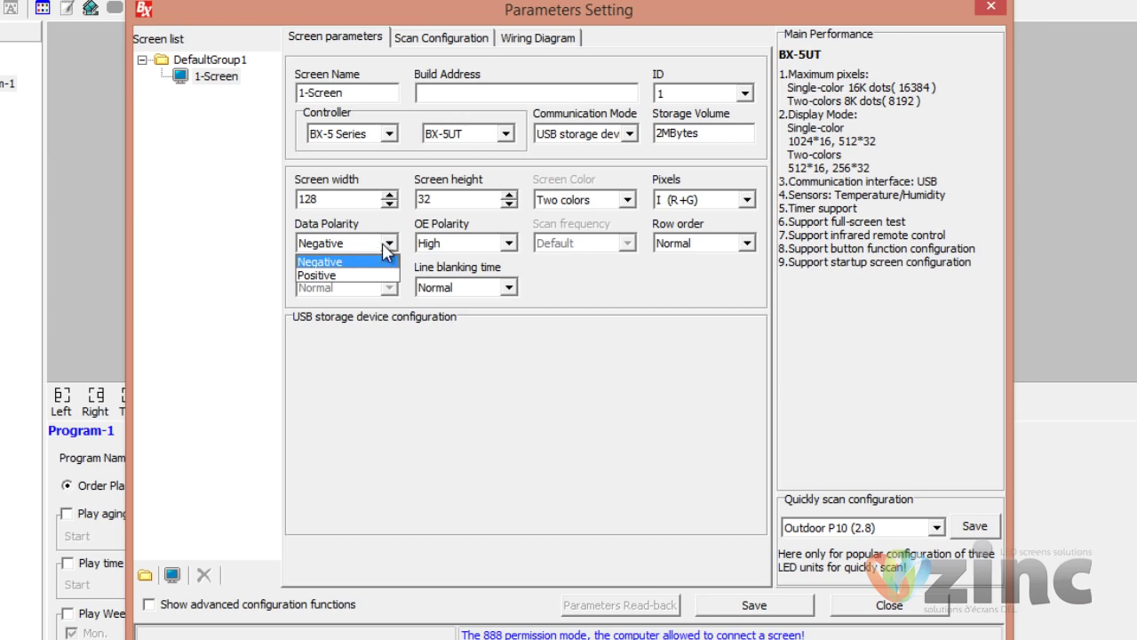
click(373, 274)
click(462, 244)
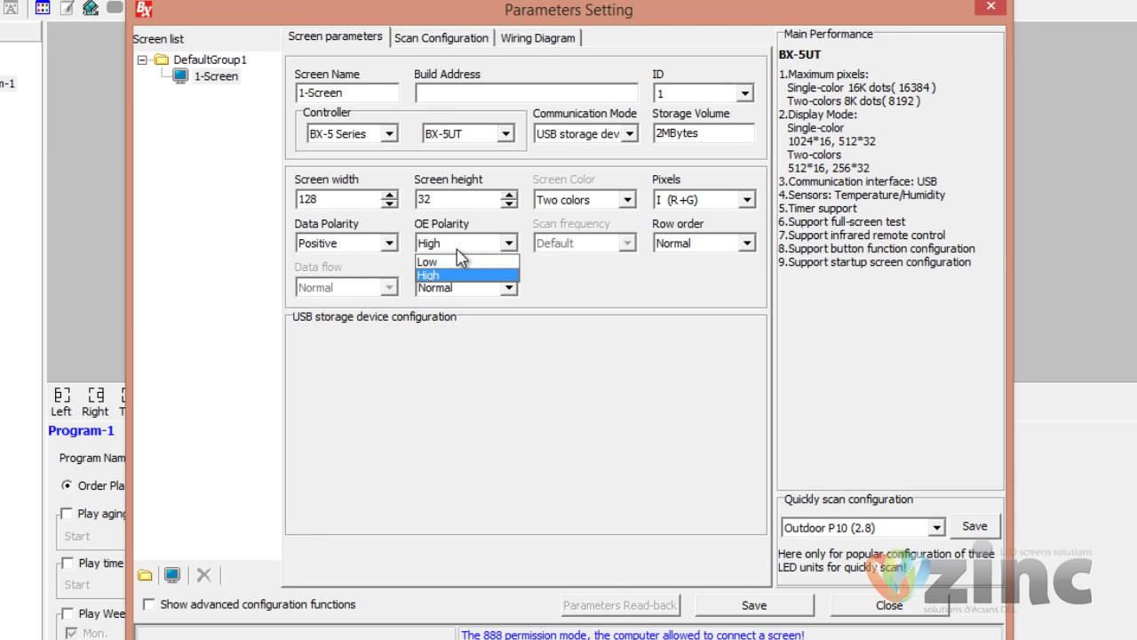
click(454, 258)
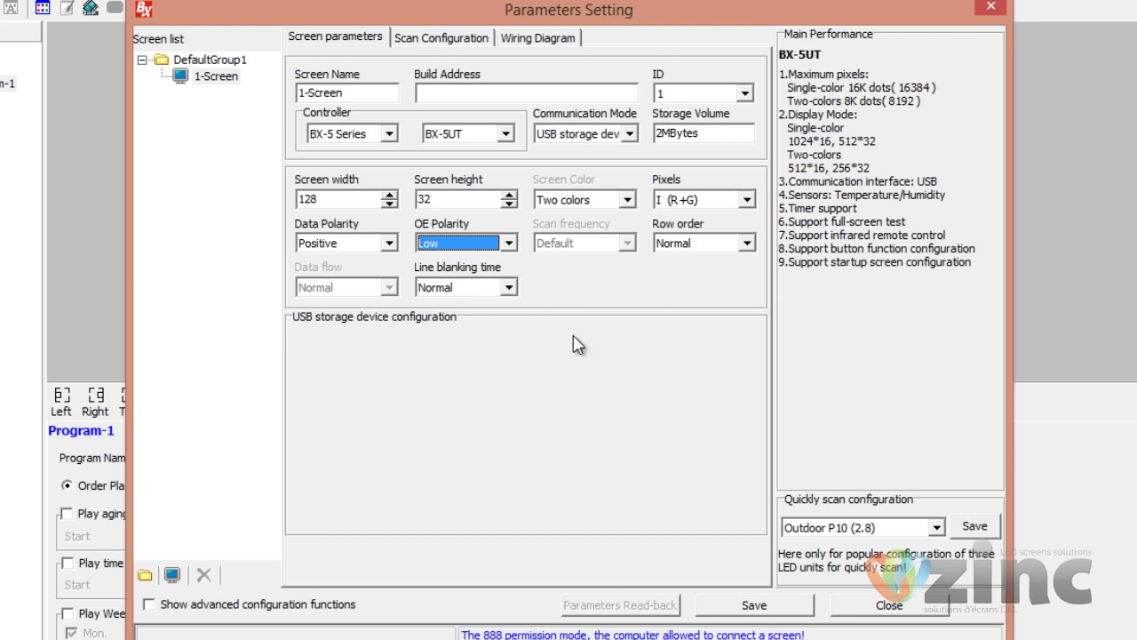
click(751, 610)
click(885, 605)
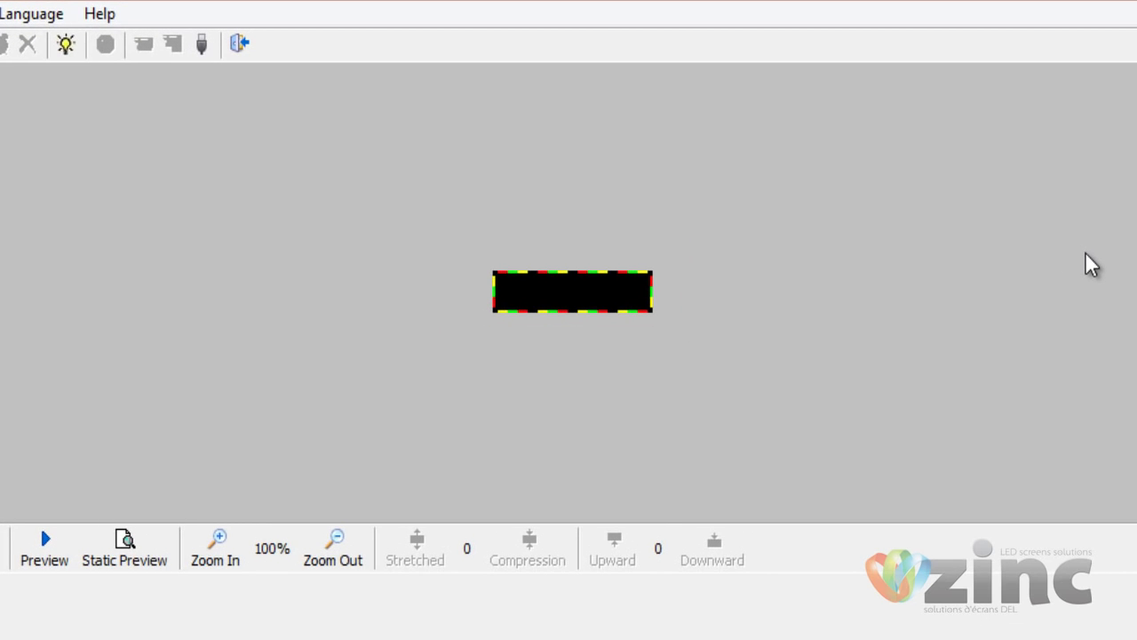
Step: Add a subtitle area to Program-1 and enlarge it to 124 × 28 so it fills the space inside the border
click(222, 542)
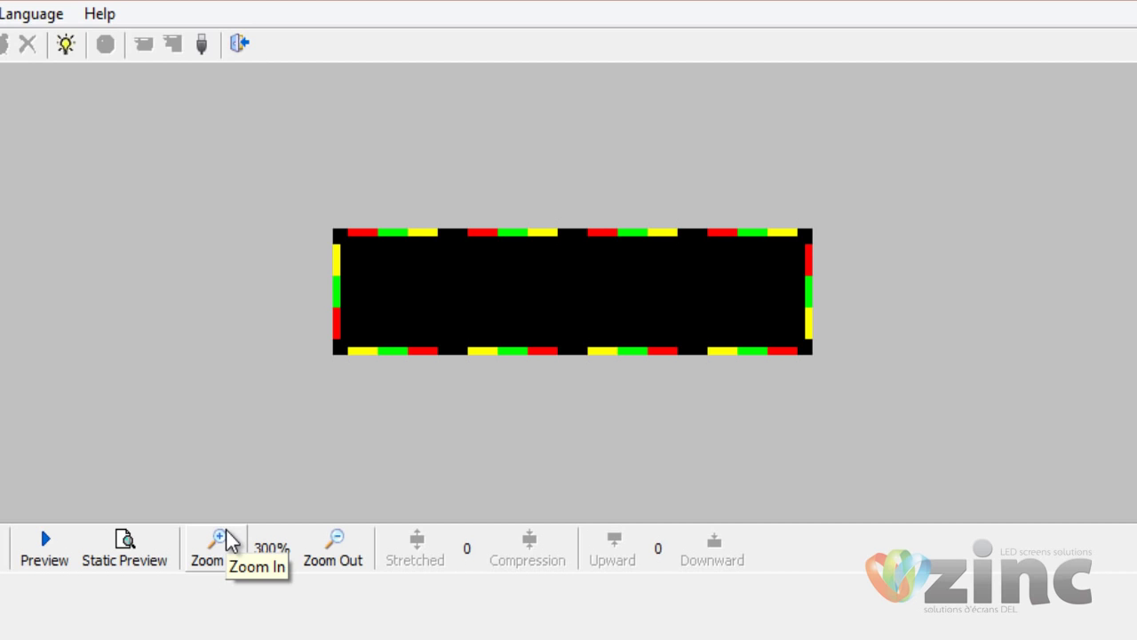
click(321, 549)
click(322, 549)
click(219, 542)
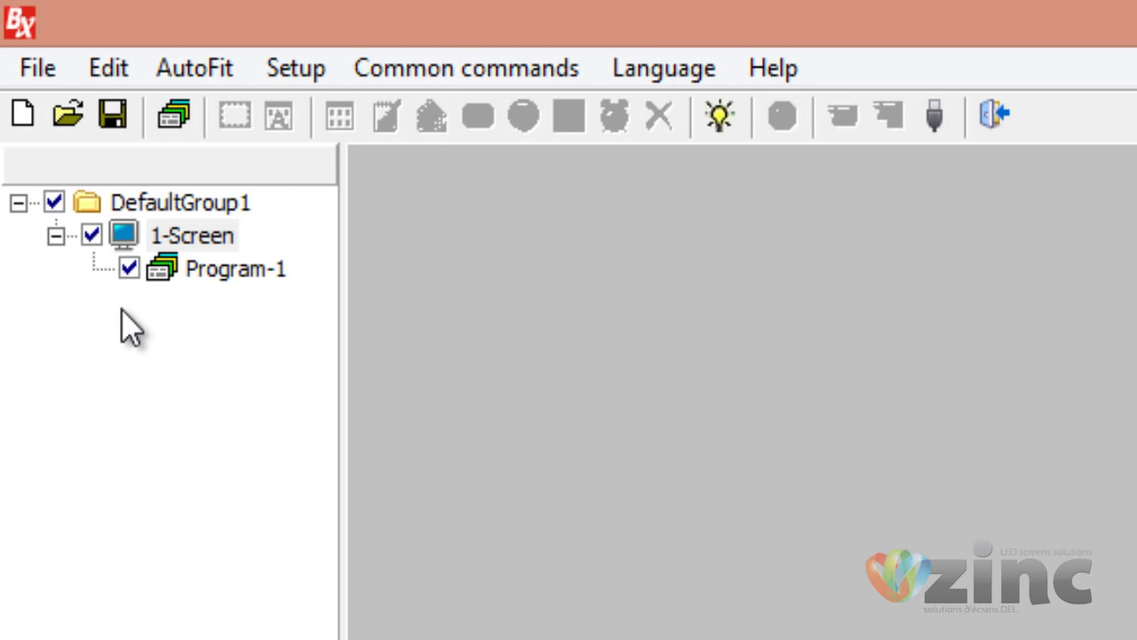
click(123, 271)
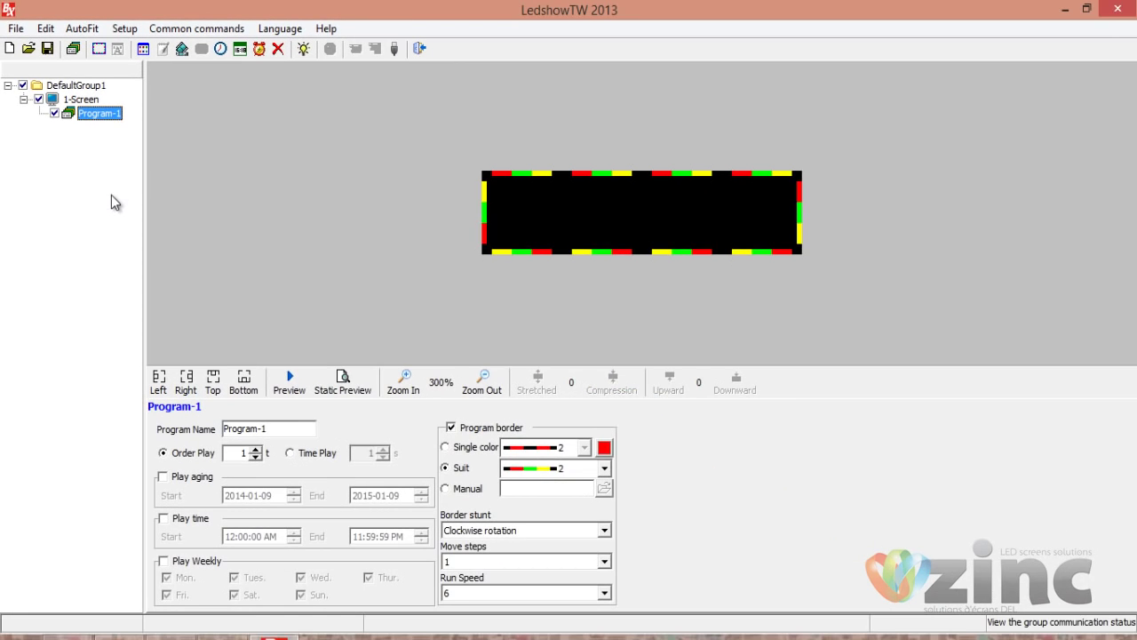
click(1001, 392)
click(165, 56)
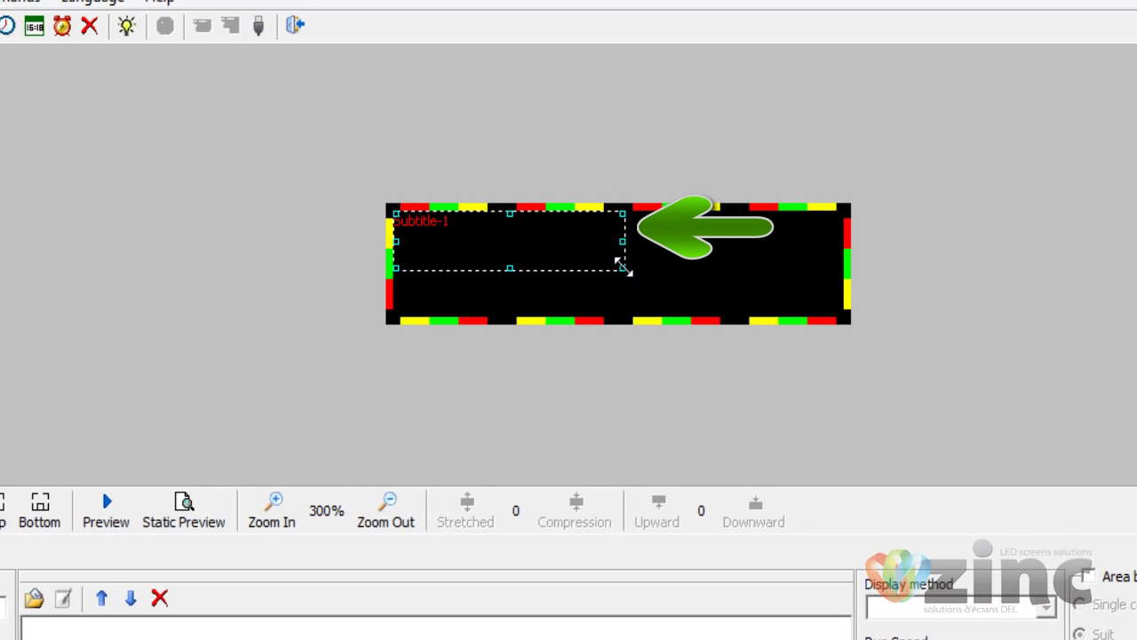
click(623, 266)
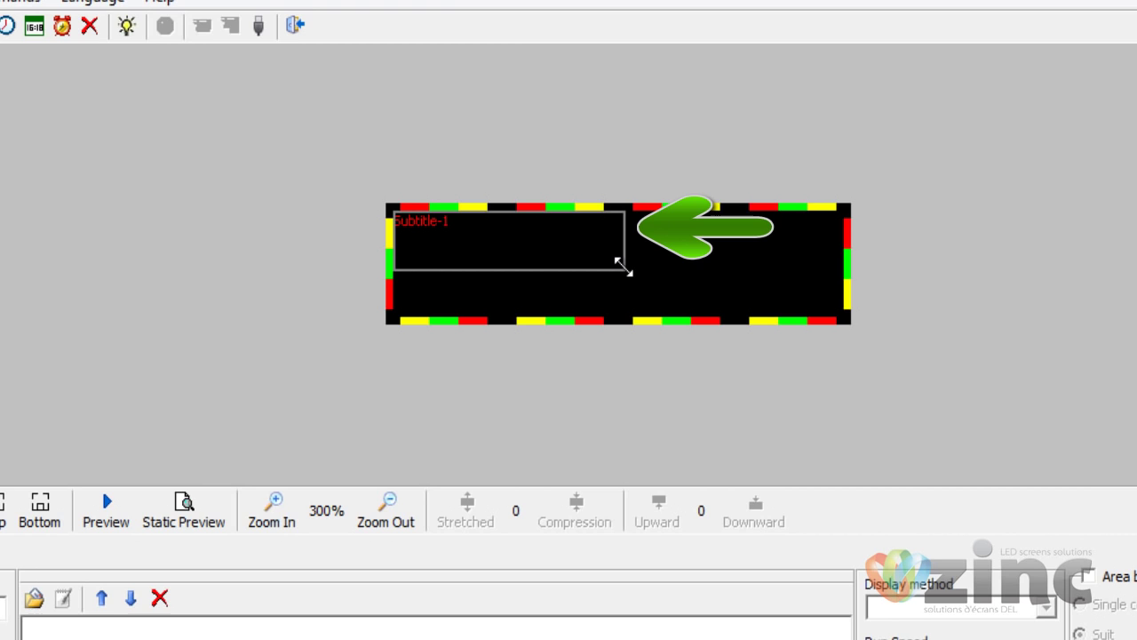
drag(623, 266, 842, 324)
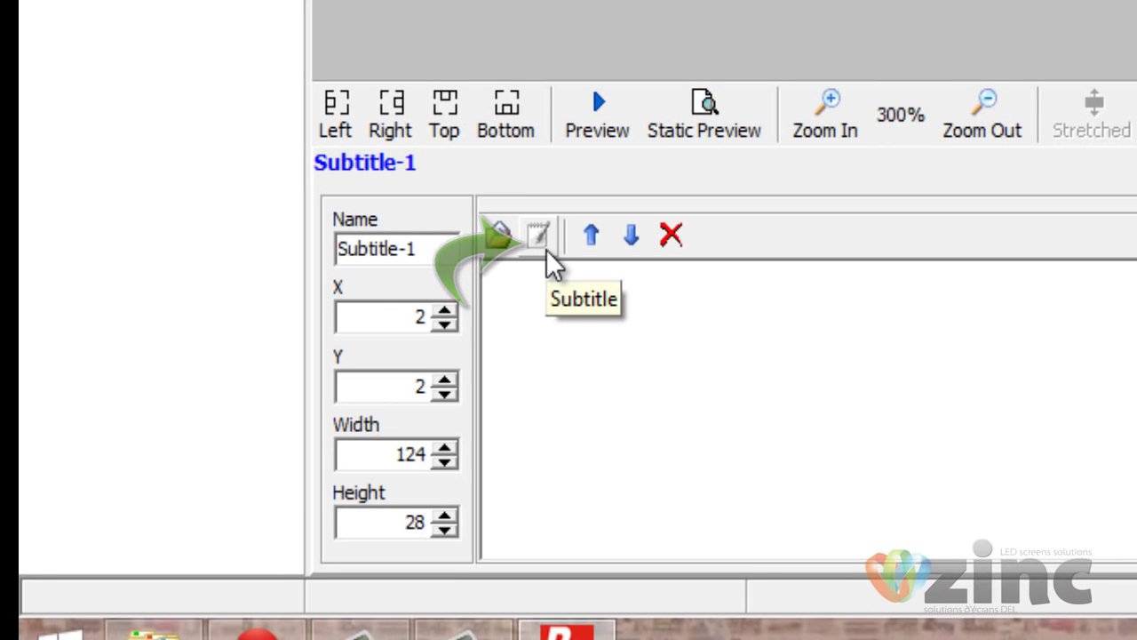
Step: Create a subtitle text in the area reading "ZINC LED"
click(546, 249)
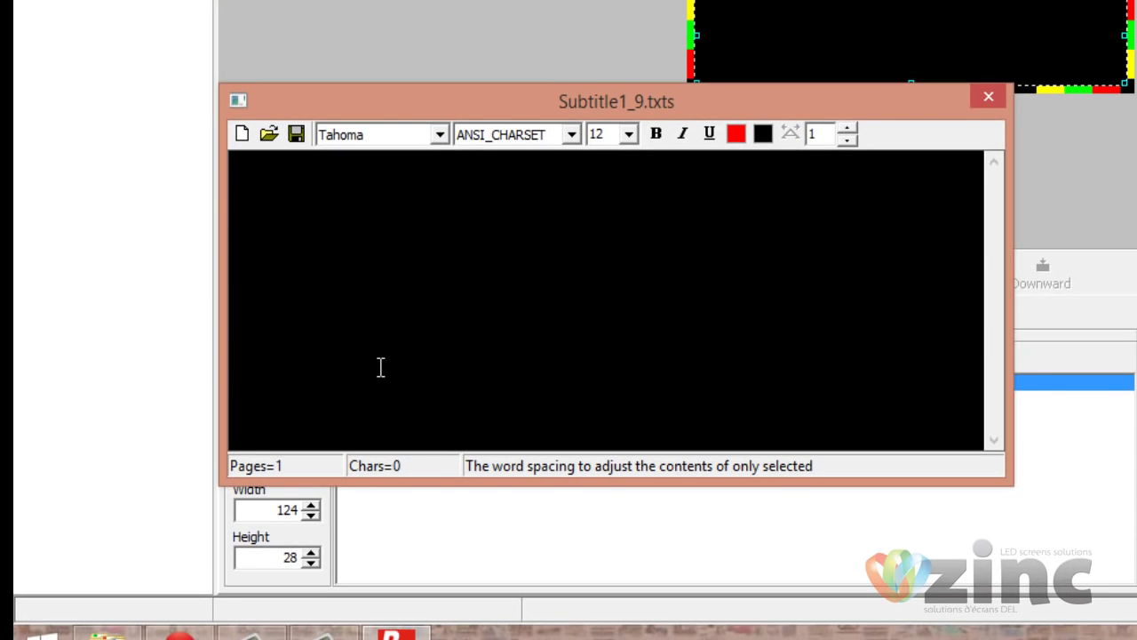
text(ZINC )
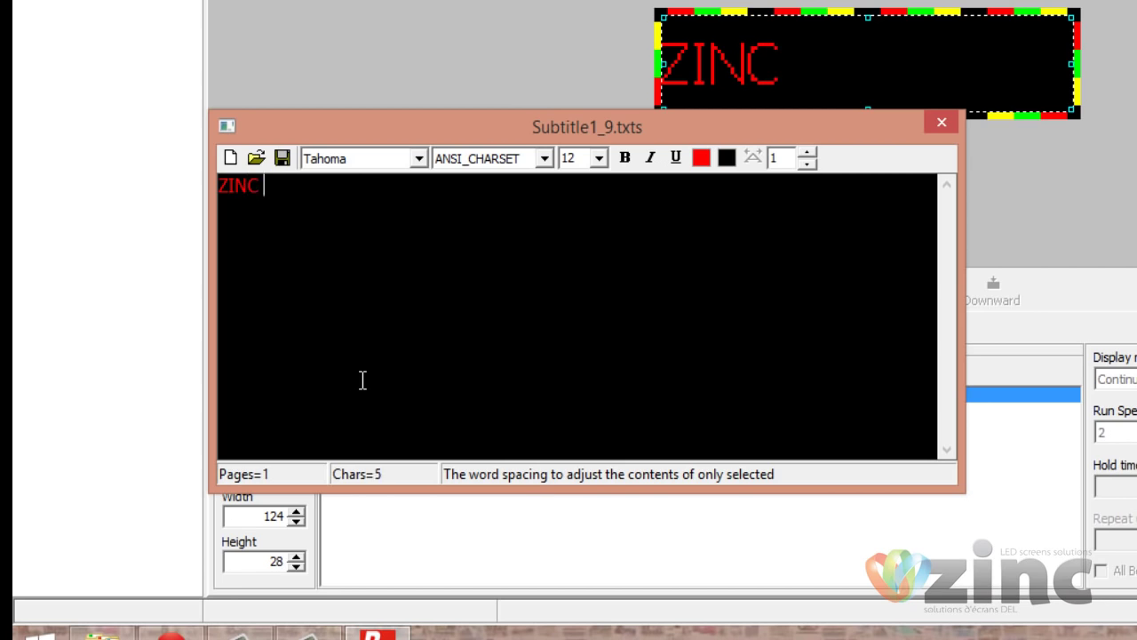
text(LED)
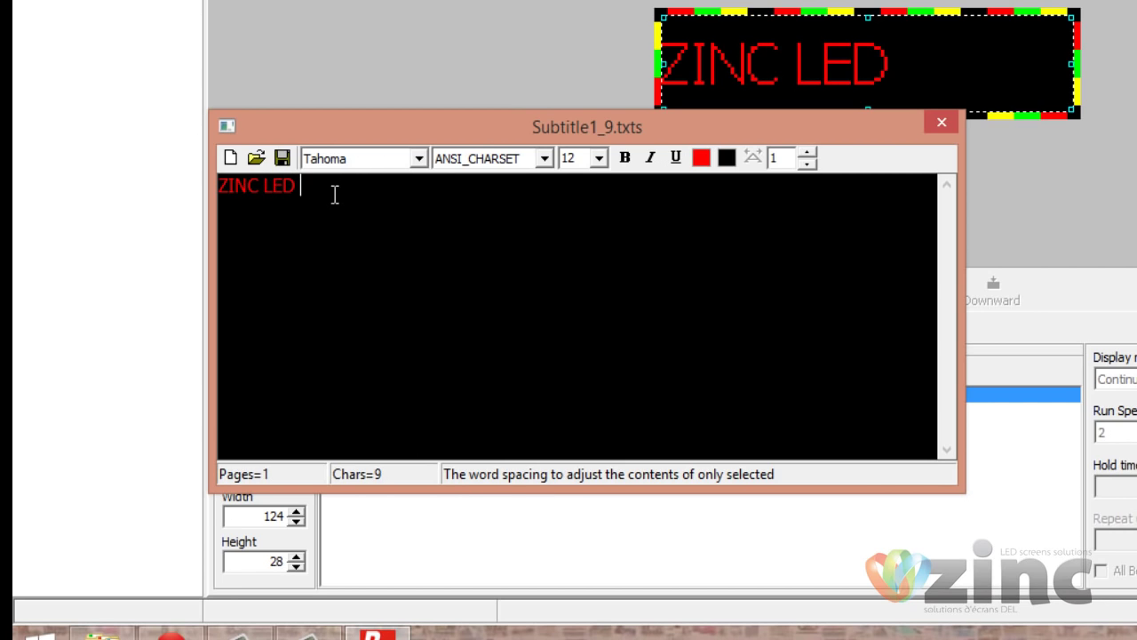
Step: Try font size 24 on the whole ZINC LED text and settle on size 22
drag(335, 195, 220, 189)
click(600, 159)
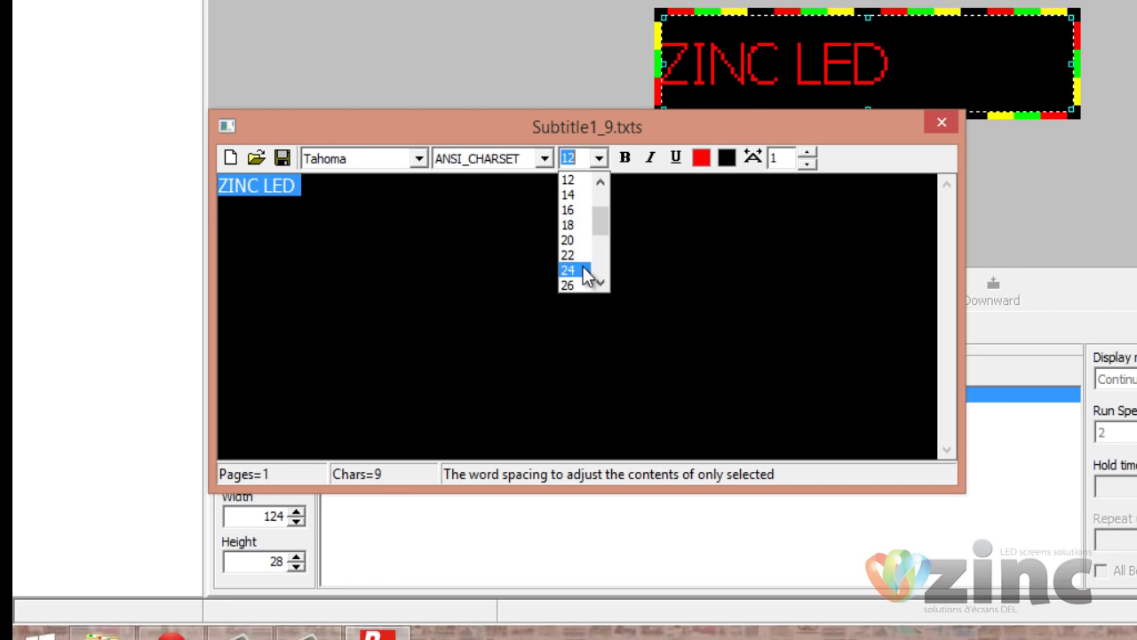
click(583, 268)
click(601, 162)
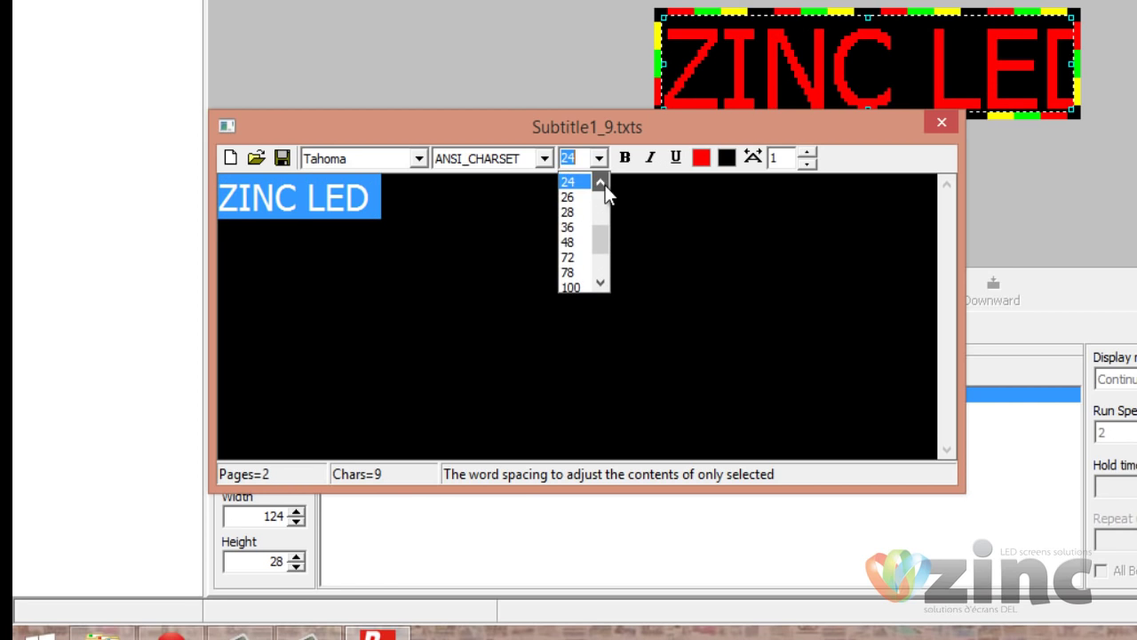
click(606, 184)
click(593, 178)
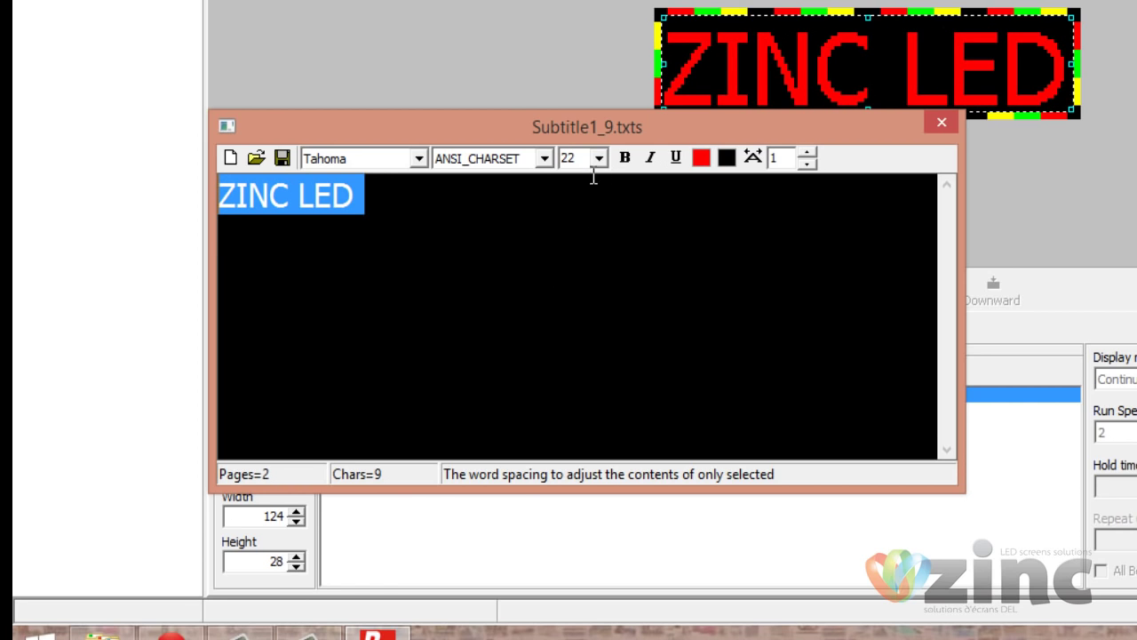
click(425, 162)
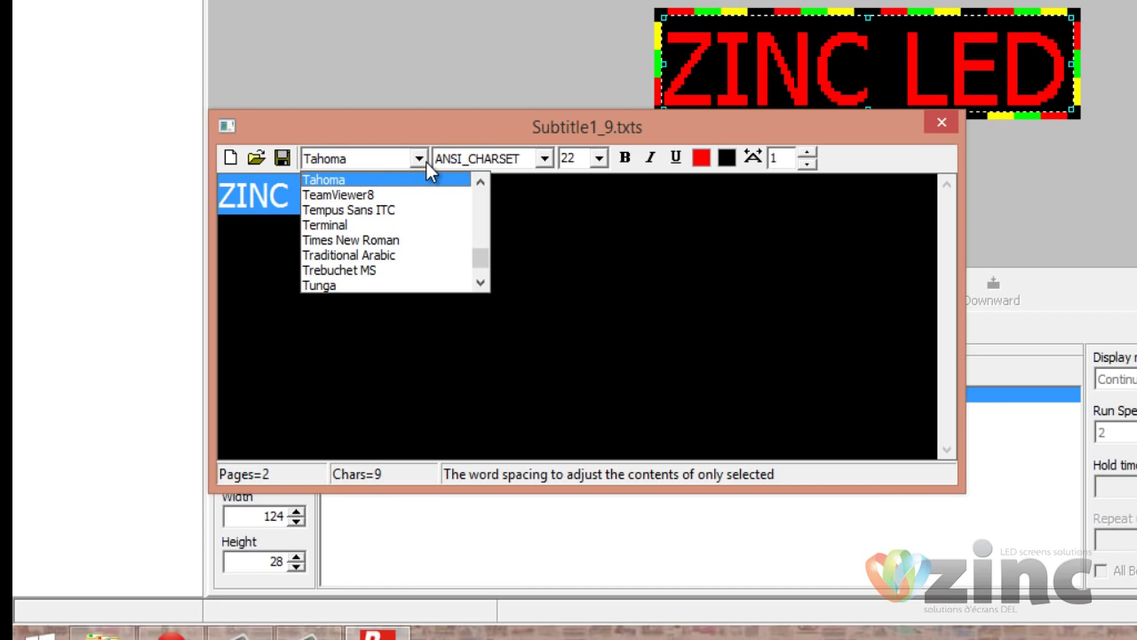
drag(481, 259, 509, 249)
click(560, 226)
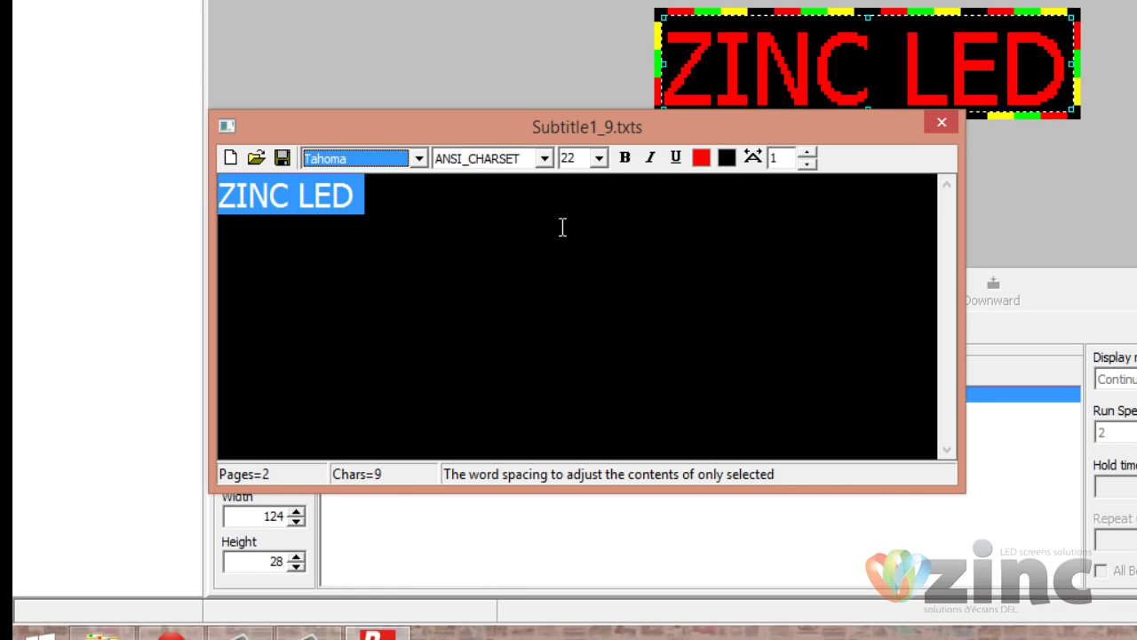
Step: Make the whole ZINC LED text bold and reduce its font size to 18
click(634, 170)
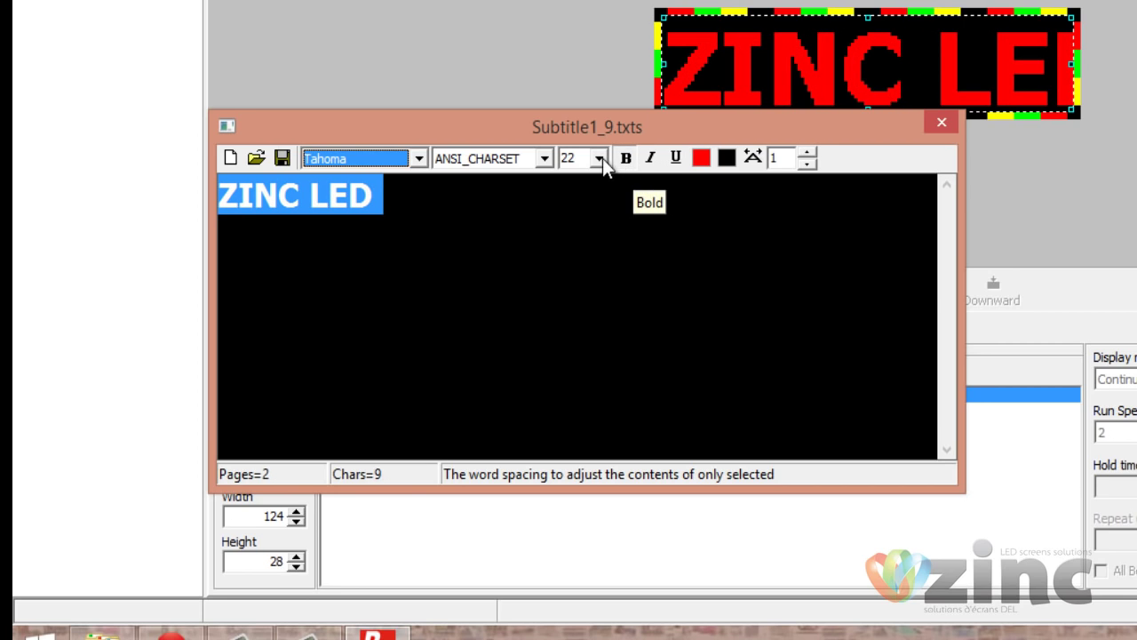
click(602, 158)
click(563, 165)
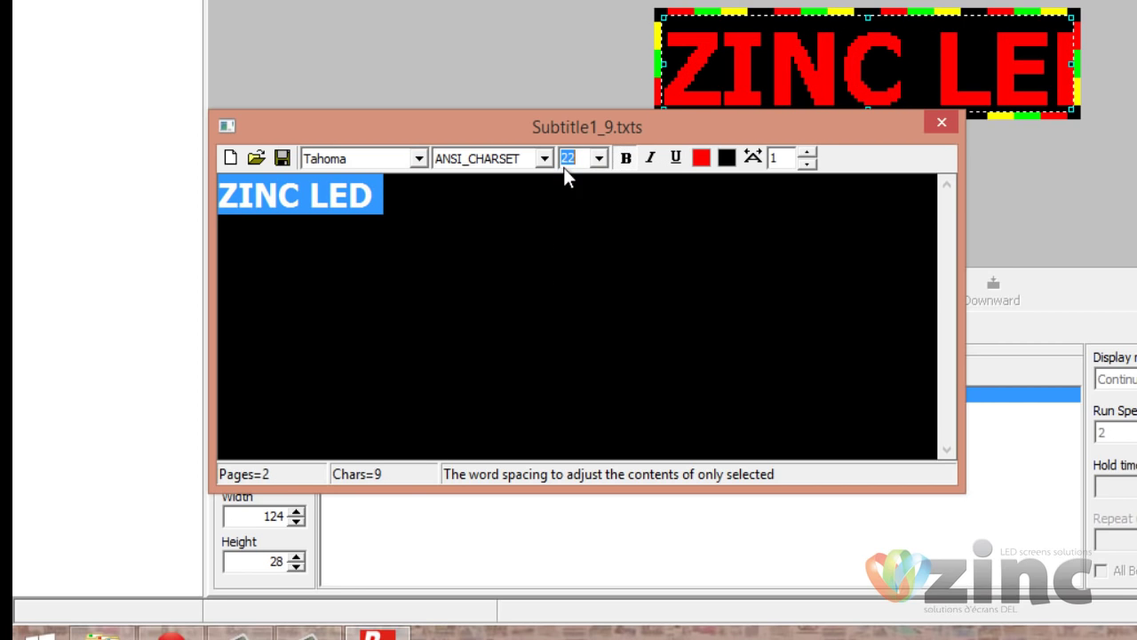
click(600, 158)
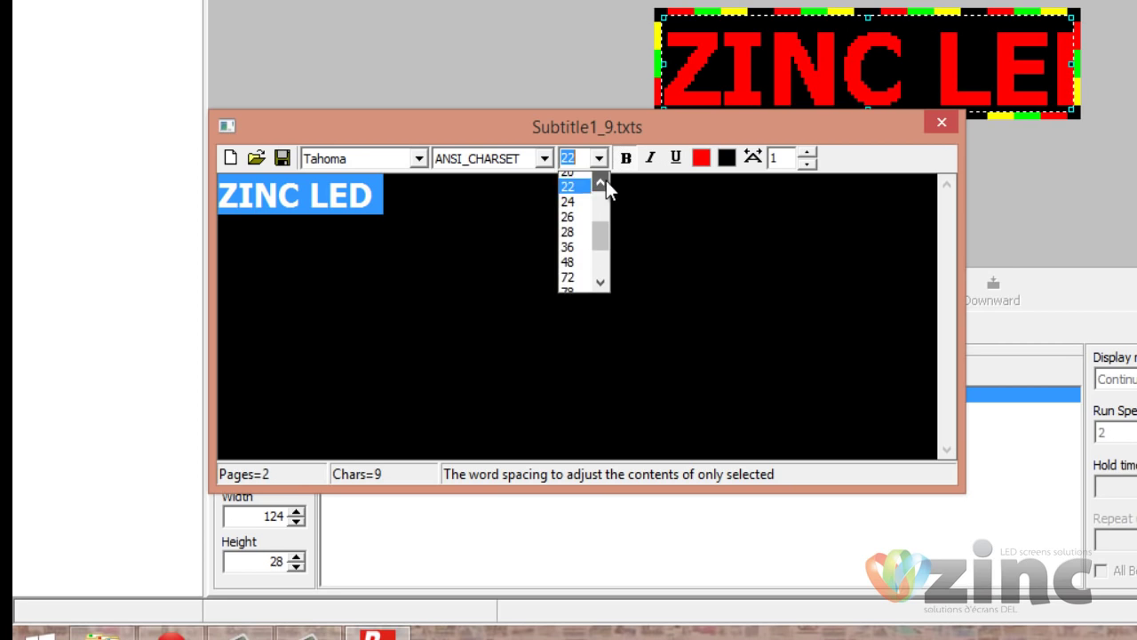
scroll(595, 195, up, 2)
click(584, 175)
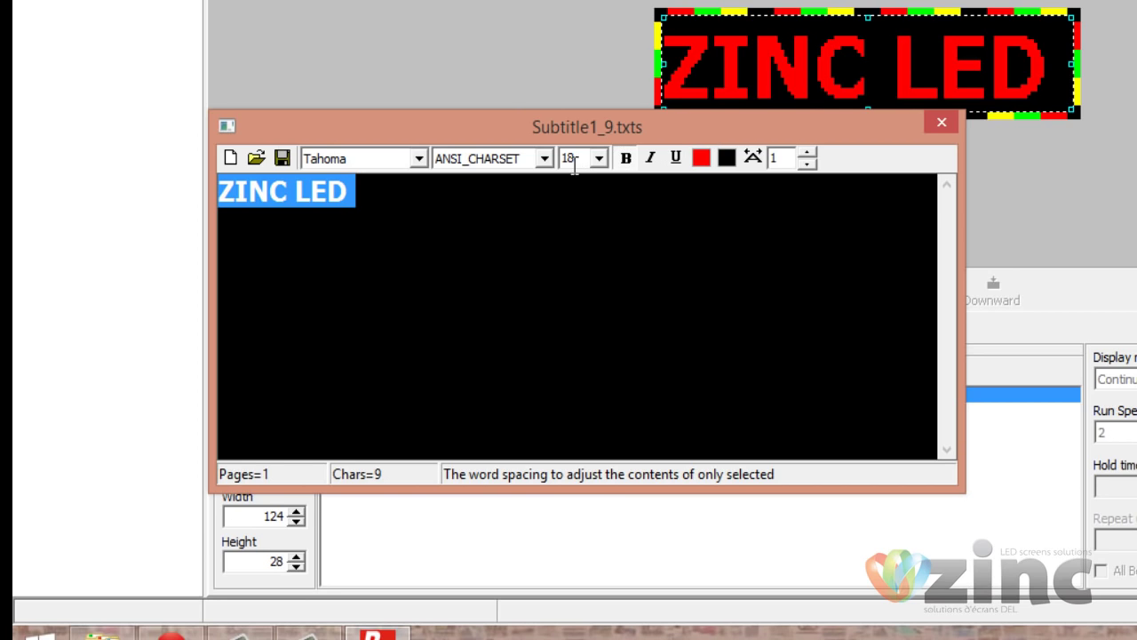
Step: Try green on the whole ZINC LED text, and settle on yellow as its color
click(701, 158)
click(749, 188)
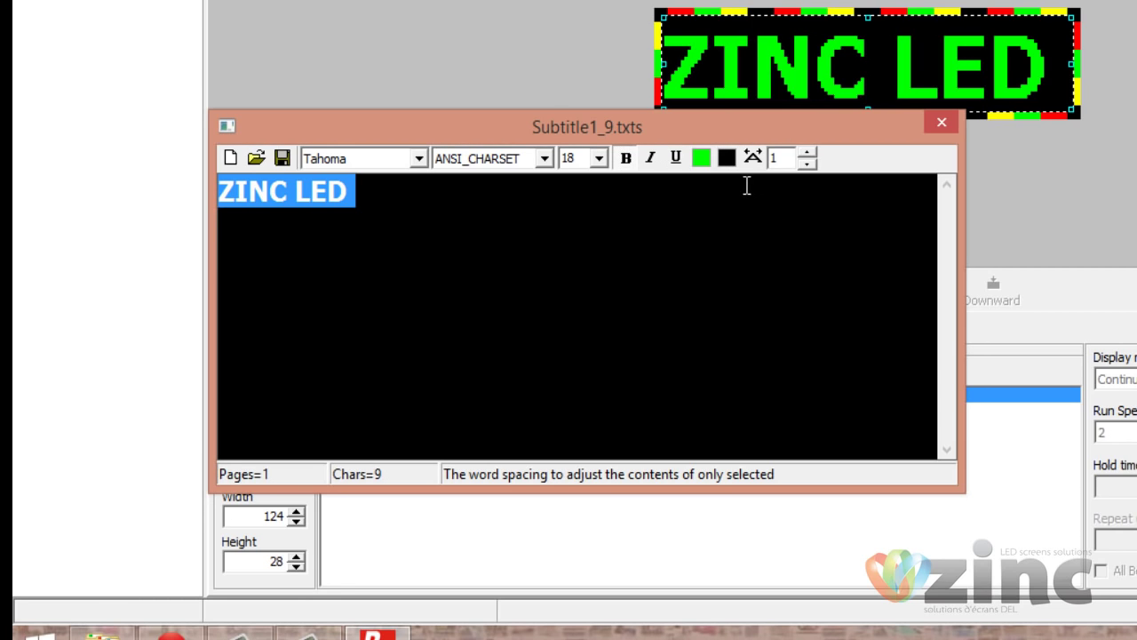
click(705, 163)
click(766, 194)
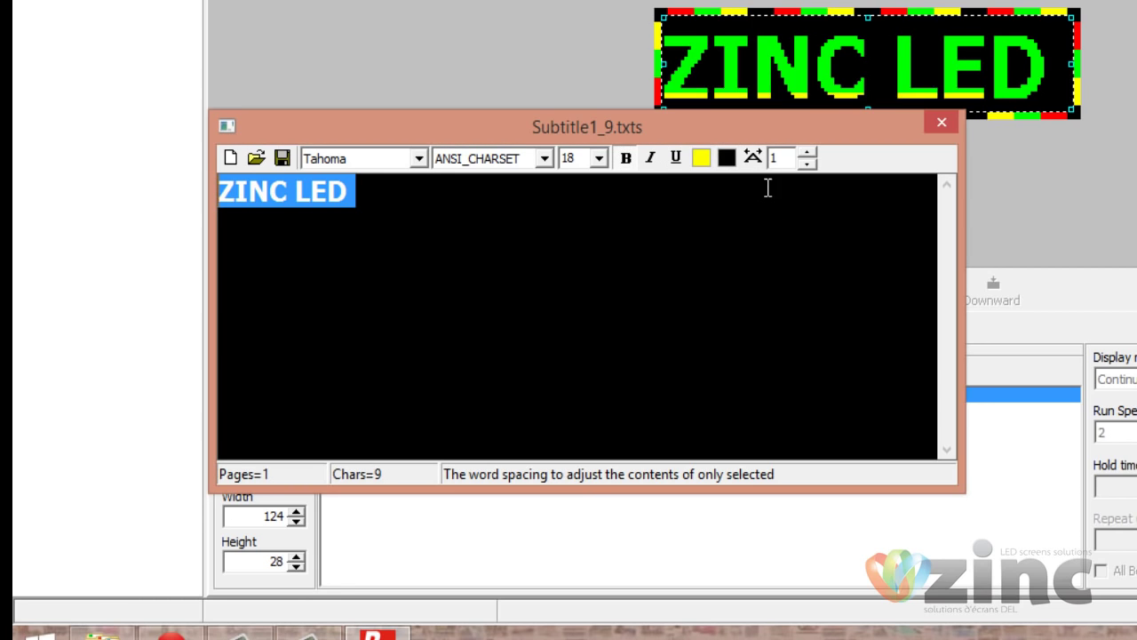
Step: Color only the word LED green and close the subtitle text editor
click(414, 206)
double_click(333, 197)
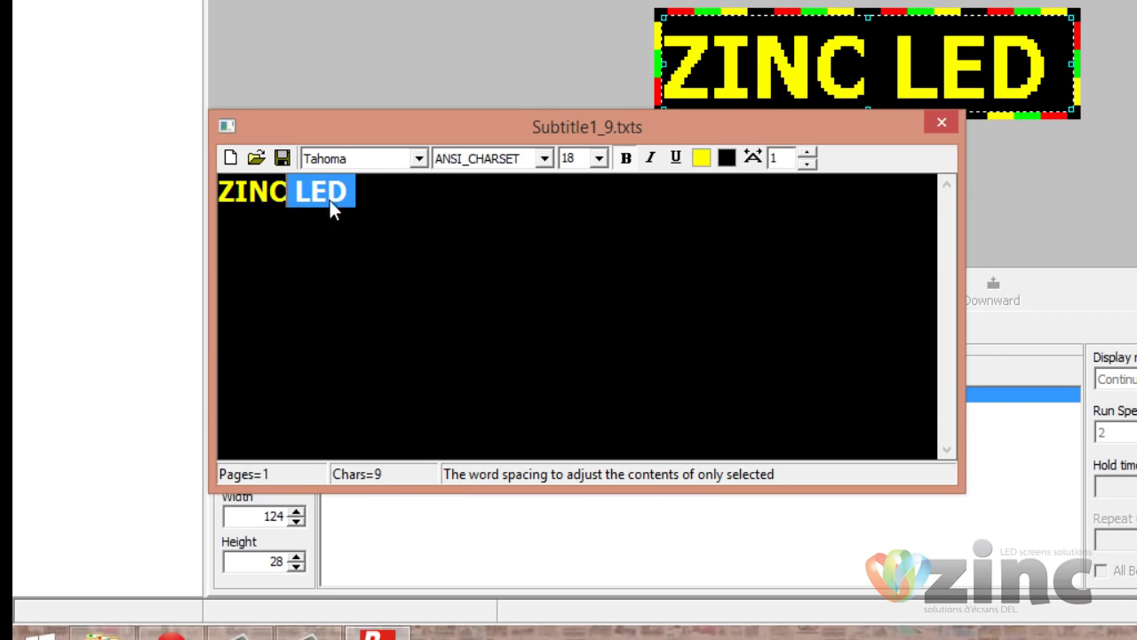
click(701, 158)
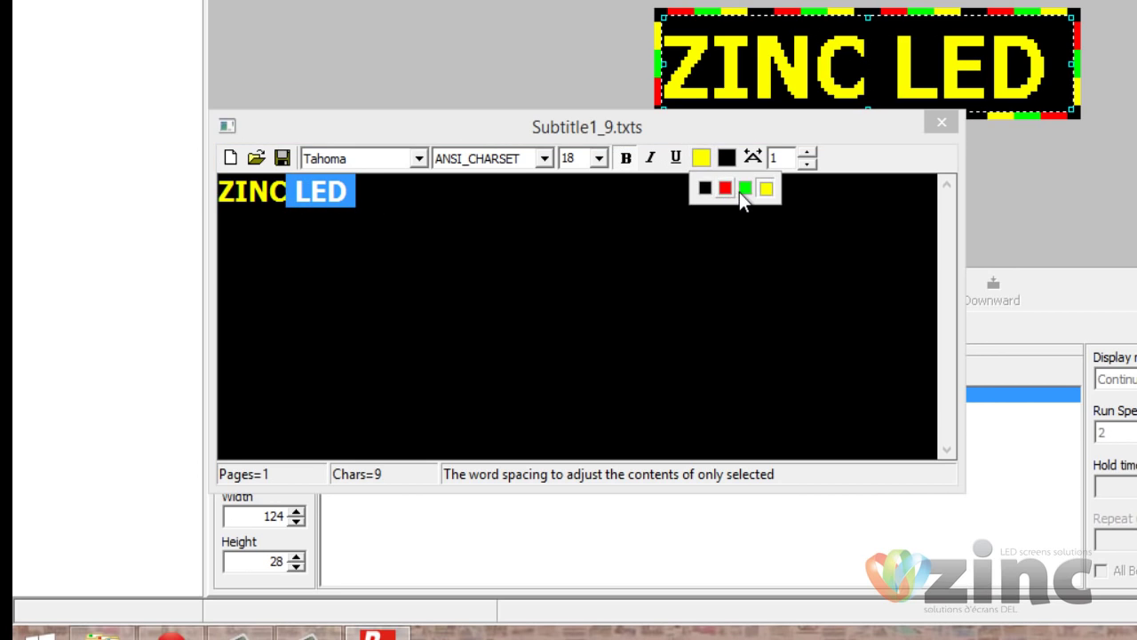
click(745, 187)
click(840, 229)
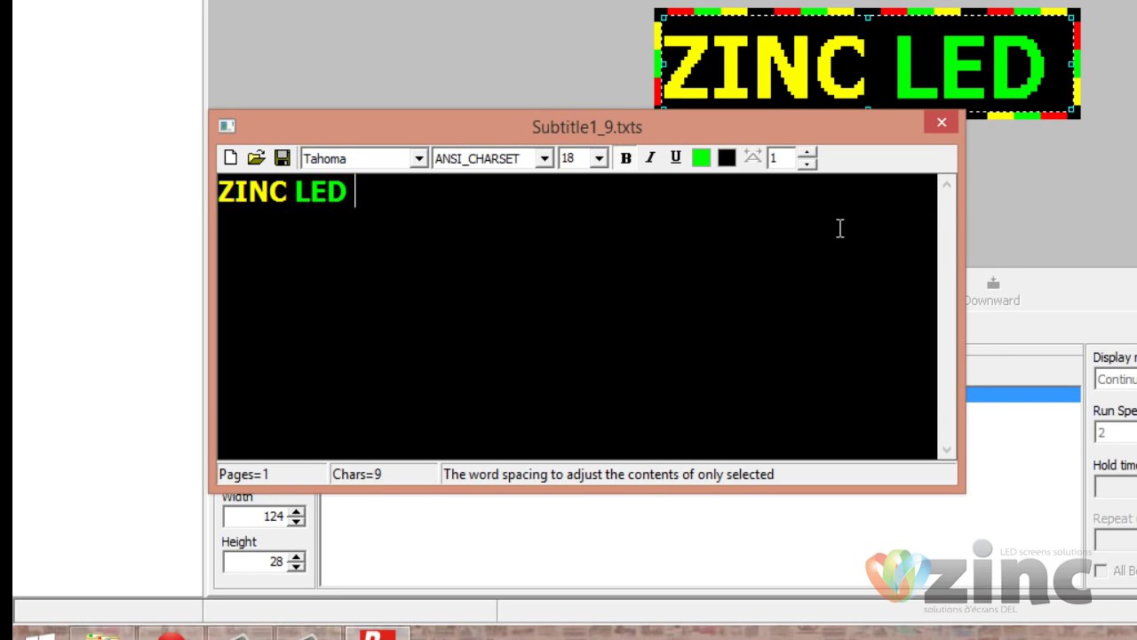
click(948, 131)
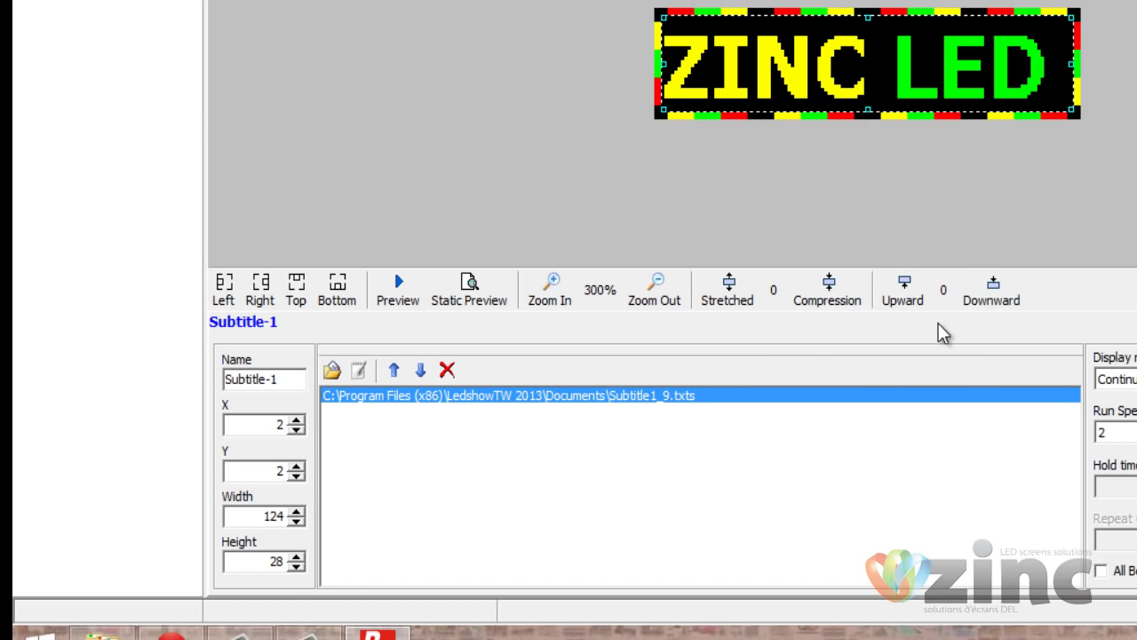
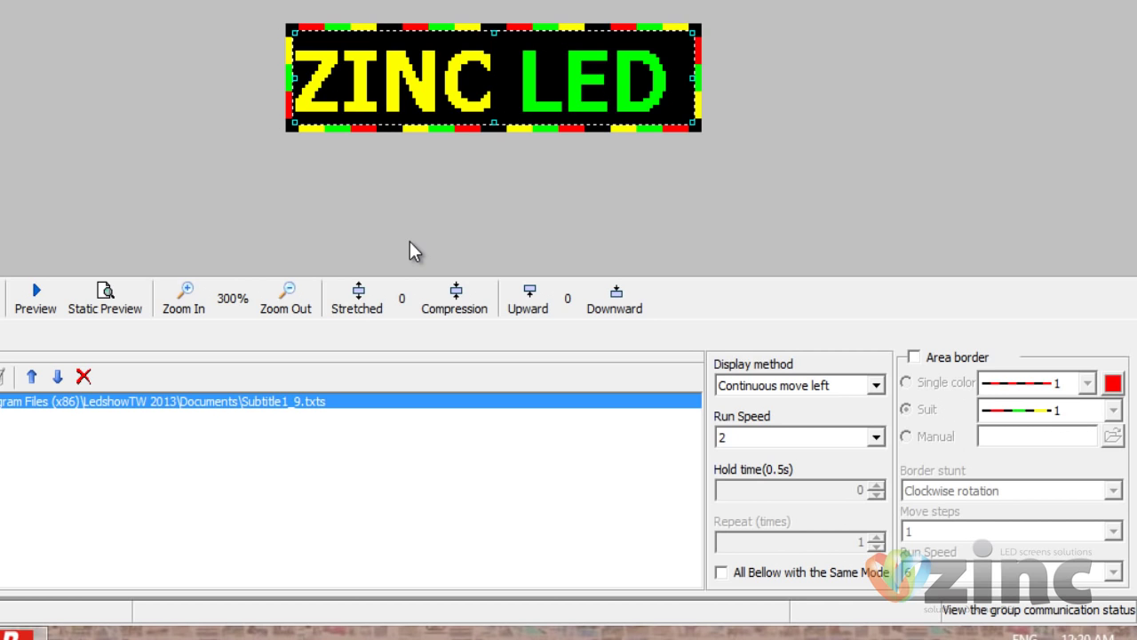
Step: Look through the display methods available for Subtitle-1 and choose Random
click(876, 385)
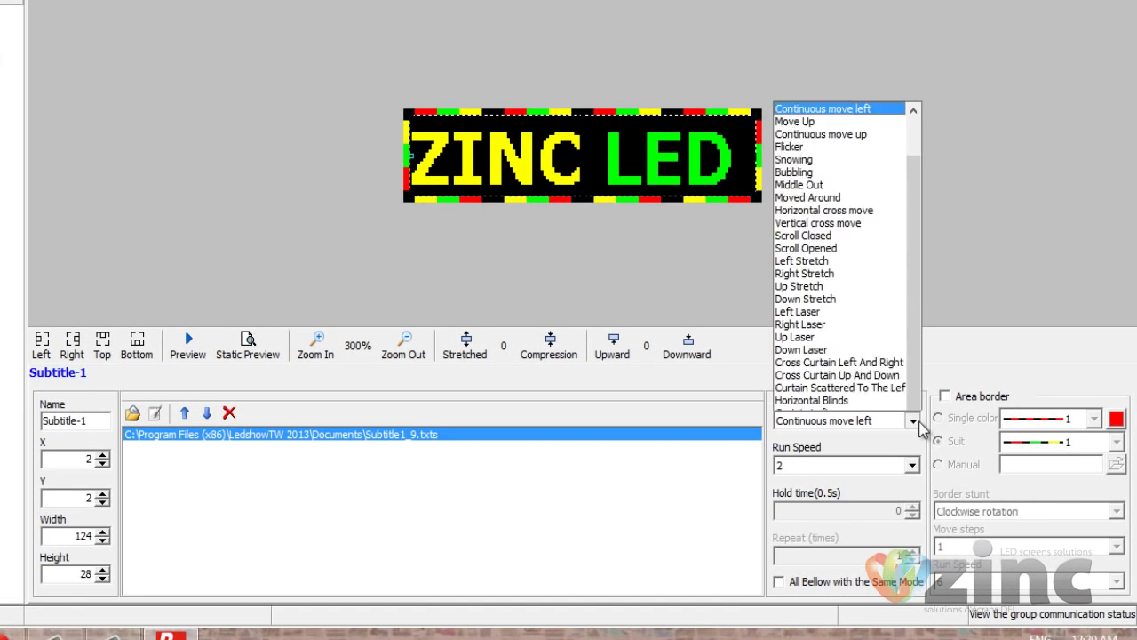
scroll(906, 346, up, 2)
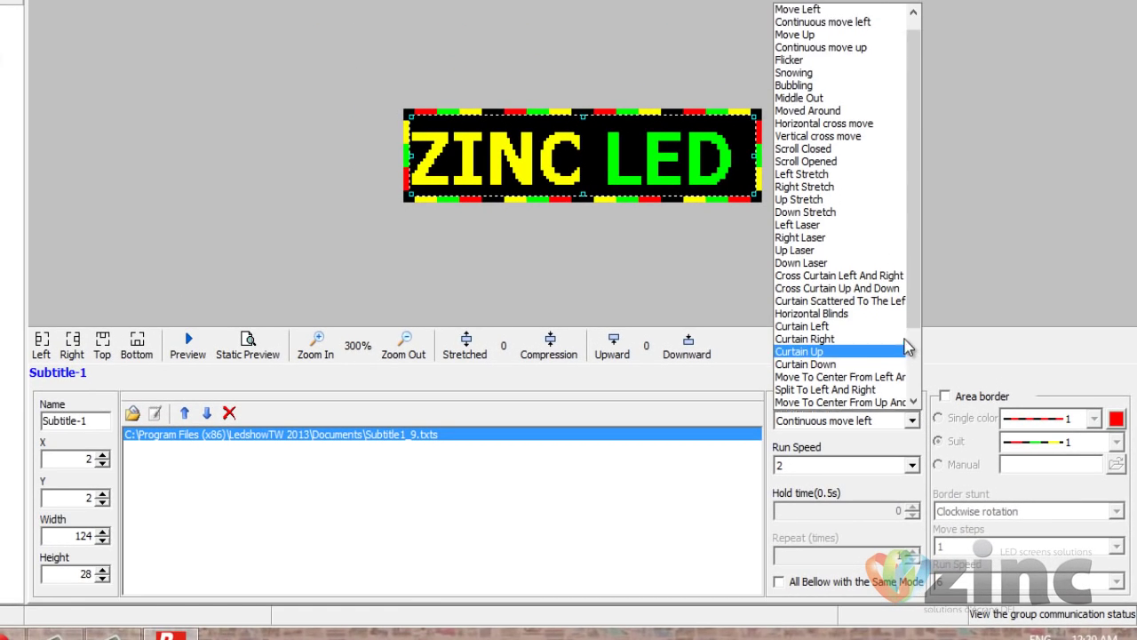
scroll(902, 349, down, 3)
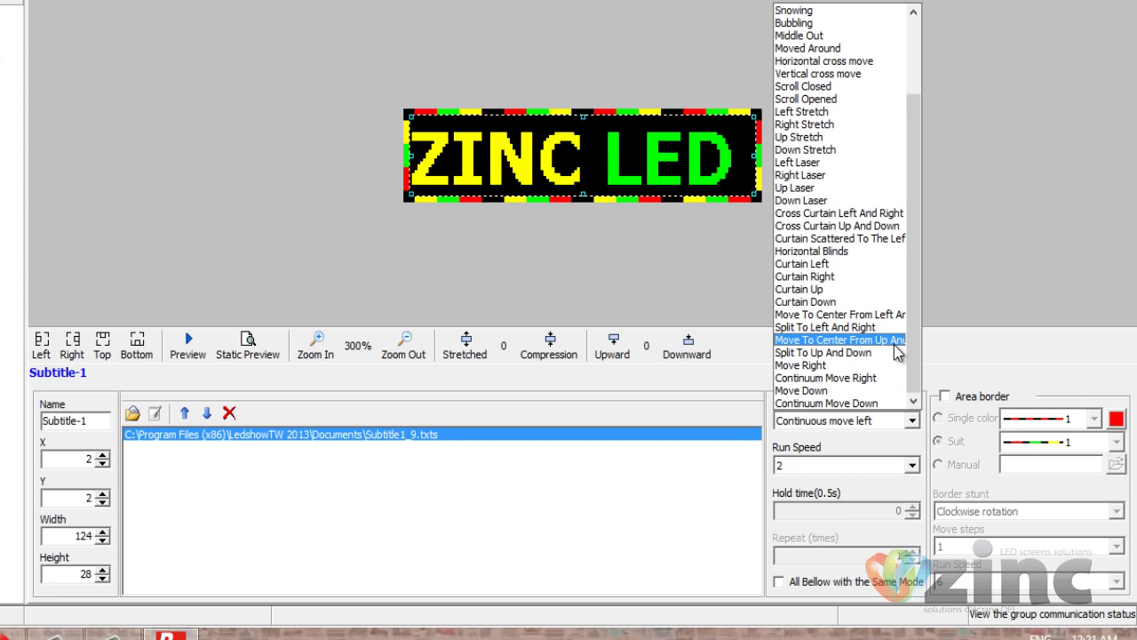
scroll(880, 267, up, 3)
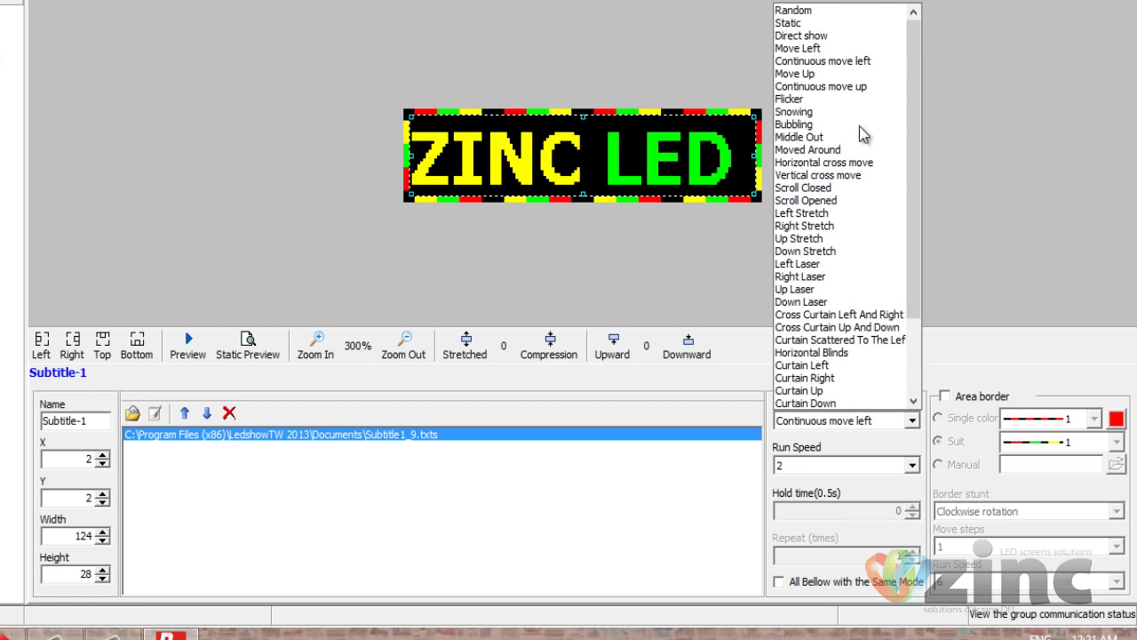
click(814, 13)
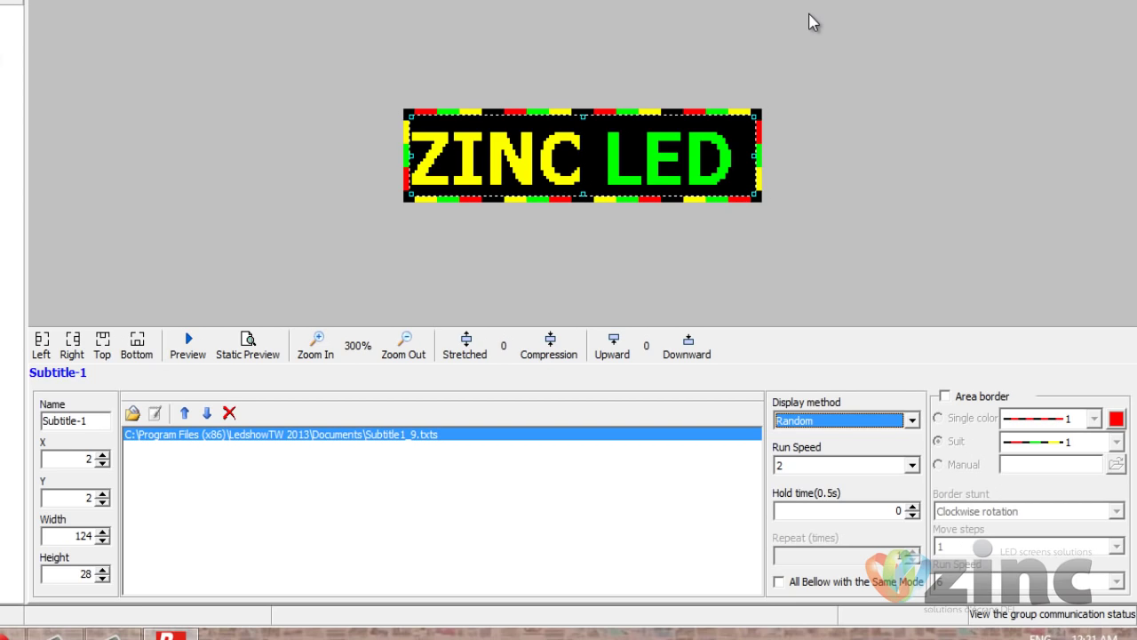
Step: Reopen the ZINC LED subtitle text, append the word "SOLUTIONS" at its end, and close the editor
double_click(618, 157)
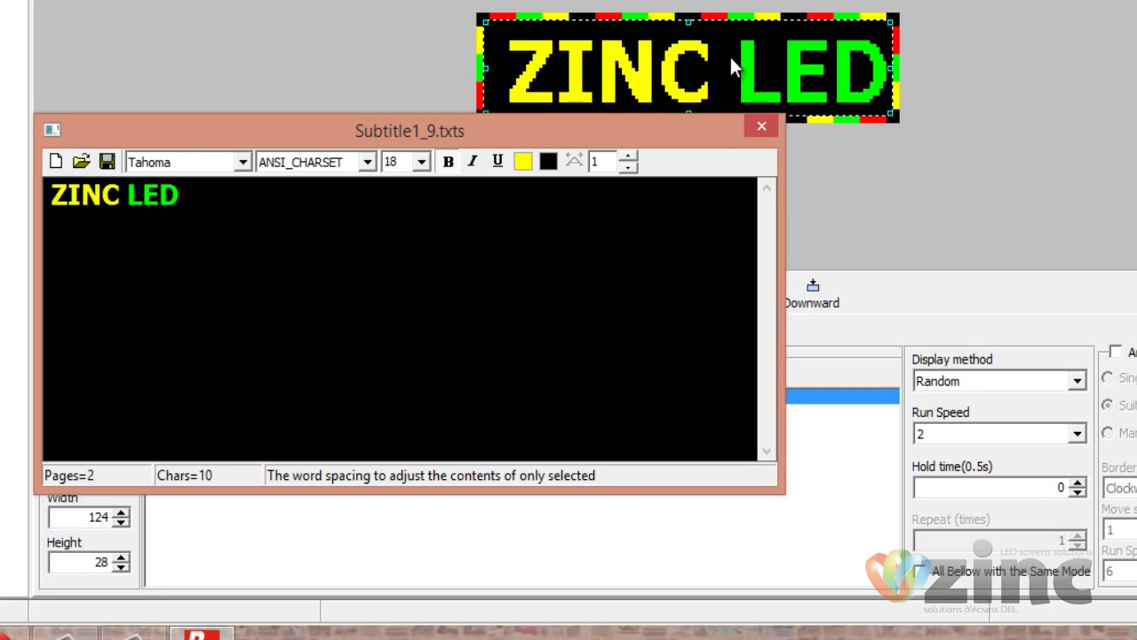
key(End)
text(SOLUTIONS)
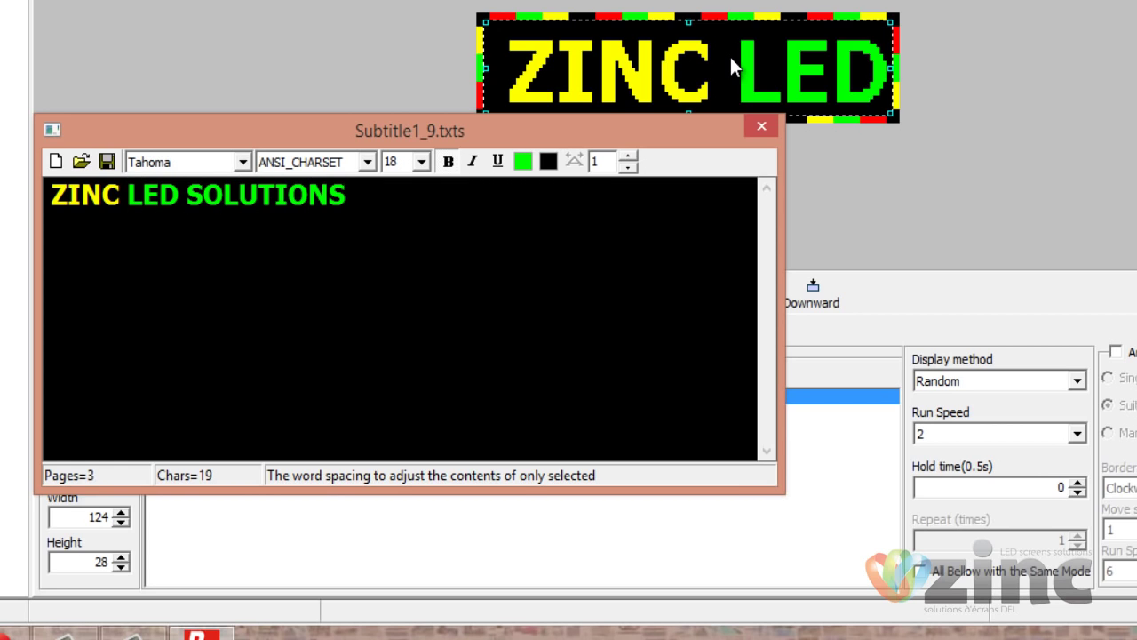
click(760, 130)
Step: Set Subtitle-1's display method to Continuous move left and select run speed 2
click(991, 380)
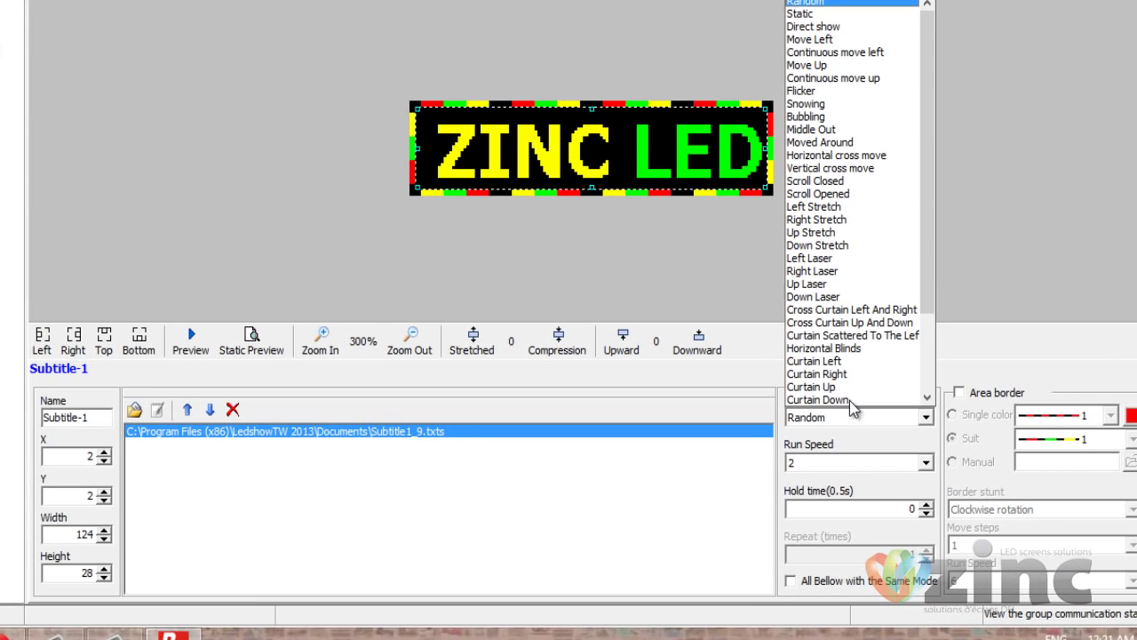
click(867, 55)
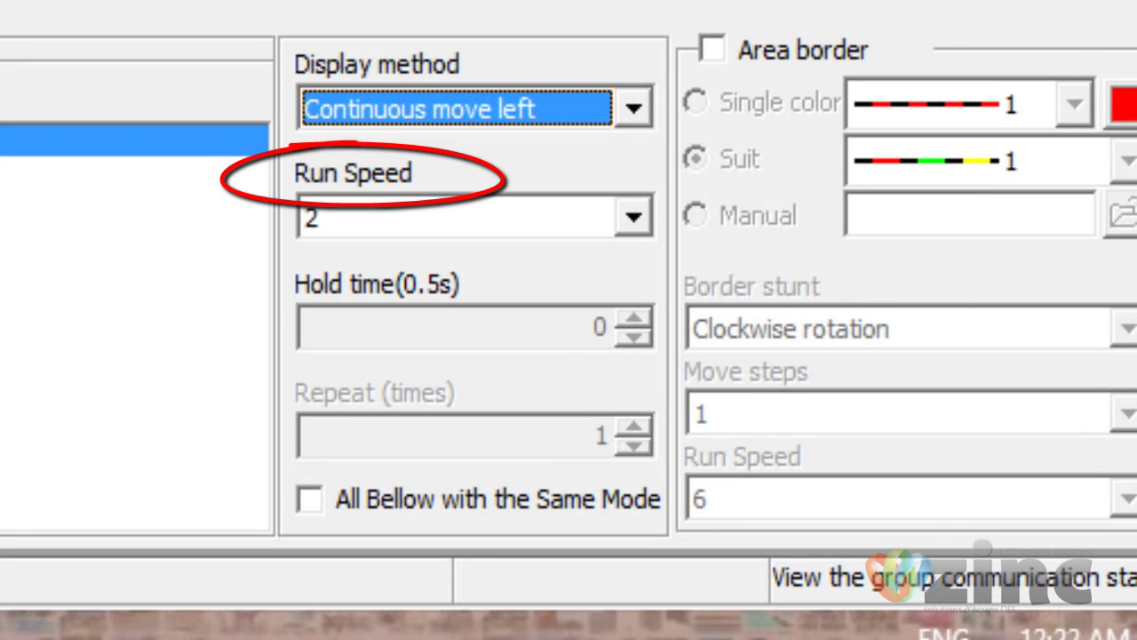
click(629, 220)
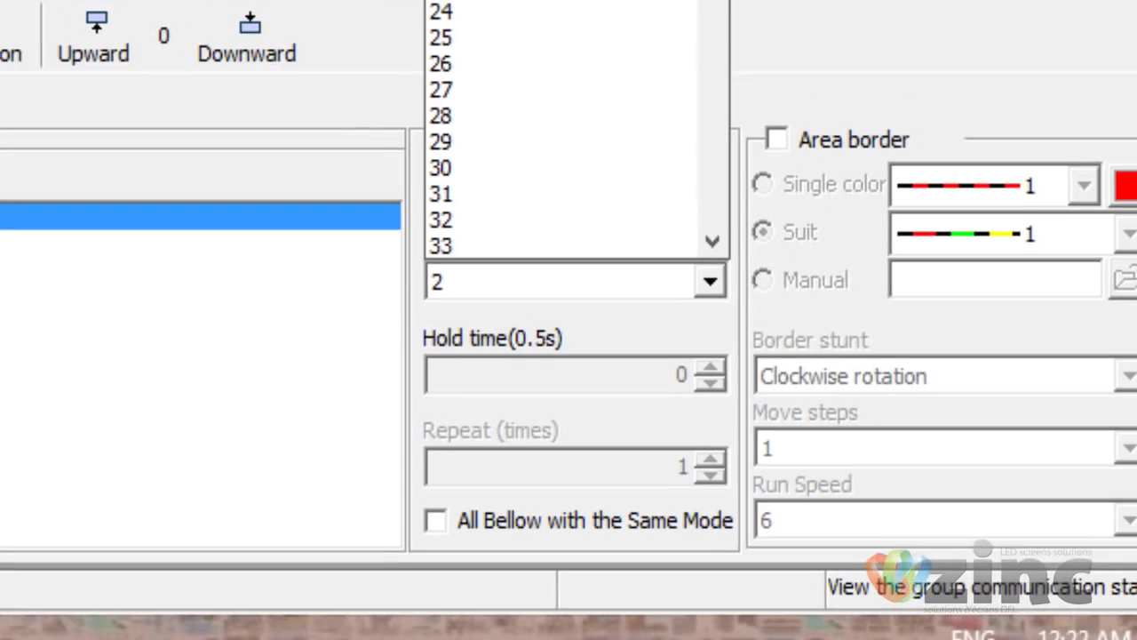
scroll(636, 89, up, 1)
scroll(856, 52, up, 4)
click(863, 51)
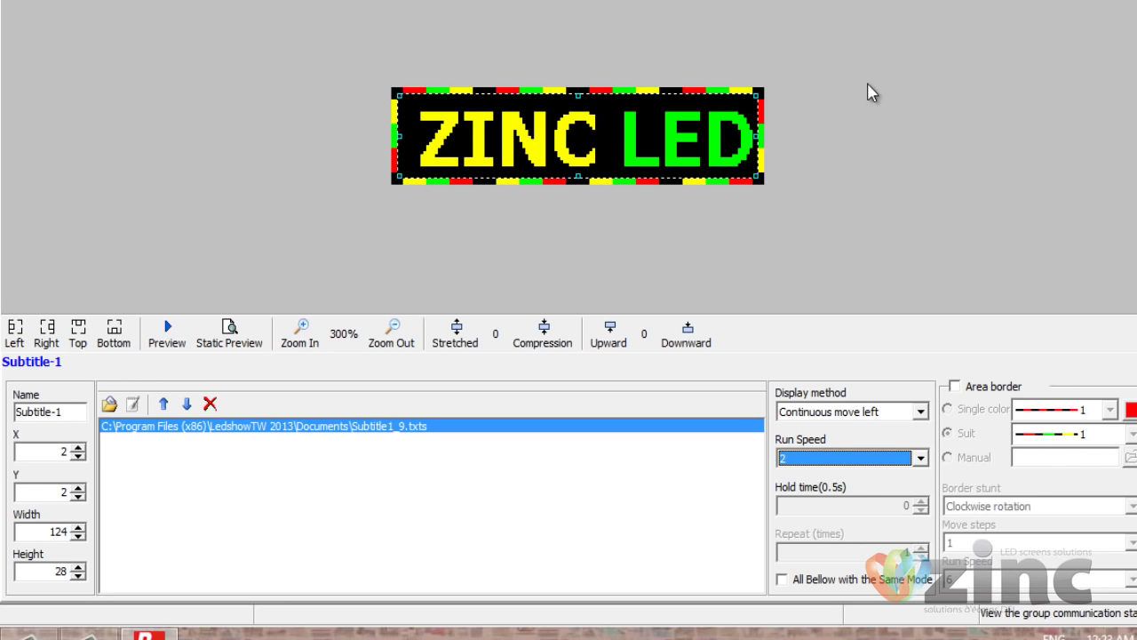
Step: Switch the subtitle's display method to Random and back to Continuous move left to compare hold time availability
click(891, 412)
click(802, 3)
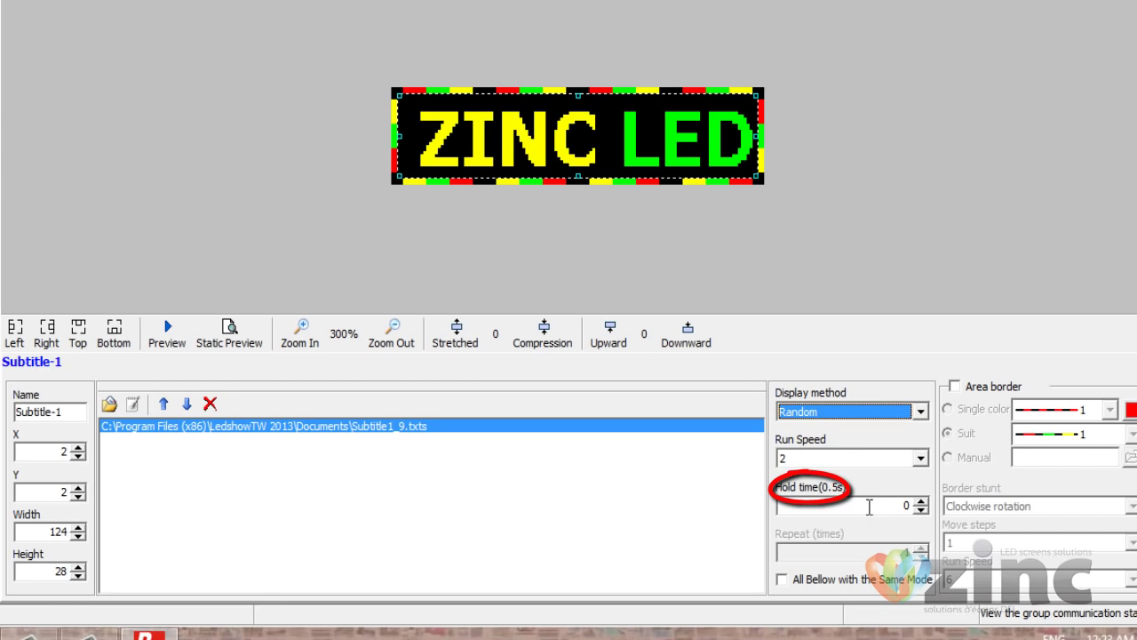
click(926, 418)
click(844, 44)
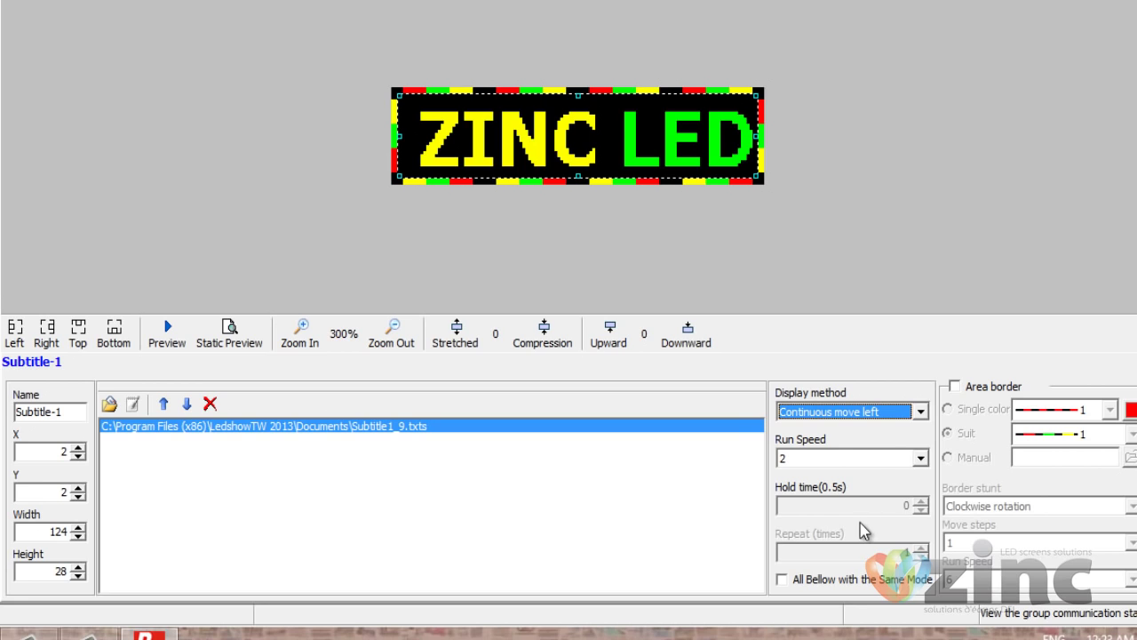
Step: Set the subtitle's display method to Random with a hold time of 4
click(922, 412)
scroll(848, 178, up, 2)
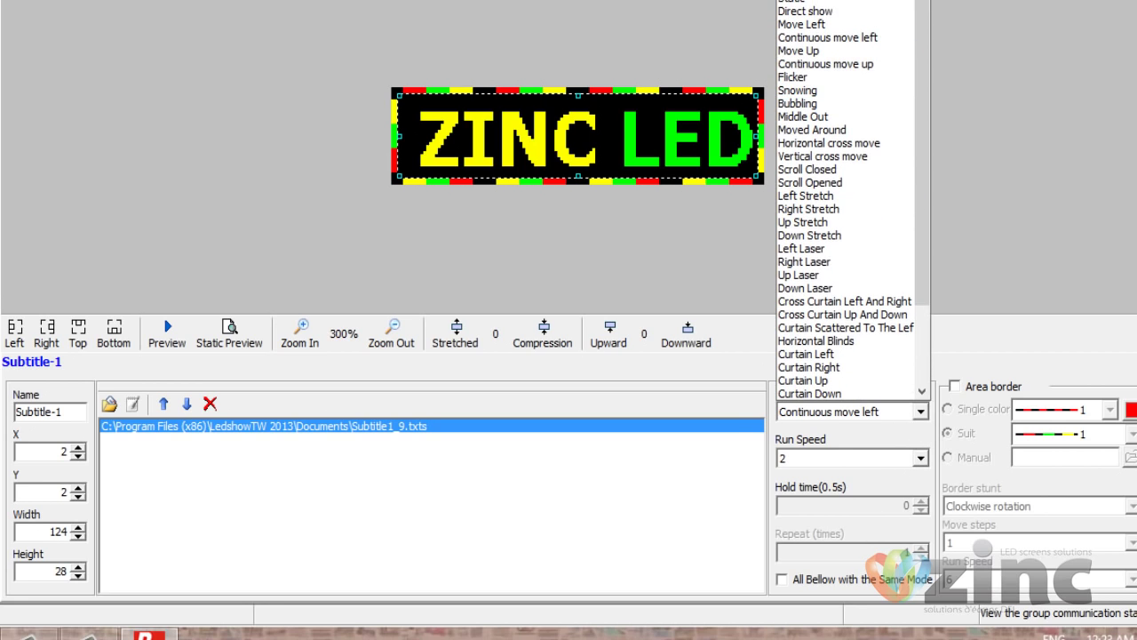
click(856, 2)
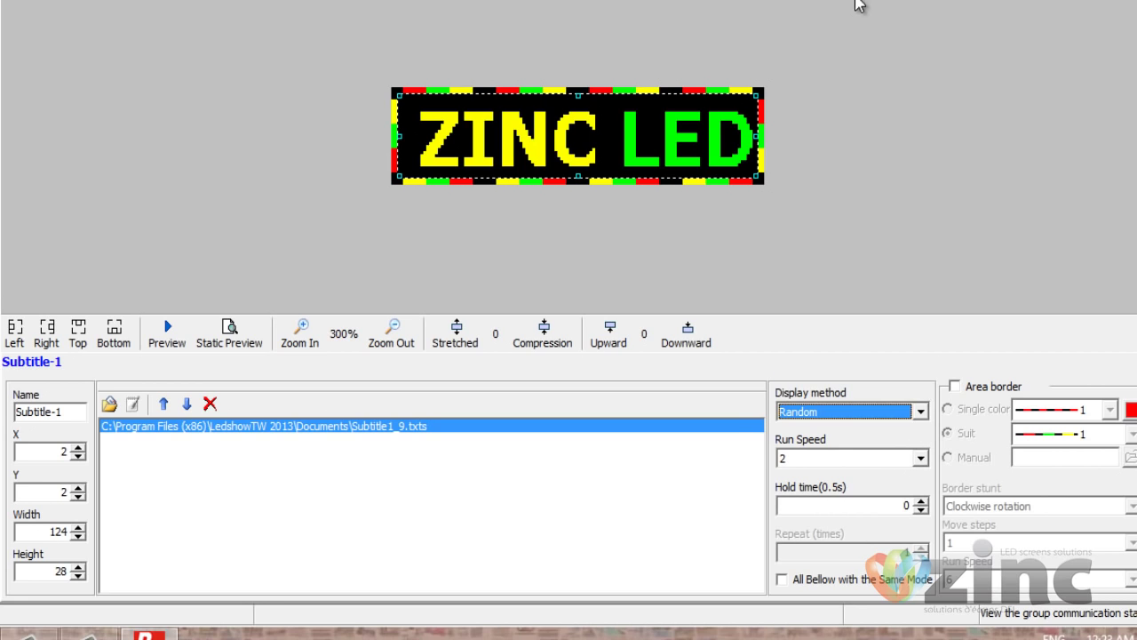
click(921, 501)
text(4)
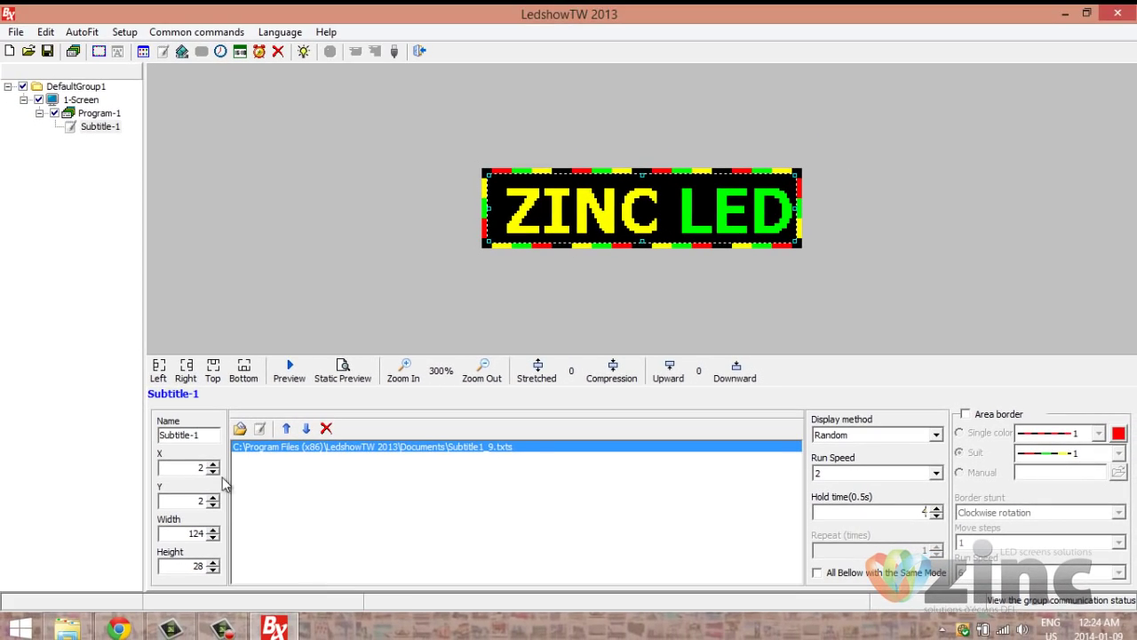
Step: Add a second subtitle text reading "HELLO" to Subtitle-1, keeping its editor clear of the screen preview
click(260, 429)
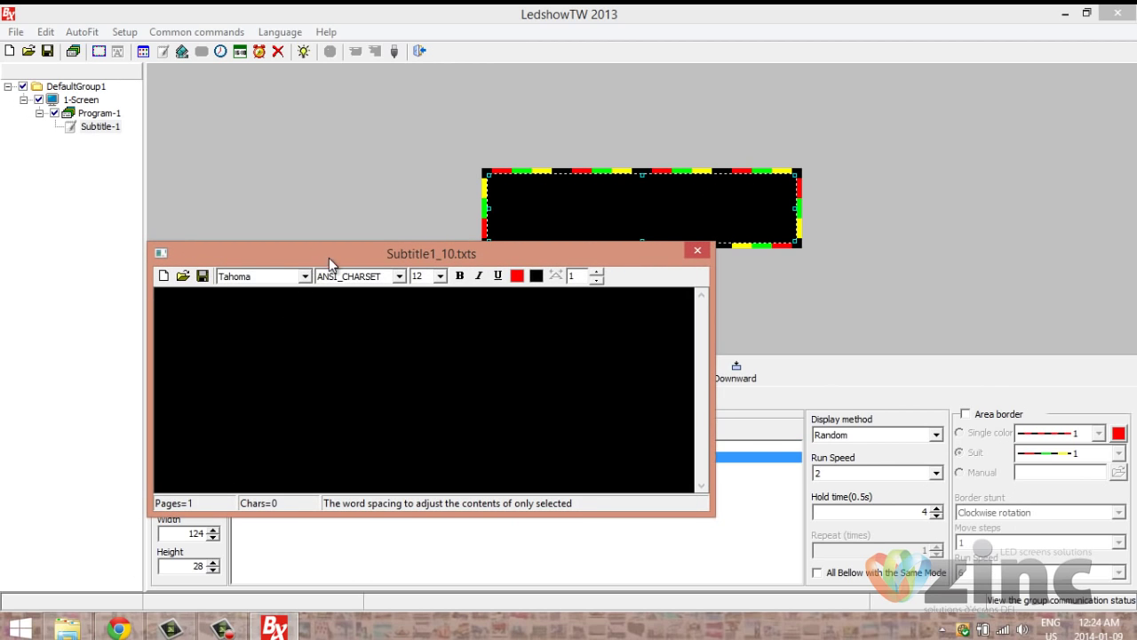
drag(294, 253, 355, 287)
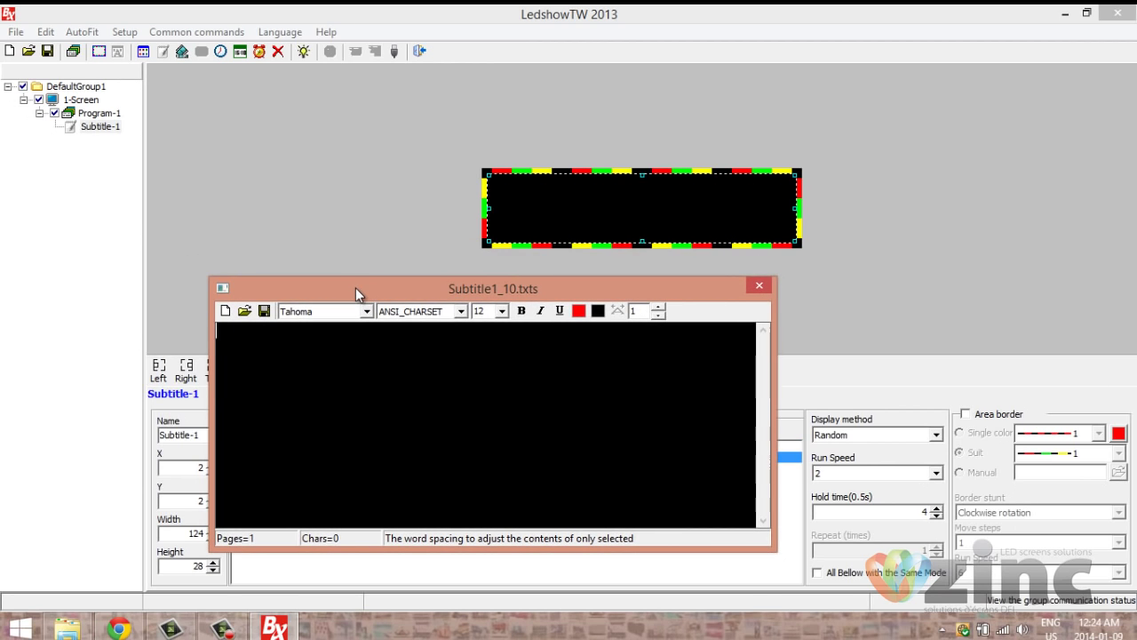
text(HELLO)
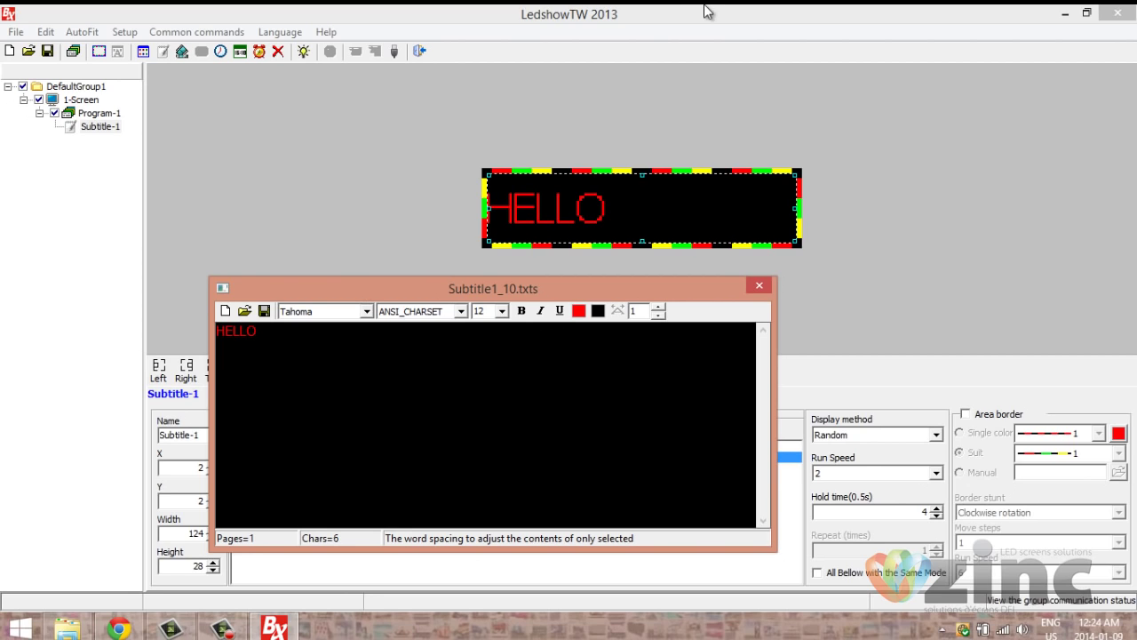
Step: Format the whole HELLO text as bold, font size 22, in green
drag(355, 337, 87, 325)
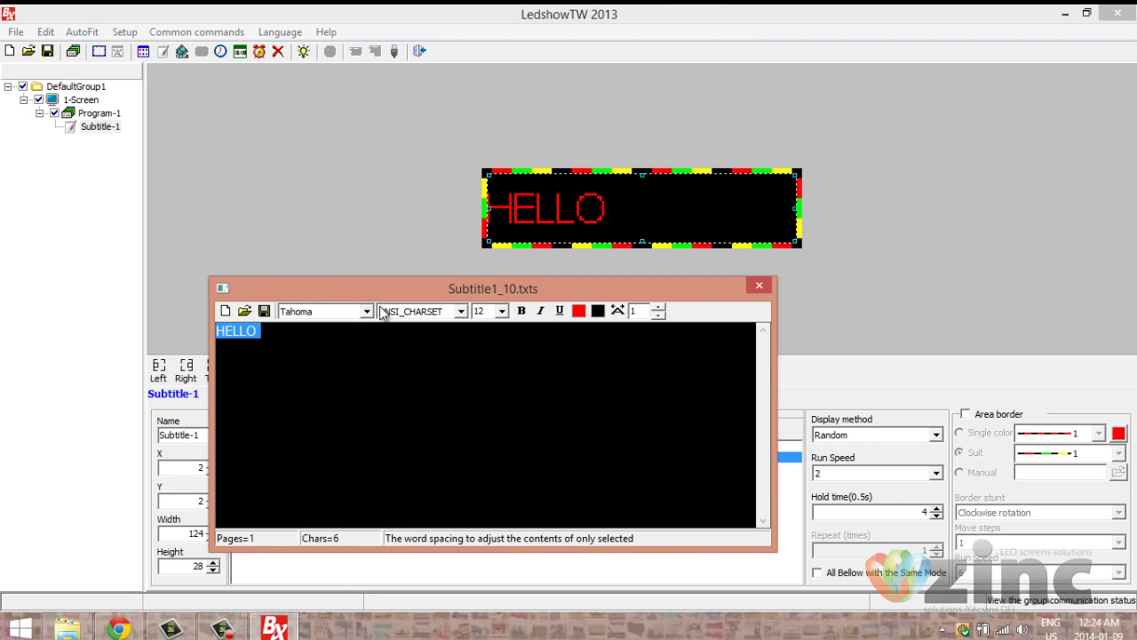
click(522, 310)
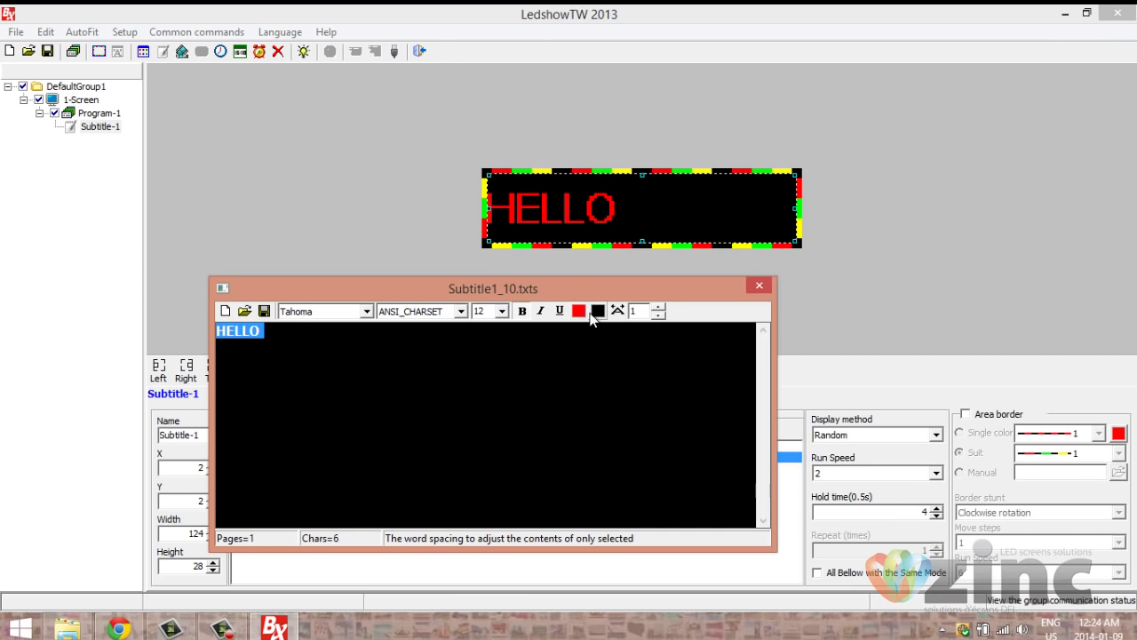
click(502, 311)
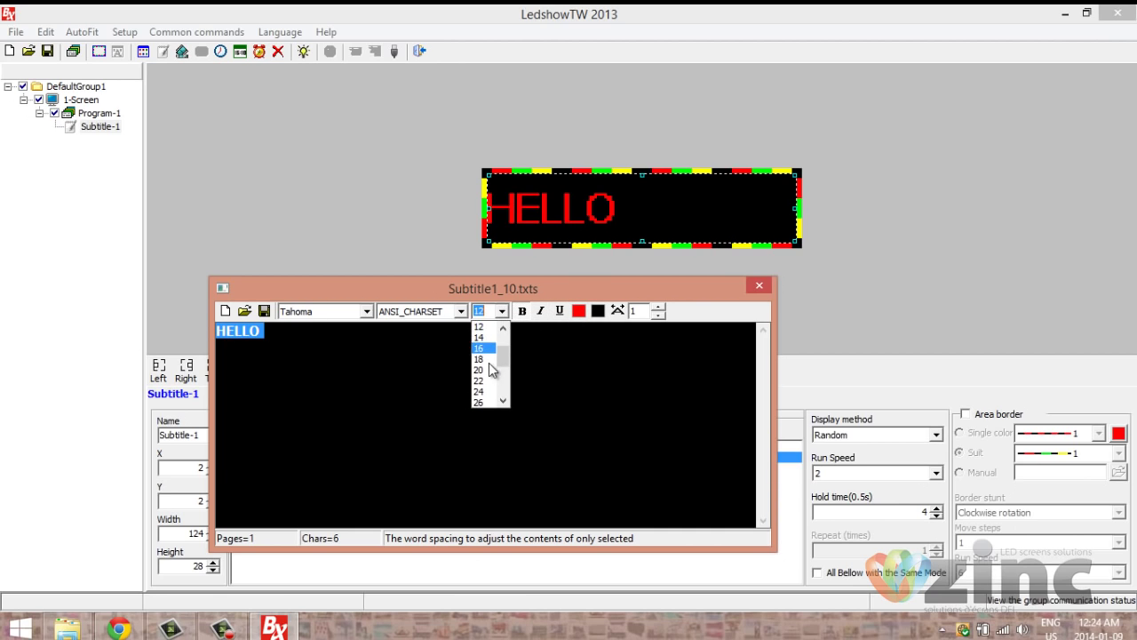
click(481, 380)
click(578, 310)
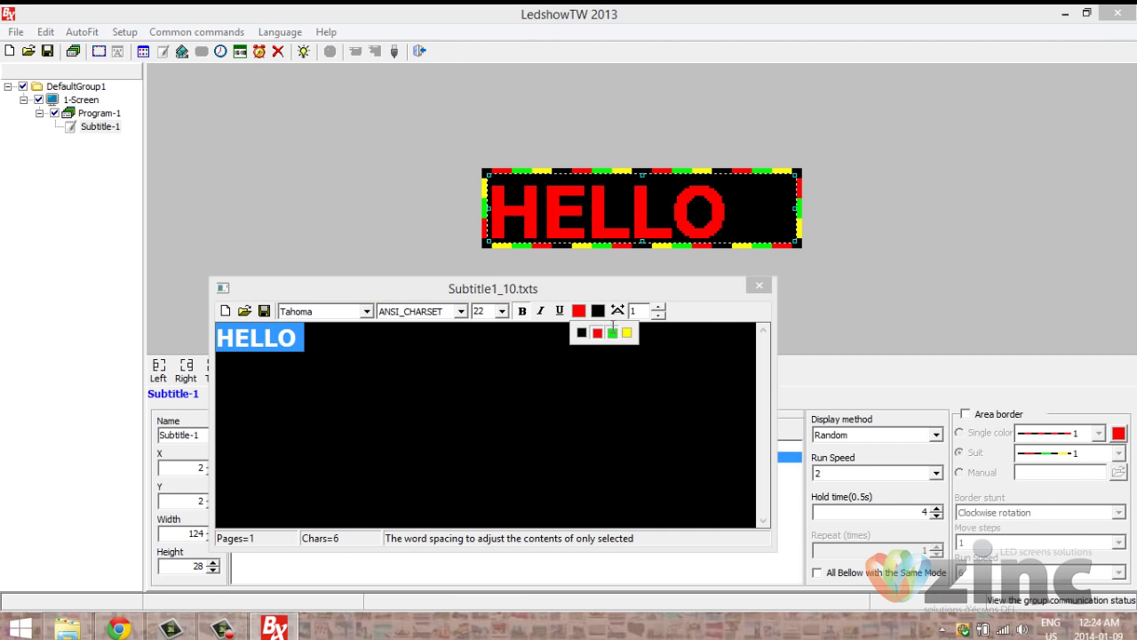
click(612, 333)
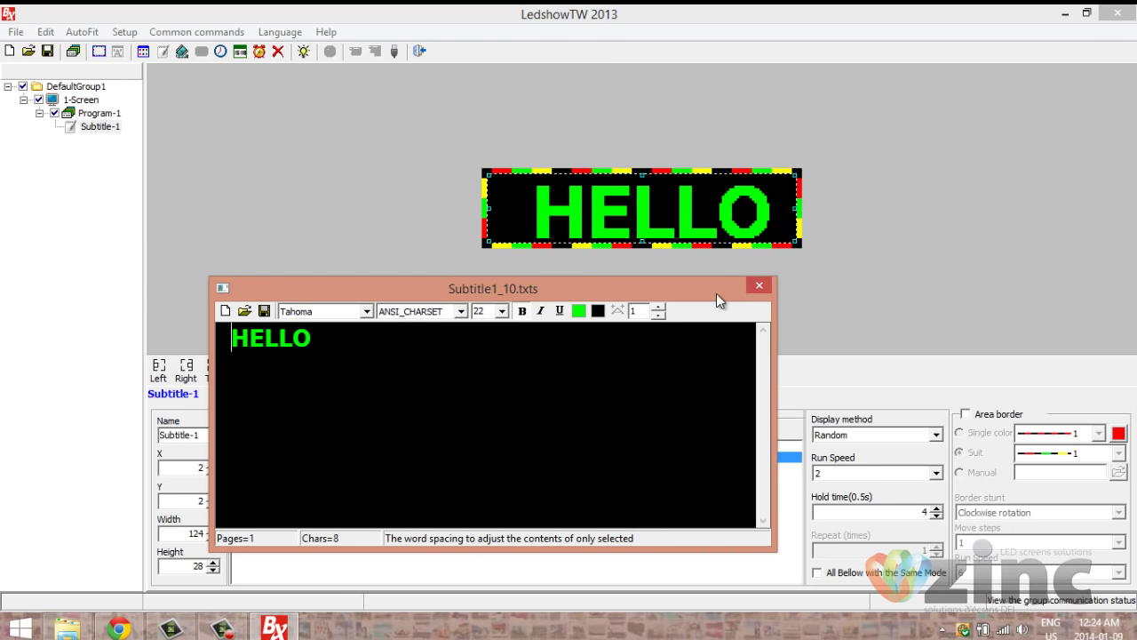
Step: Set the HELLO text's display method to Random with a hold time of 6, and add an empty third text to Subtitle-1
click(760, 286)
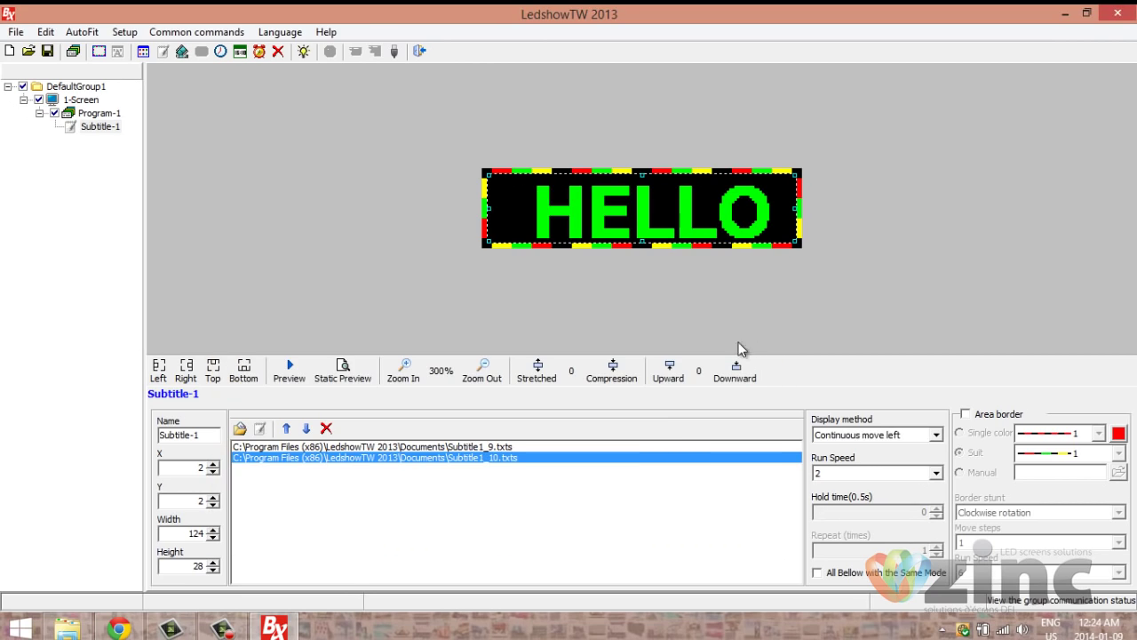
click(864, 436)
scroll(888, 292, up, 1)
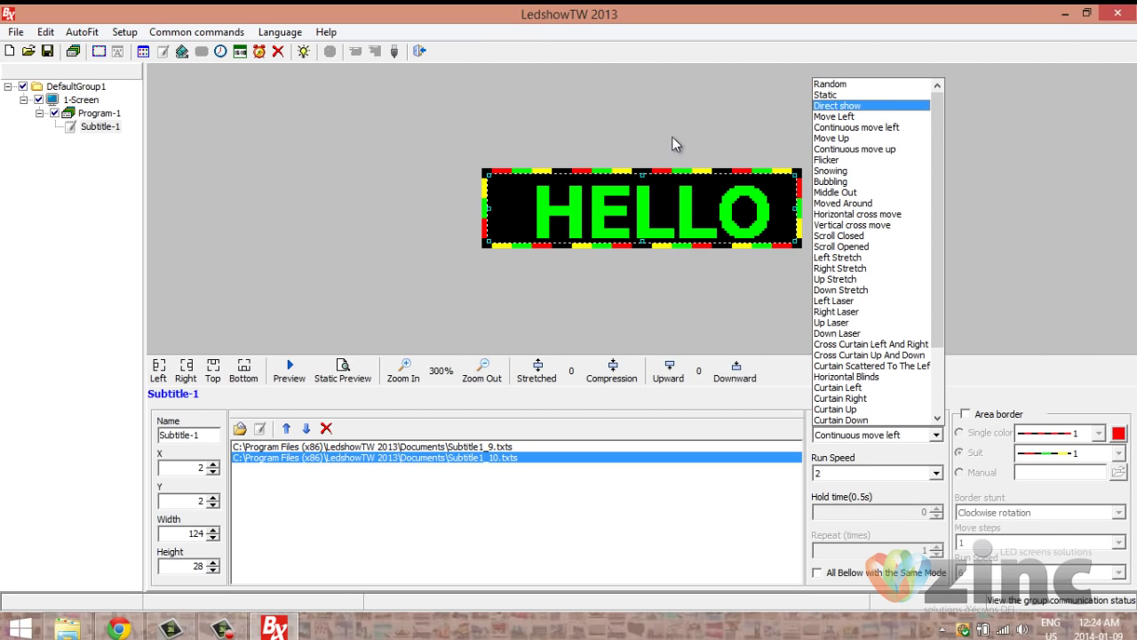
click(856, 85)
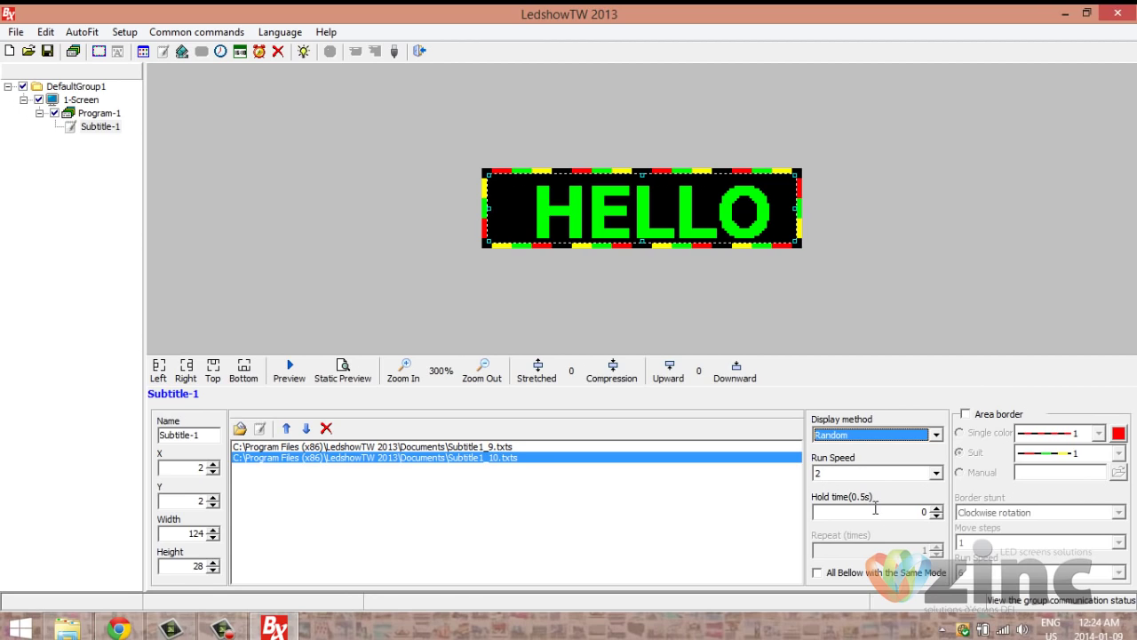
double_click(906, 513)
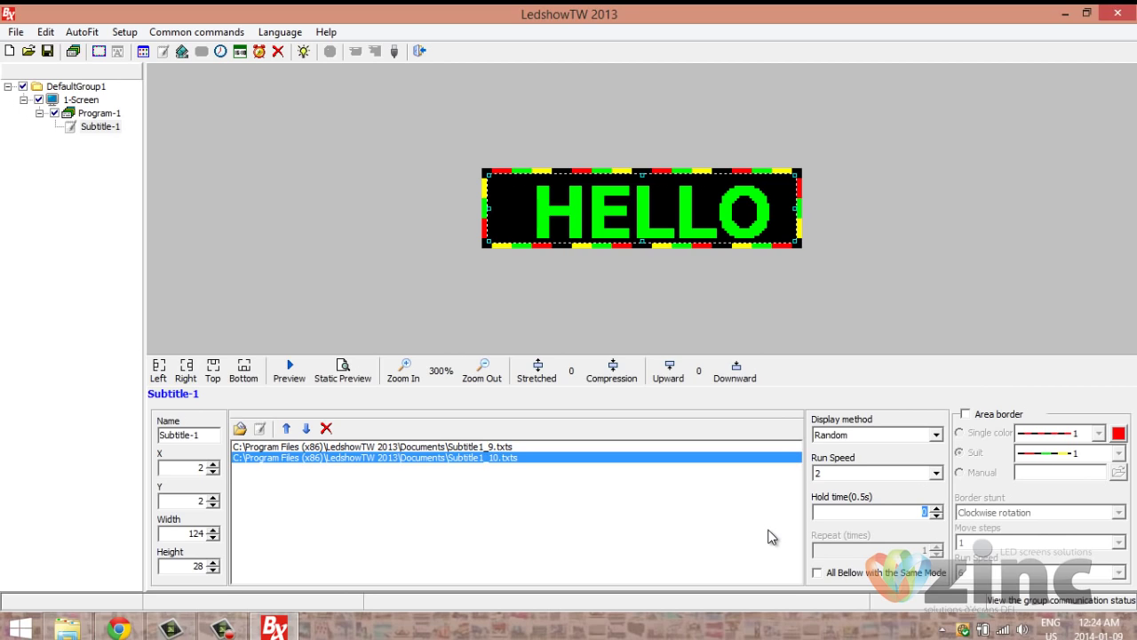
text(6)
click(266, 434)
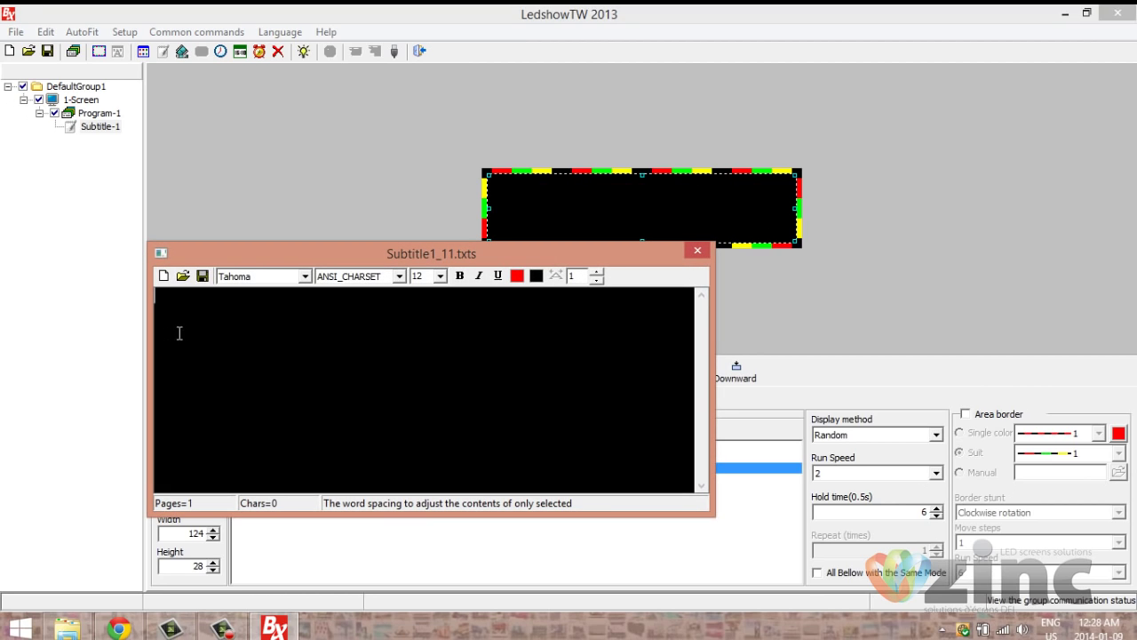
click(697, 251)
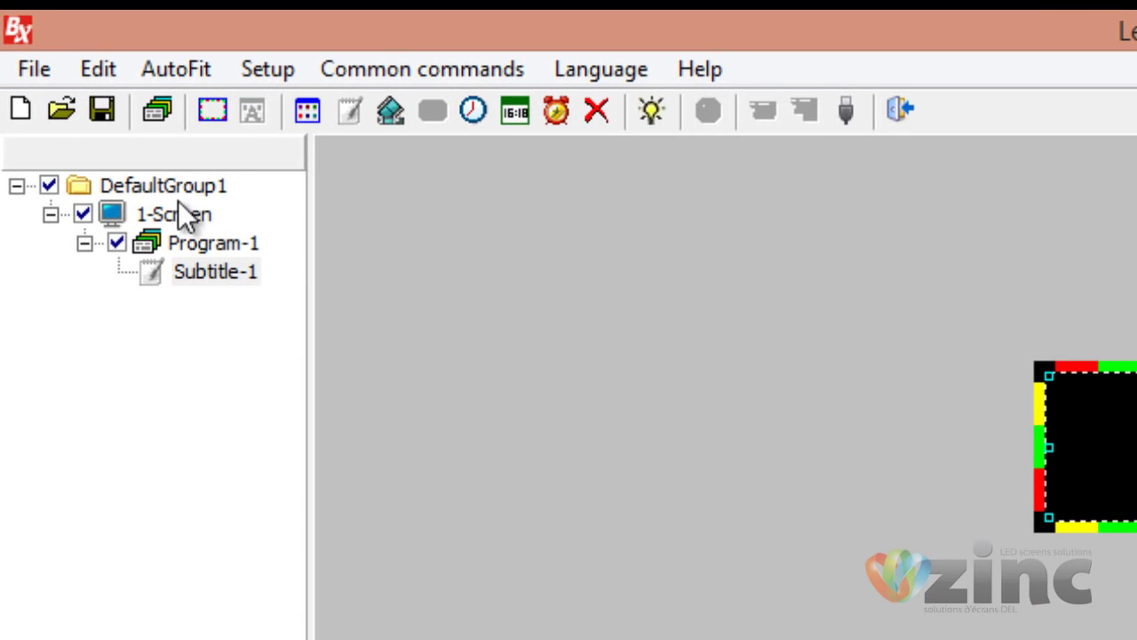
Step: Add a second program to 1-Screen, compare it with Program-1, and select the new program
click(158, 110)
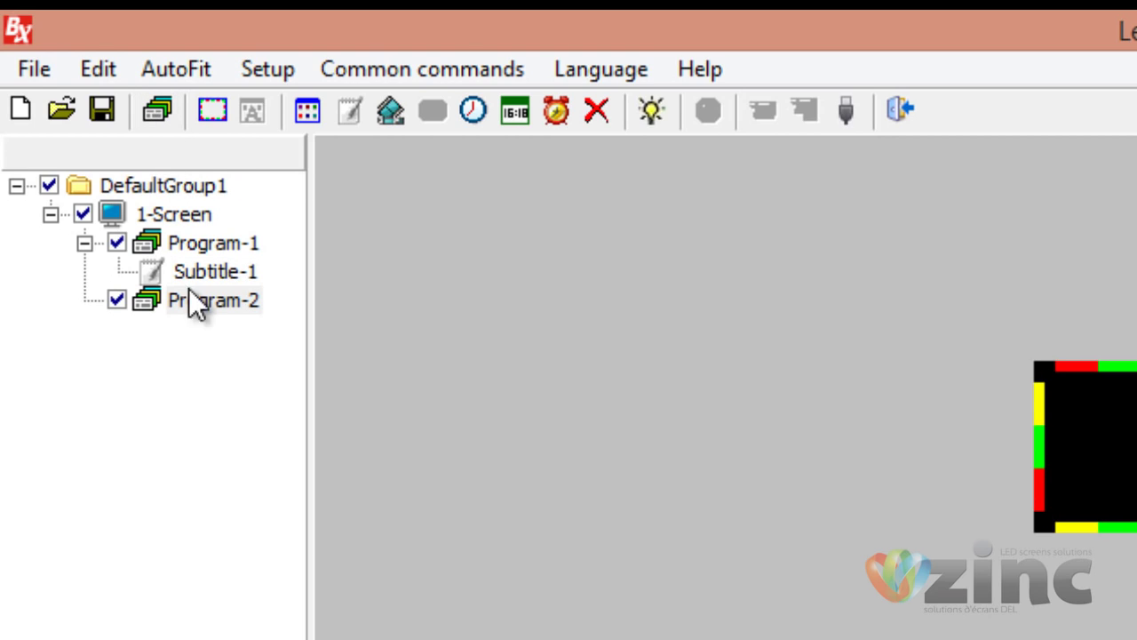
click(199, 243)
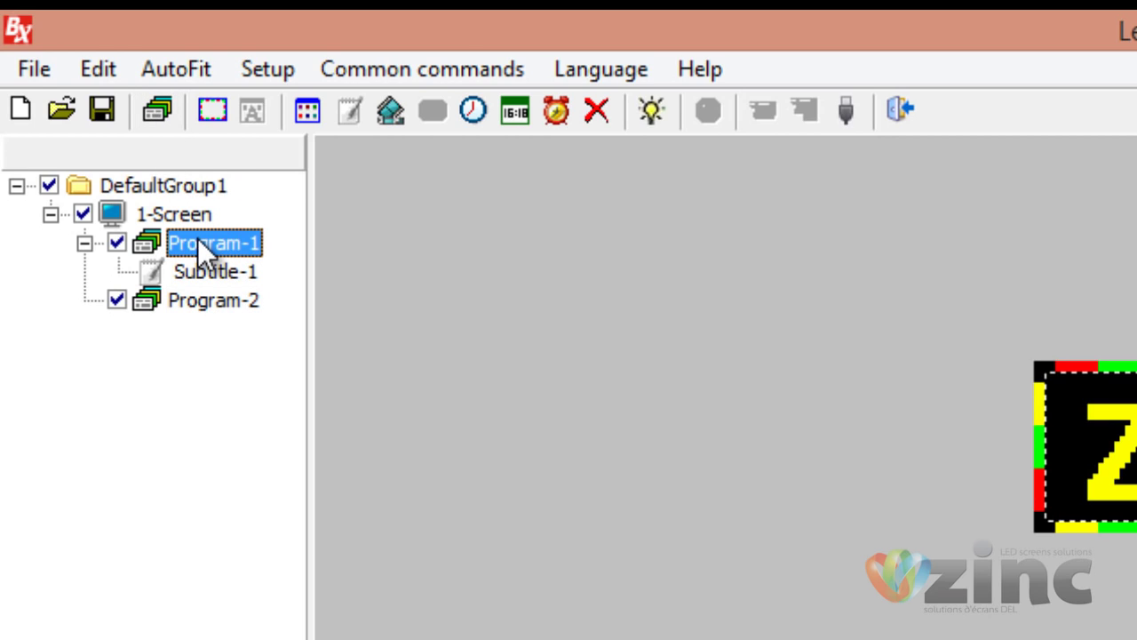
click(222, 304)
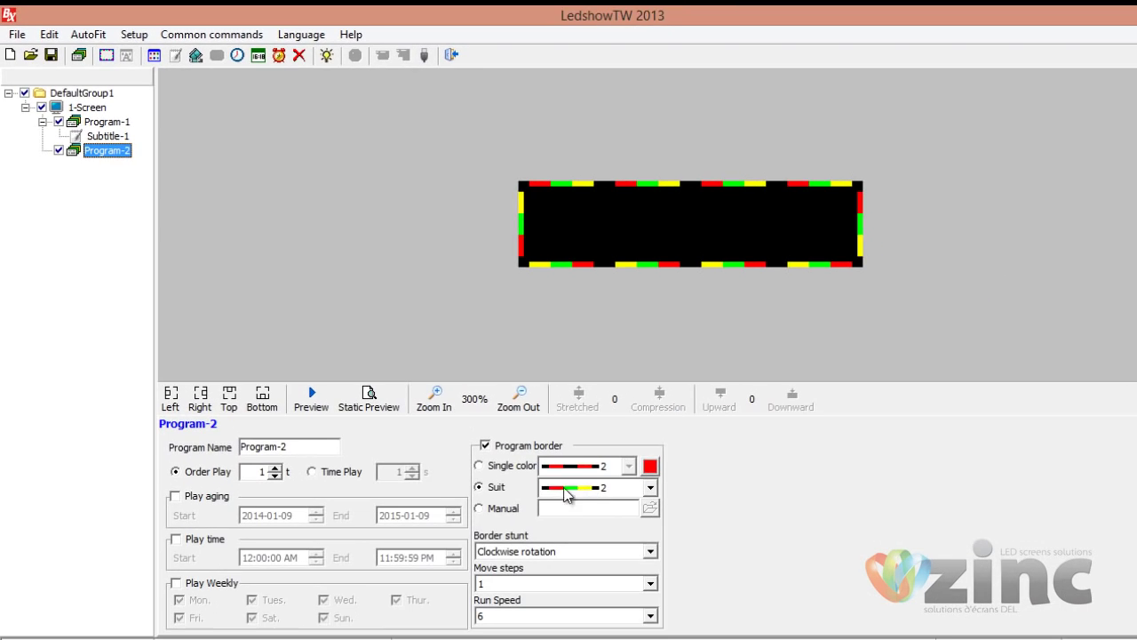
Step: Toggle Program-2's border off and on to compare the screen with and without it
click(486, 447)
click(486, 447)
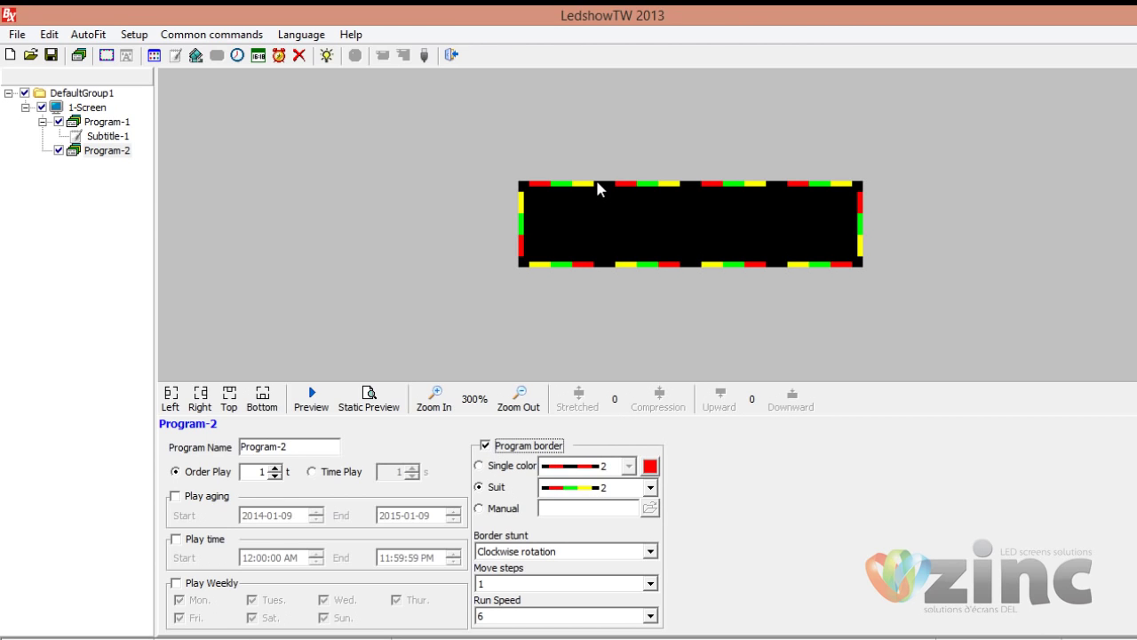
click(485, 446)
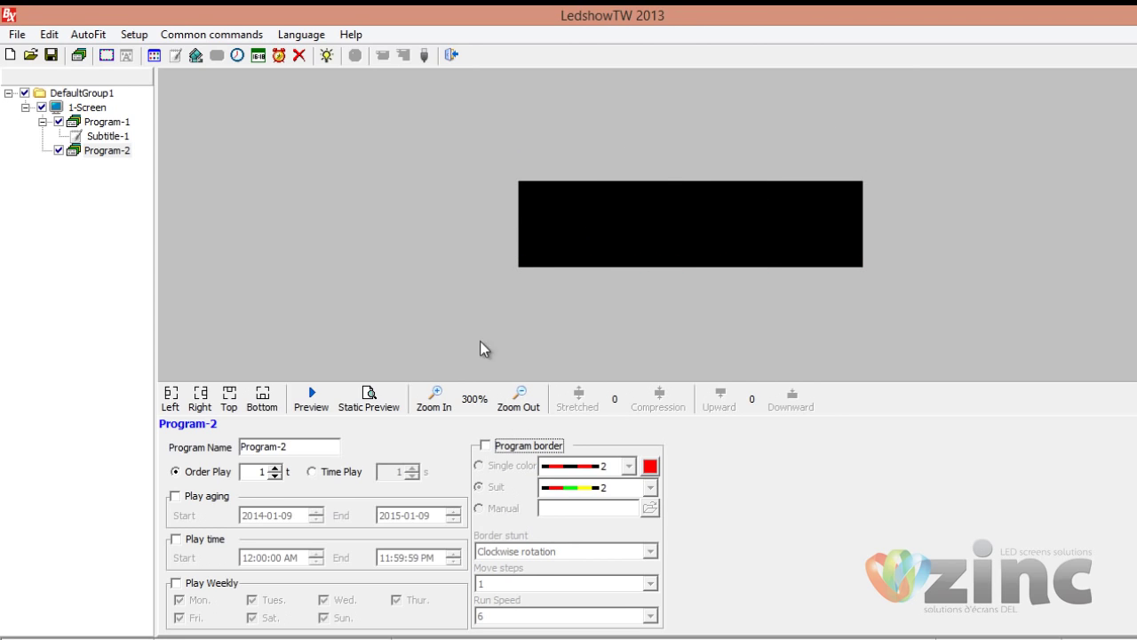
click(485, 447)
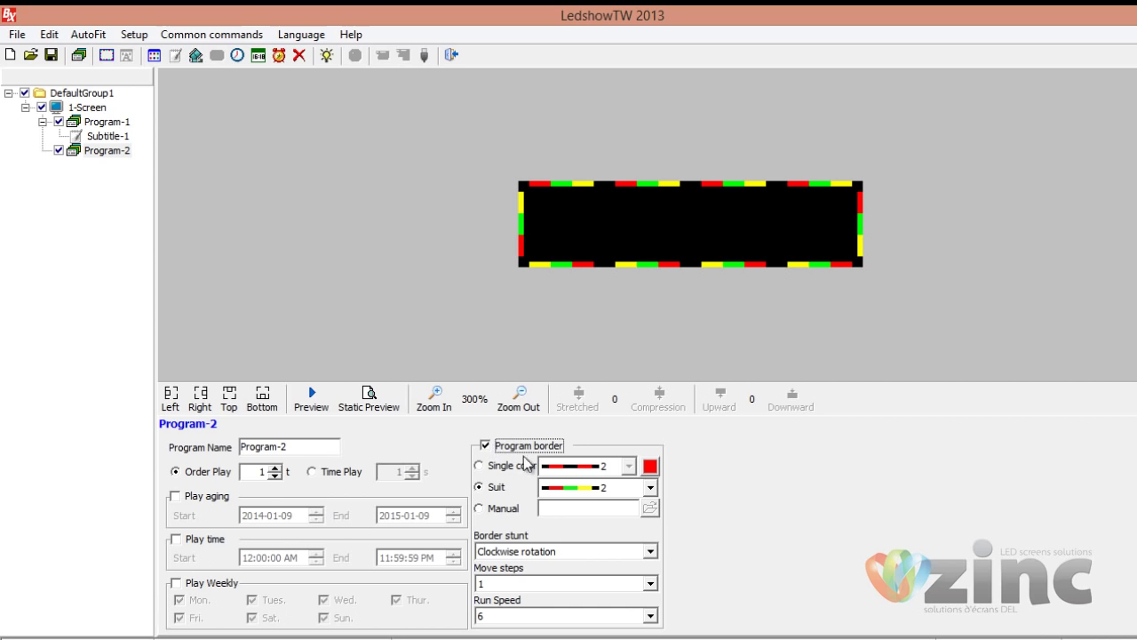
Step: Try the first Suit border pattern of width 1 on Program-2, and turn its program border off
click(594, 488)
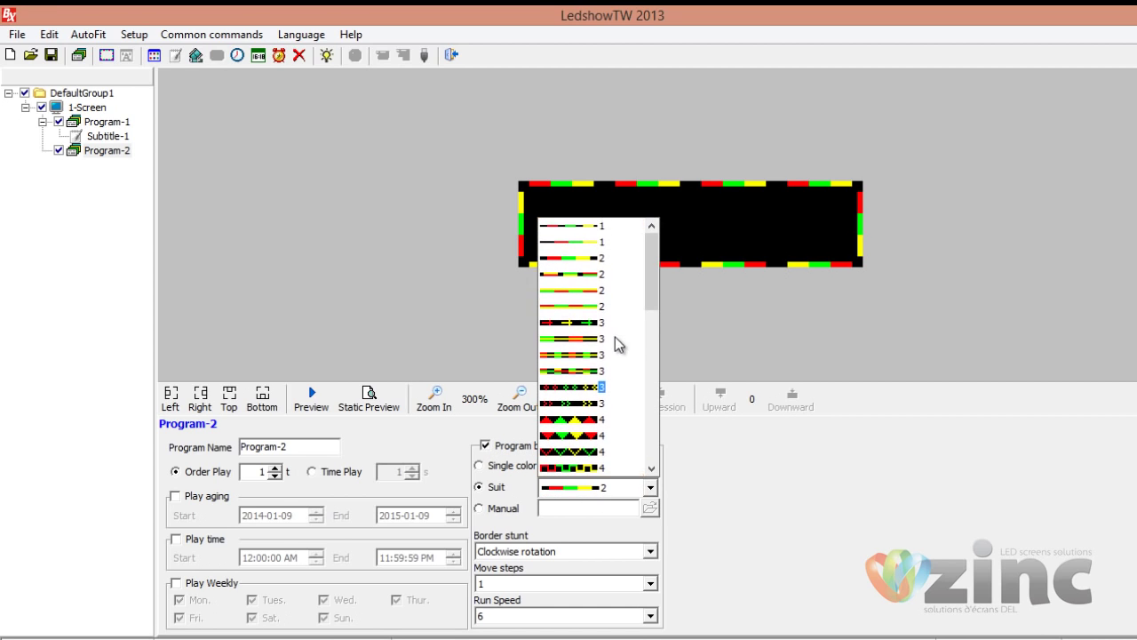
click(583, 225)
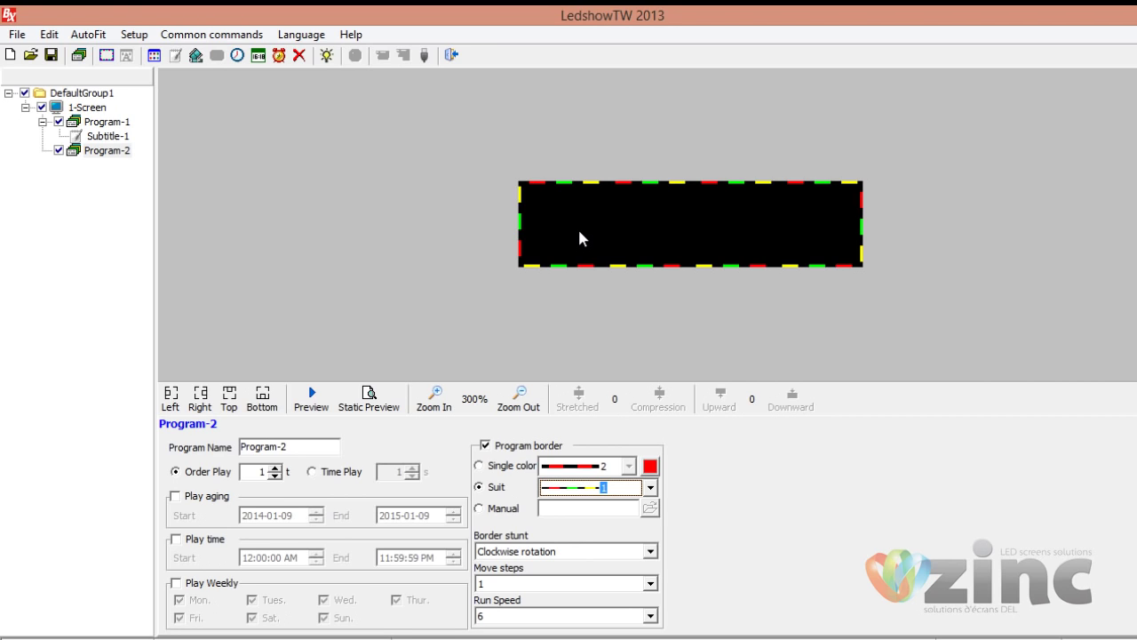
click(485, 446)
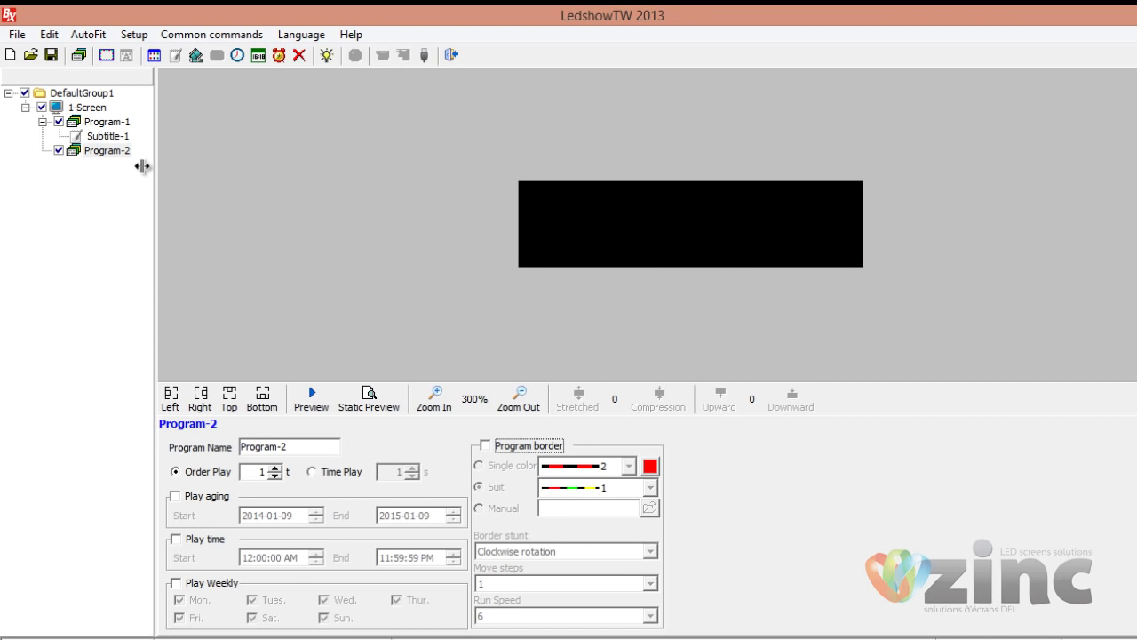
Step: Add two subtitle areas to Program-2 and place Subtitle-2 directly below Subtitle-1
click(107, 150)
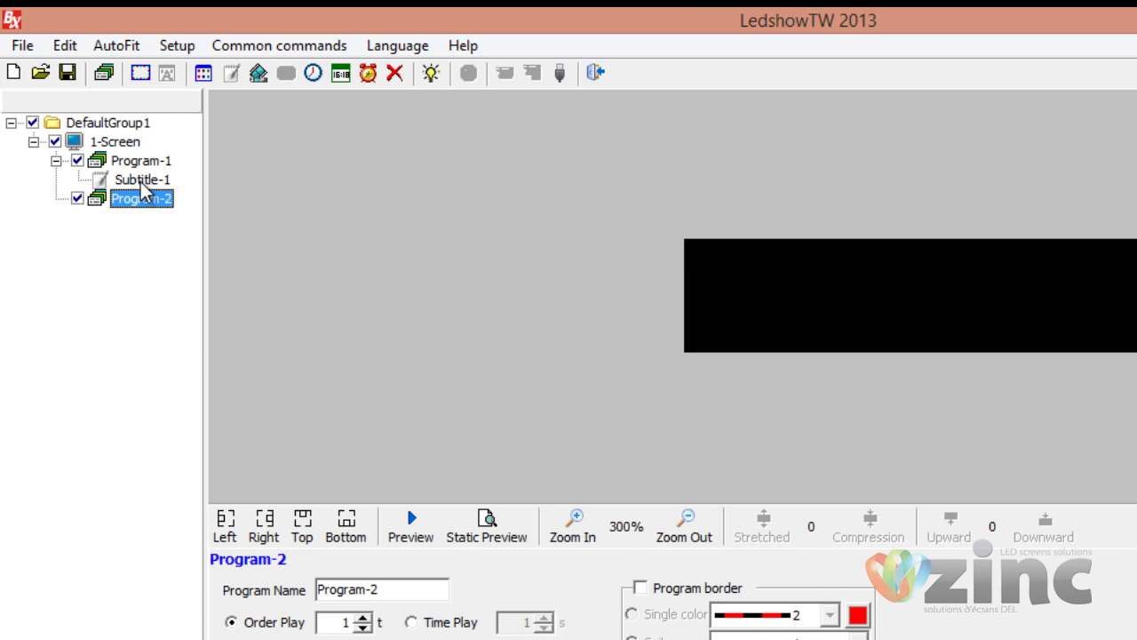
click(235, 75)
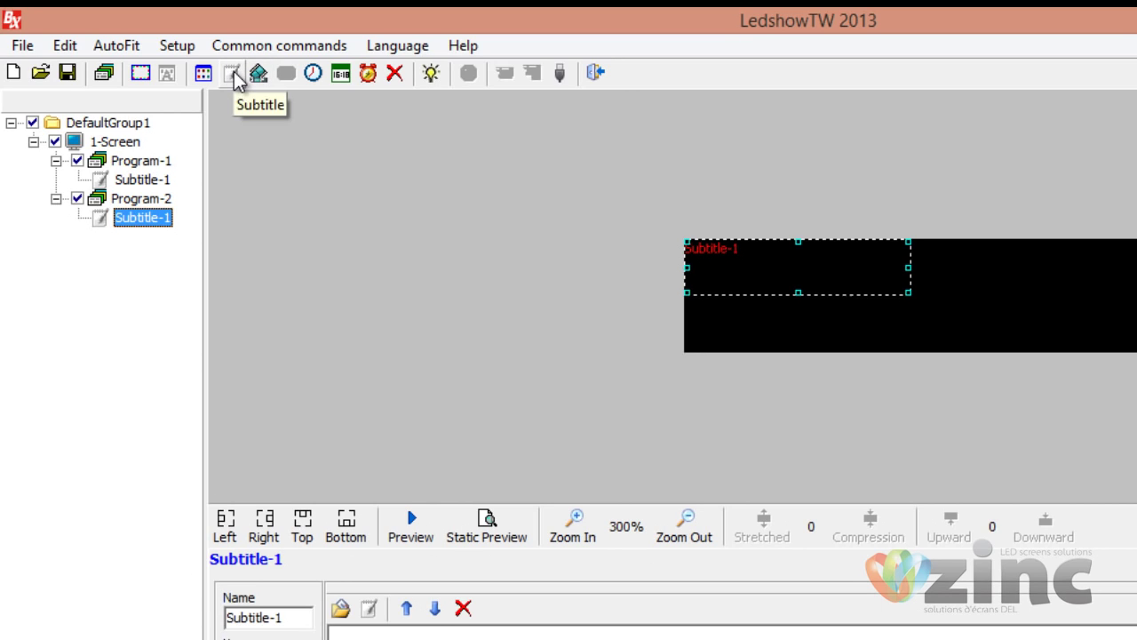
click(235, 75)
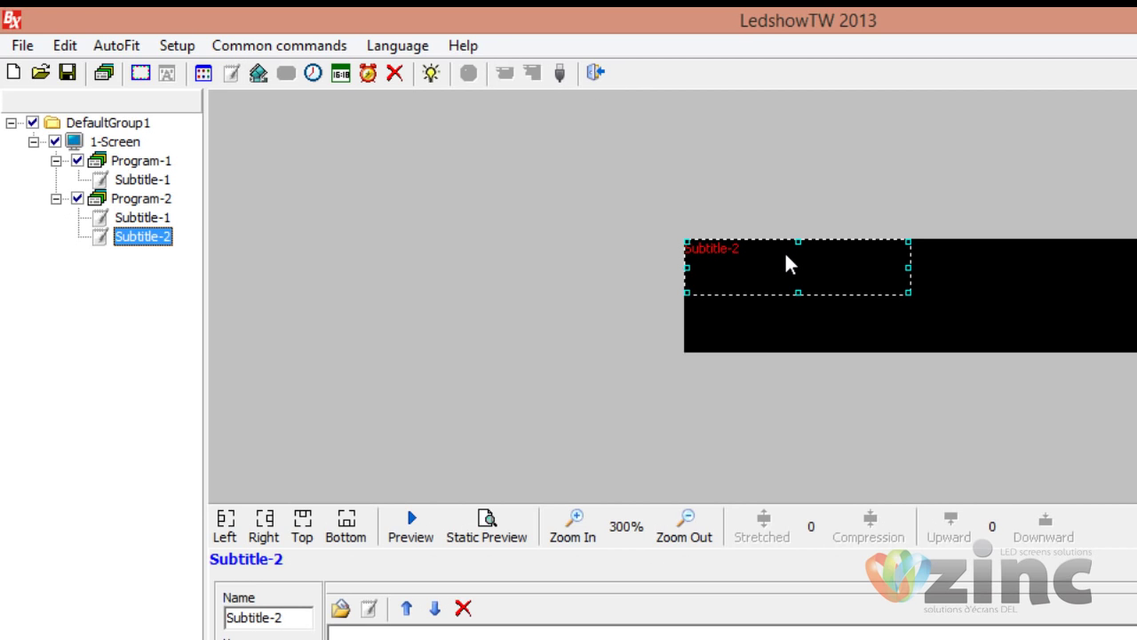
click(755, 318)
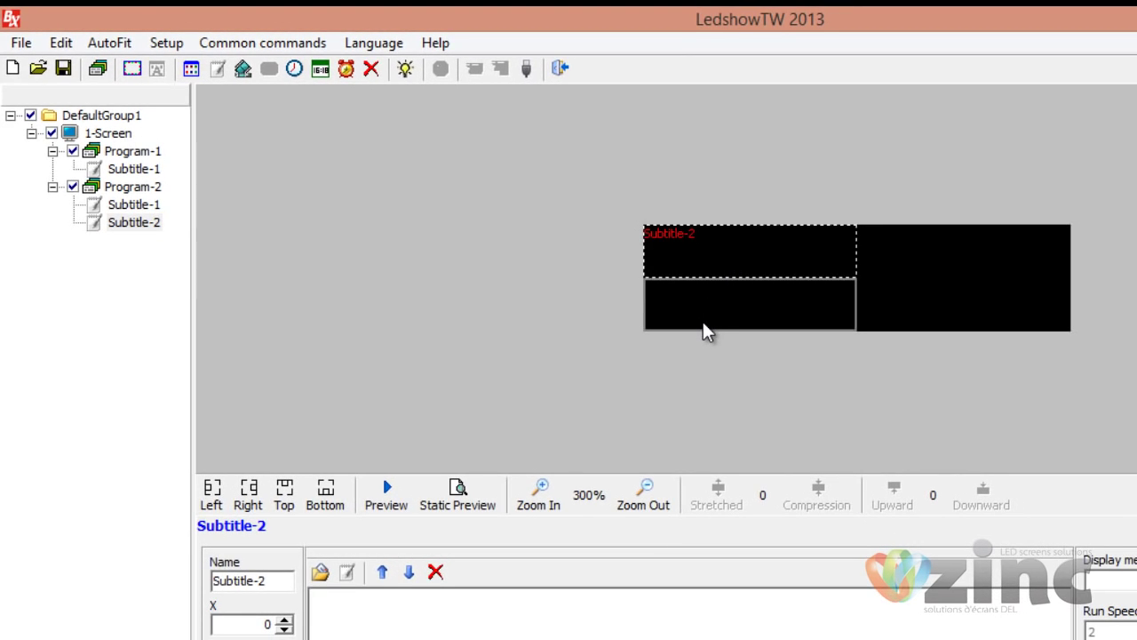
click(704, 324)
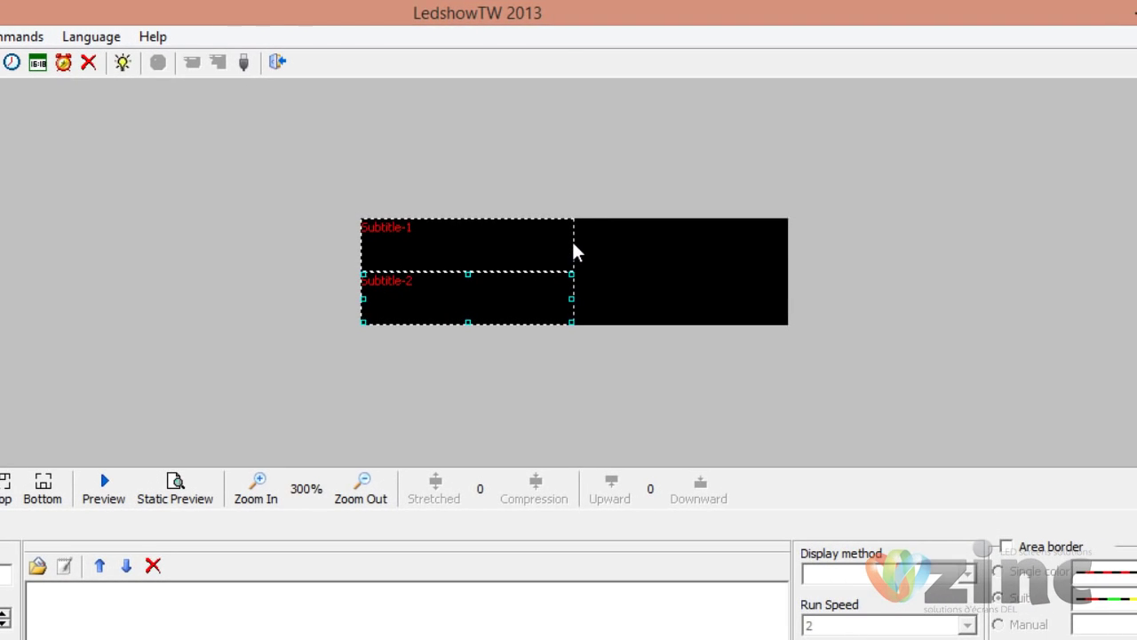
Step: Widen both of Program-2's subtitle areas to the full 128 screen width
click(575, 252)
drag(572, 244, 787, 224)
click(559, 304)
drag(571, 299, 790, 328)
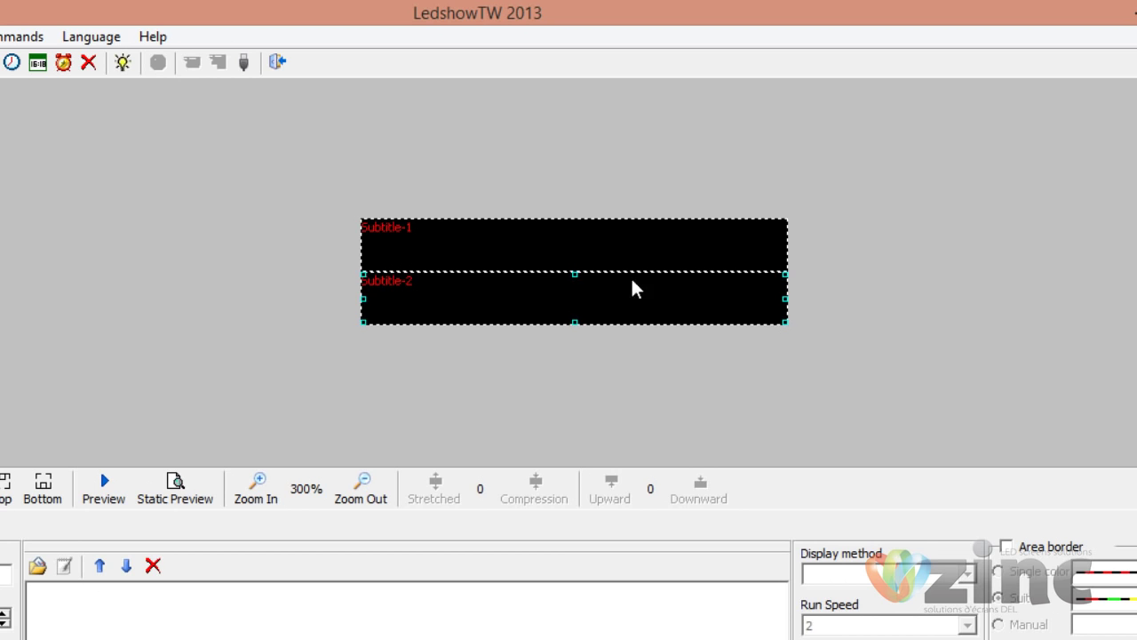
Step: Check the position and size of Program-2's two subtitle areas, and compare them with Program-1's subtitle
click(447, 254)
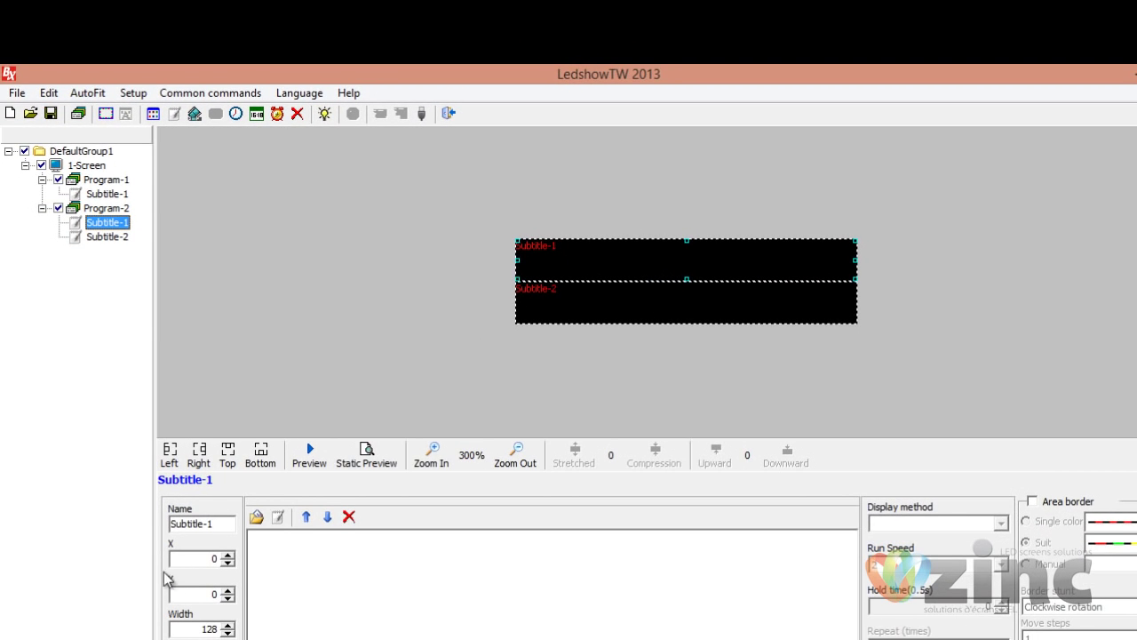
double_click(205, 628)
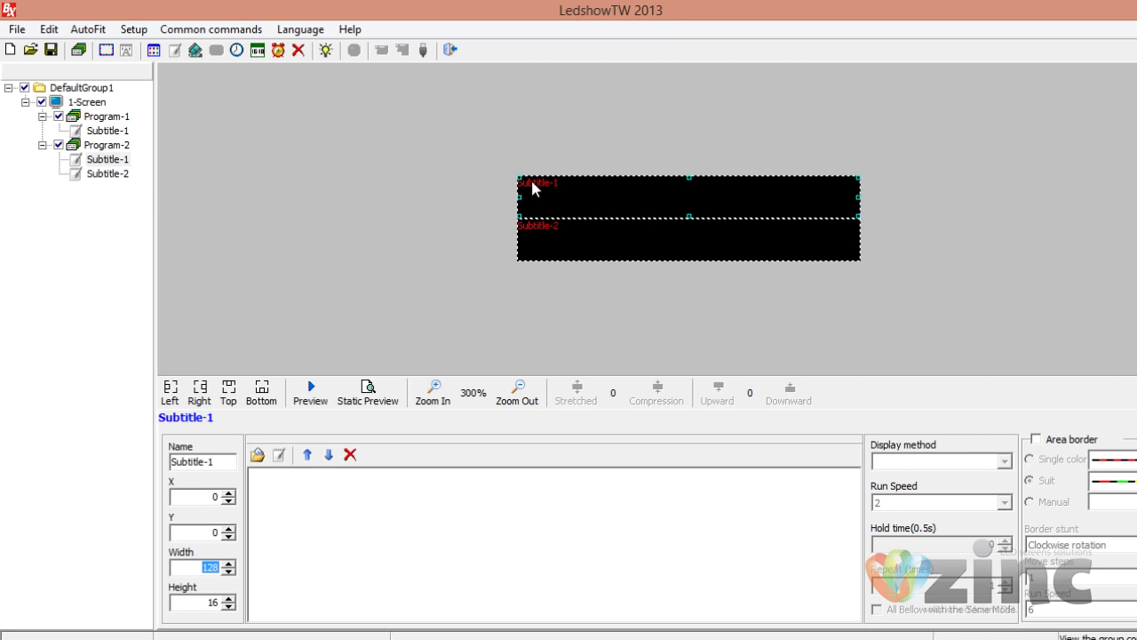
click(119, 173)
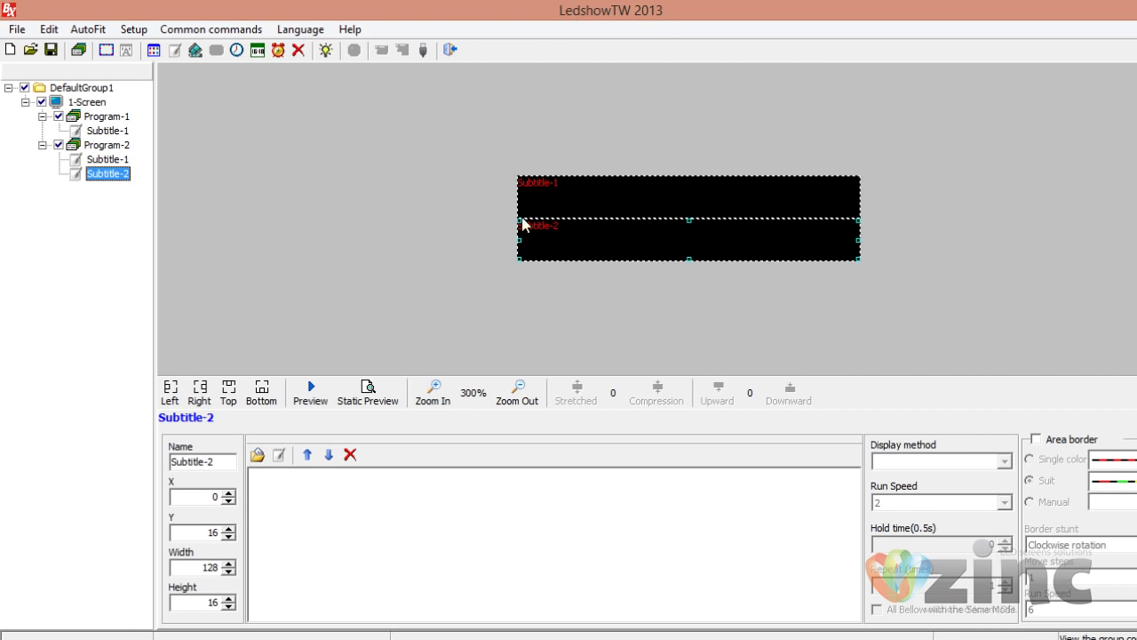
click(579, 248)
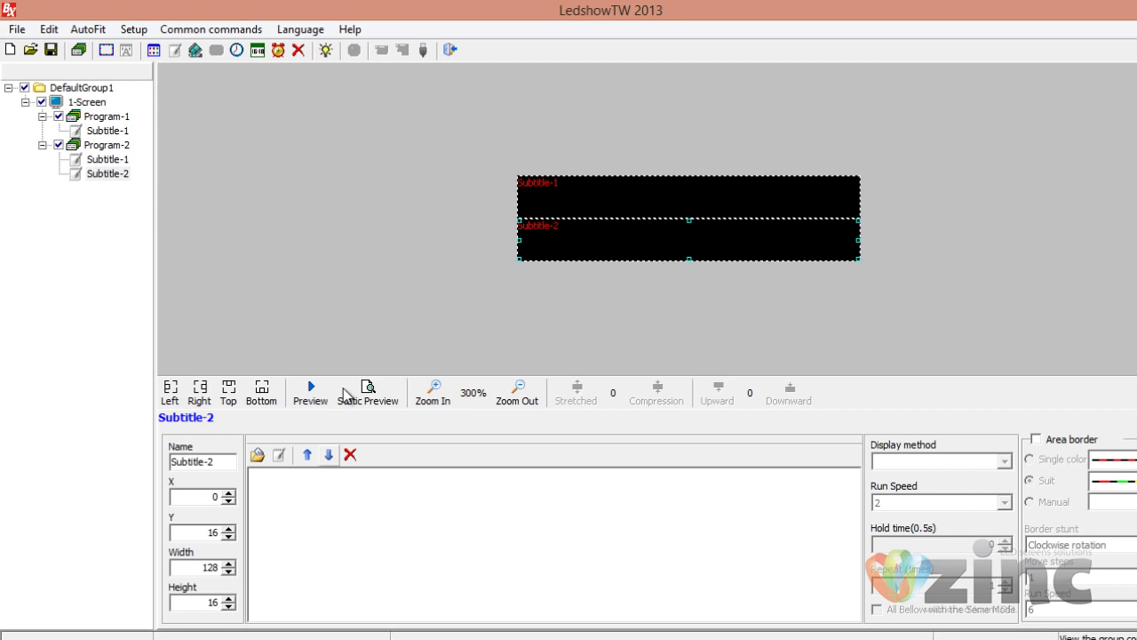
click(109, 130)
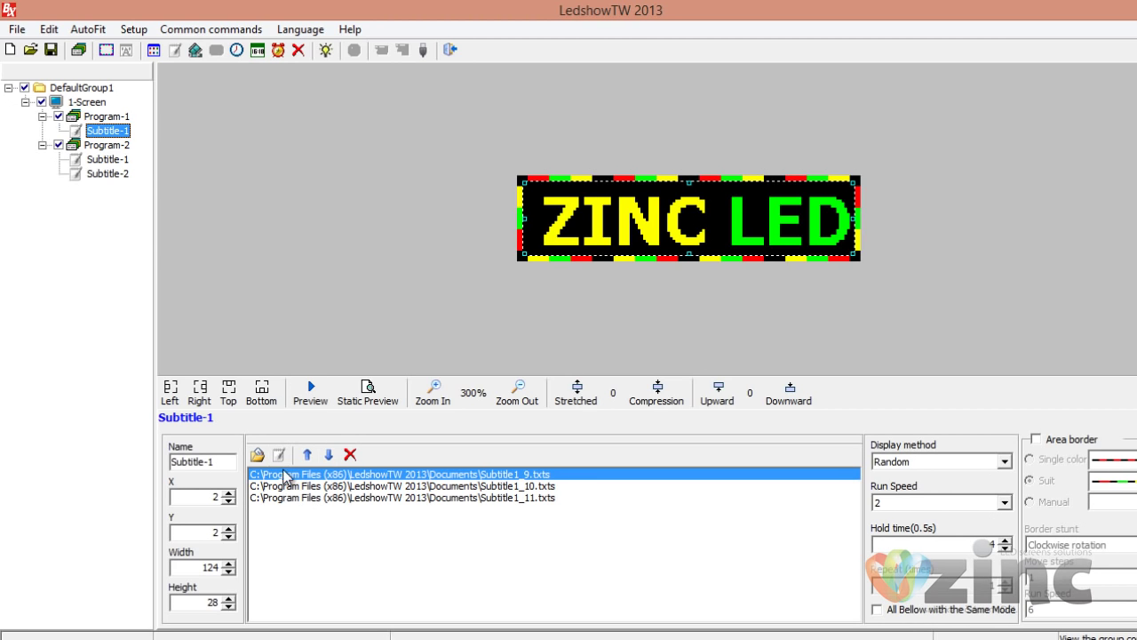
click(108, 145)
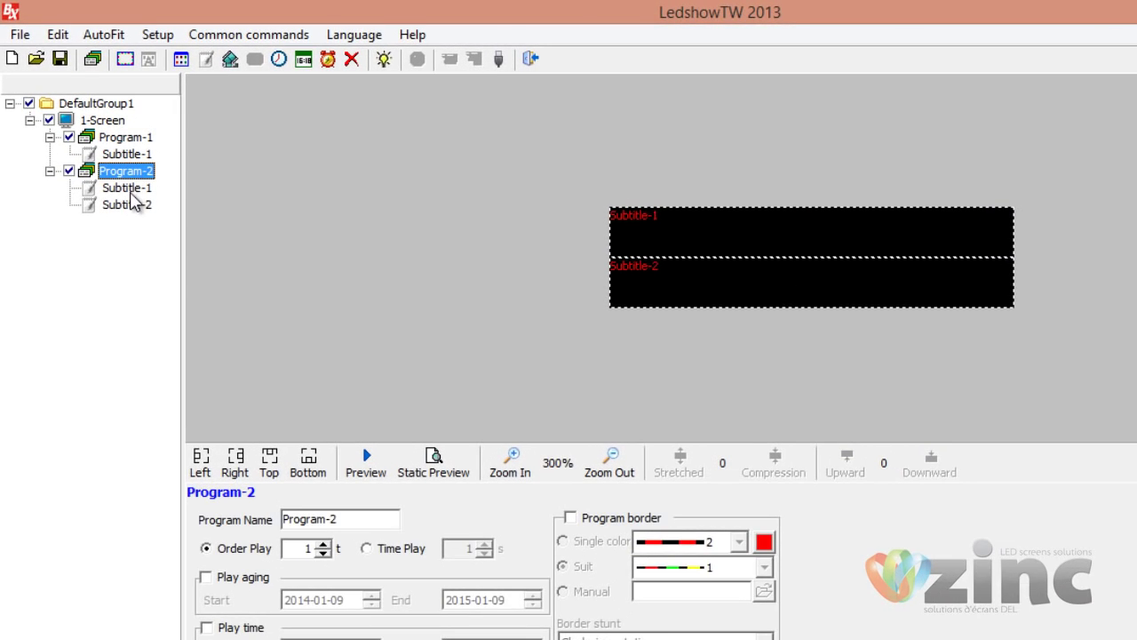
Step: Add the text "ZINC LED" to Program-2's Subtitle-1 and make it bold
click(124, 180)
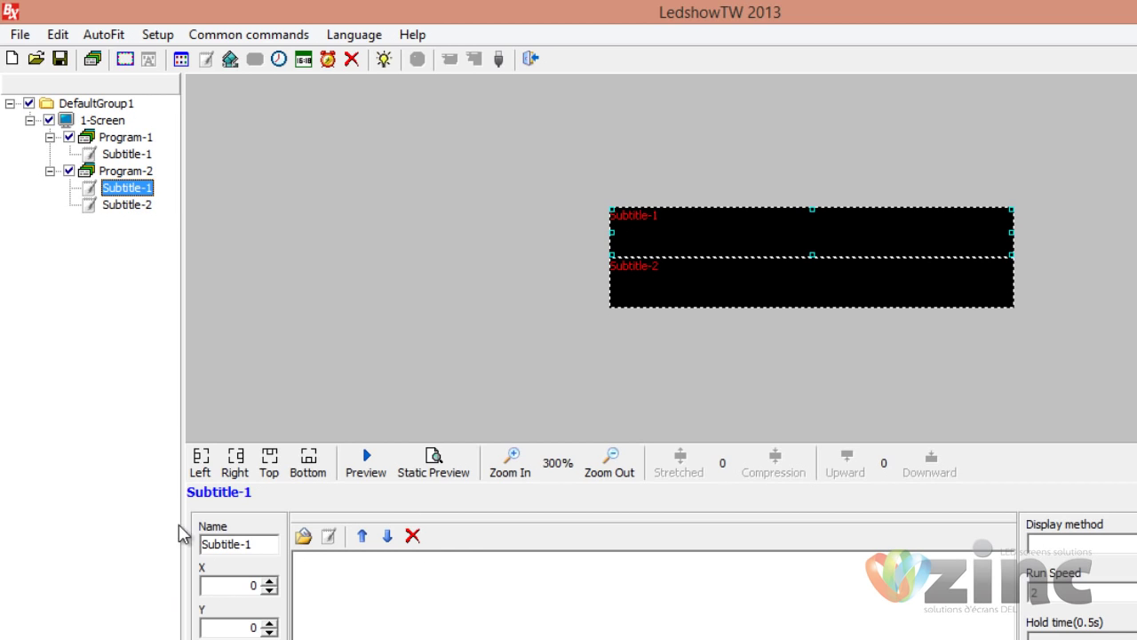
click(330, 535)
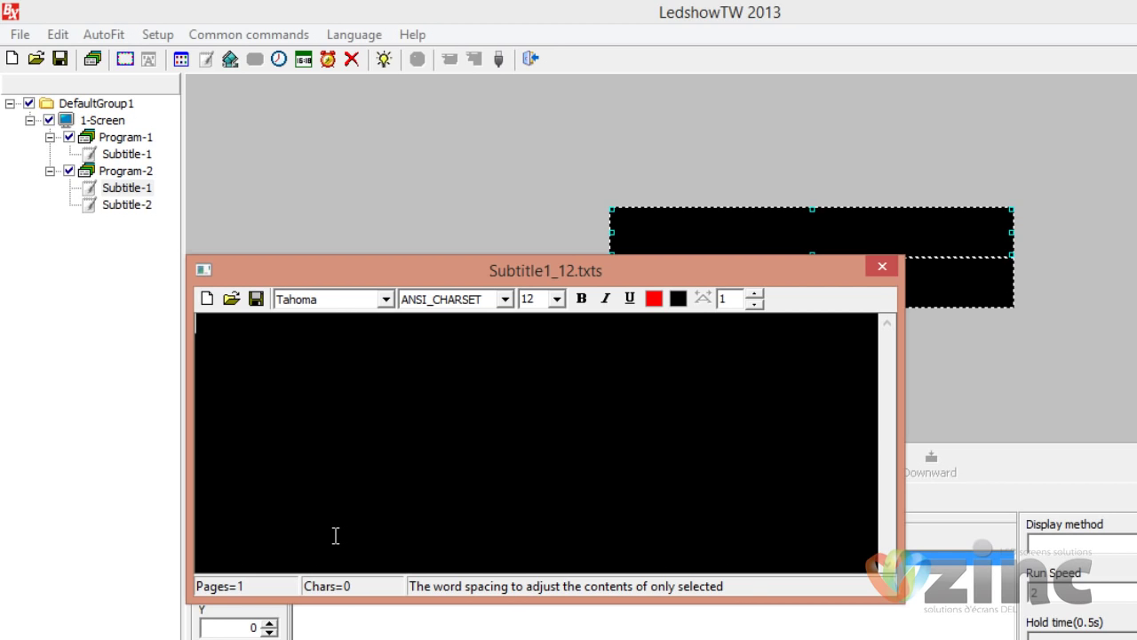
text(ZIN)
key(BackSpace)
text(C LED)
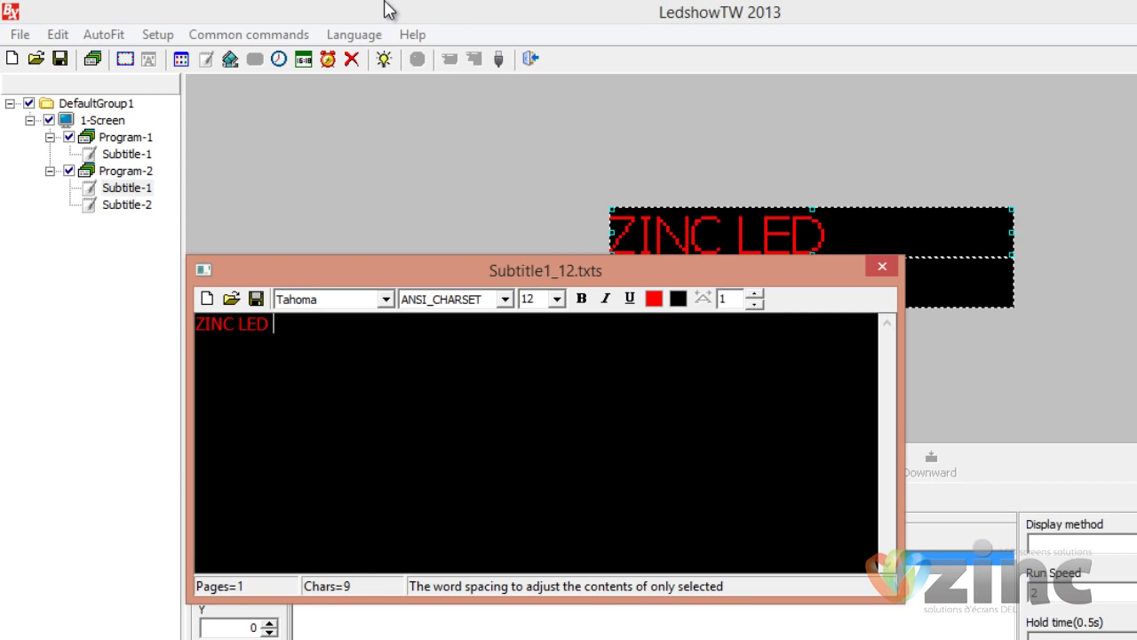
key(ctrl+a)
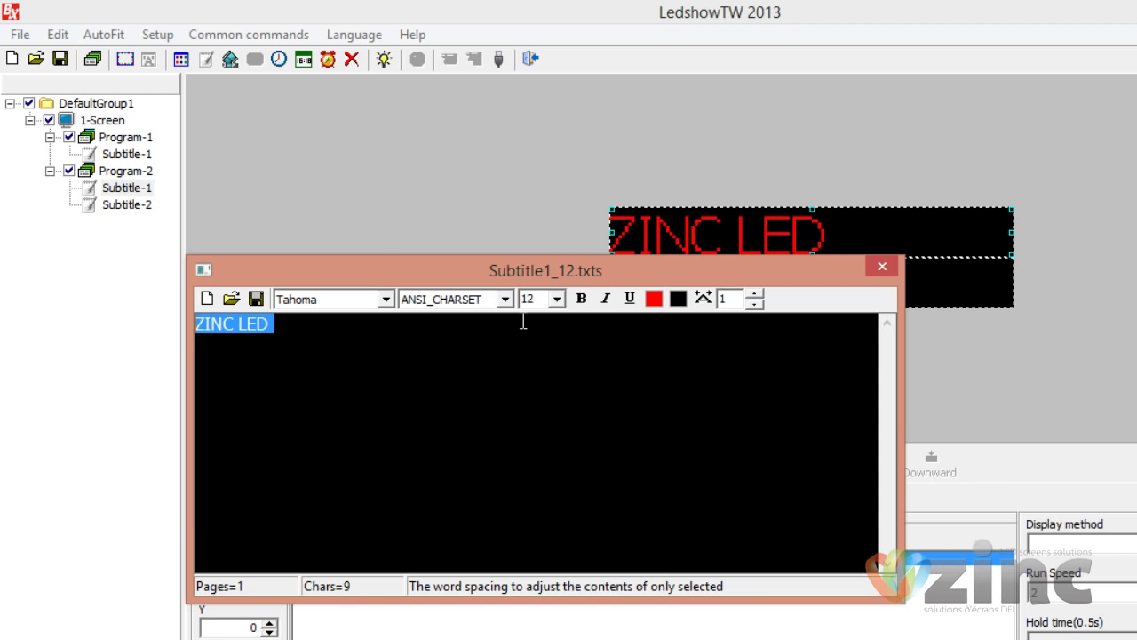
click(579, 304)
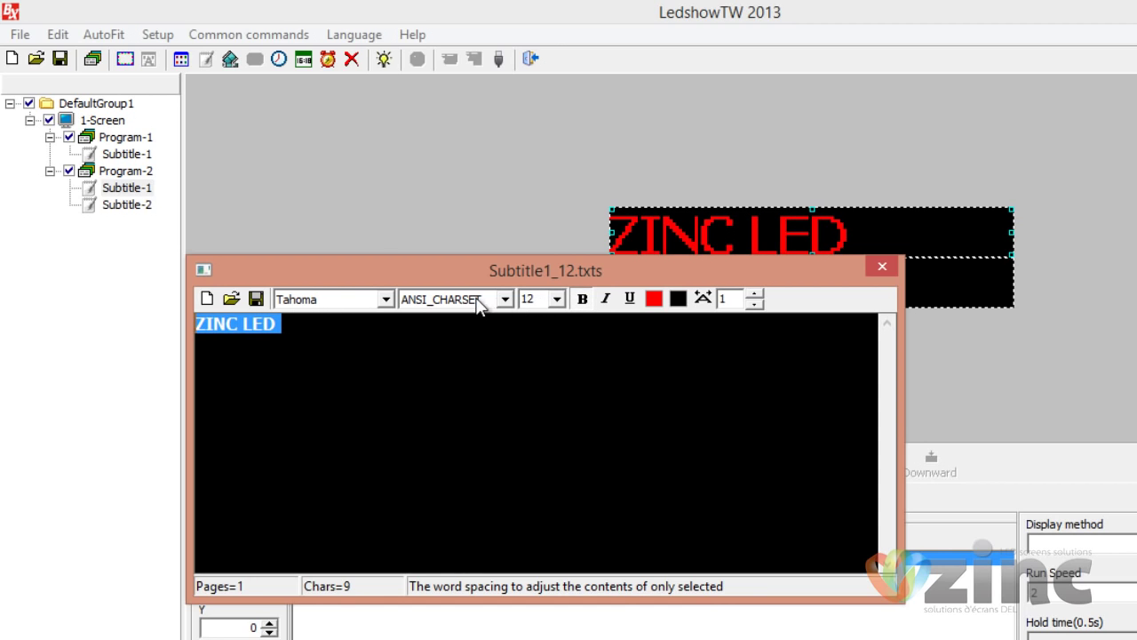
Step: Try indenting the ZINC LED text with leading spaces, and remove them again
key(Home)
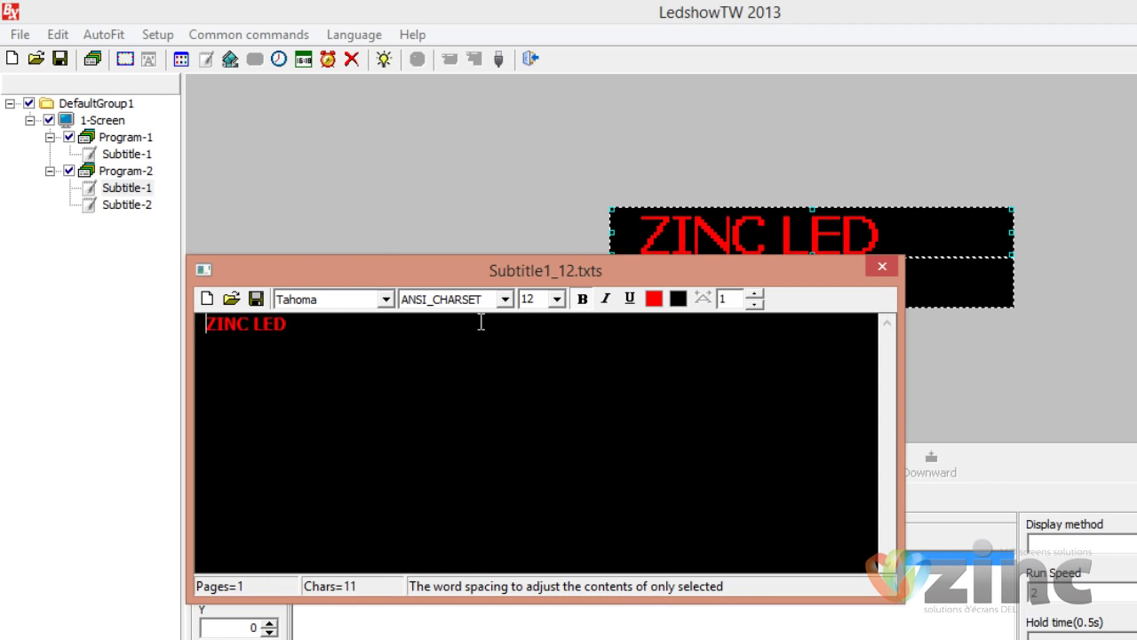
key(BackSpace)
key(BackSpace)
key(BackSpace)
key(BackSpace)
key(BackSpace)
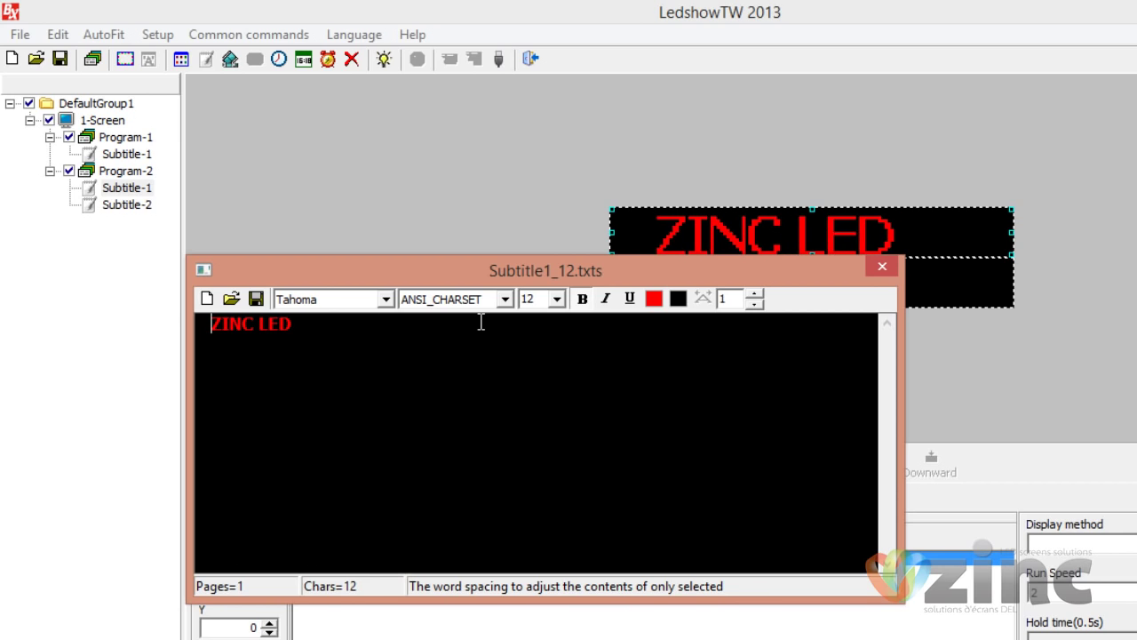
Step: Widen the letter spacing of the ZINC LED text so it fills Subtitle-1's full width
drag(416, 339, 101, 343)
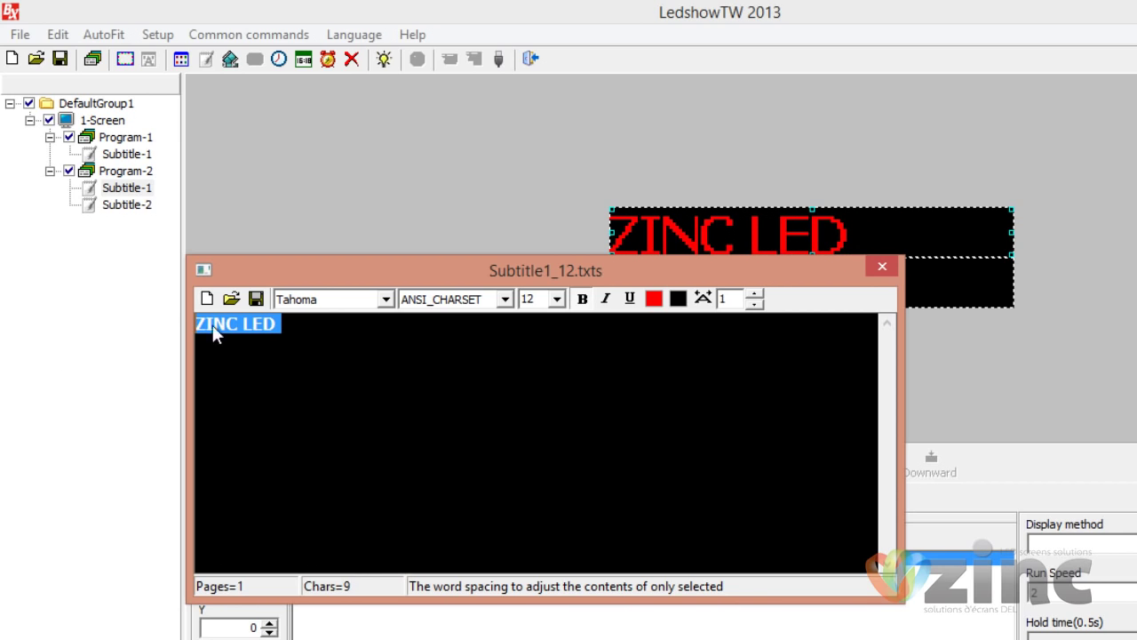
click(703, 297)
drag(716, 313, 767, 309)
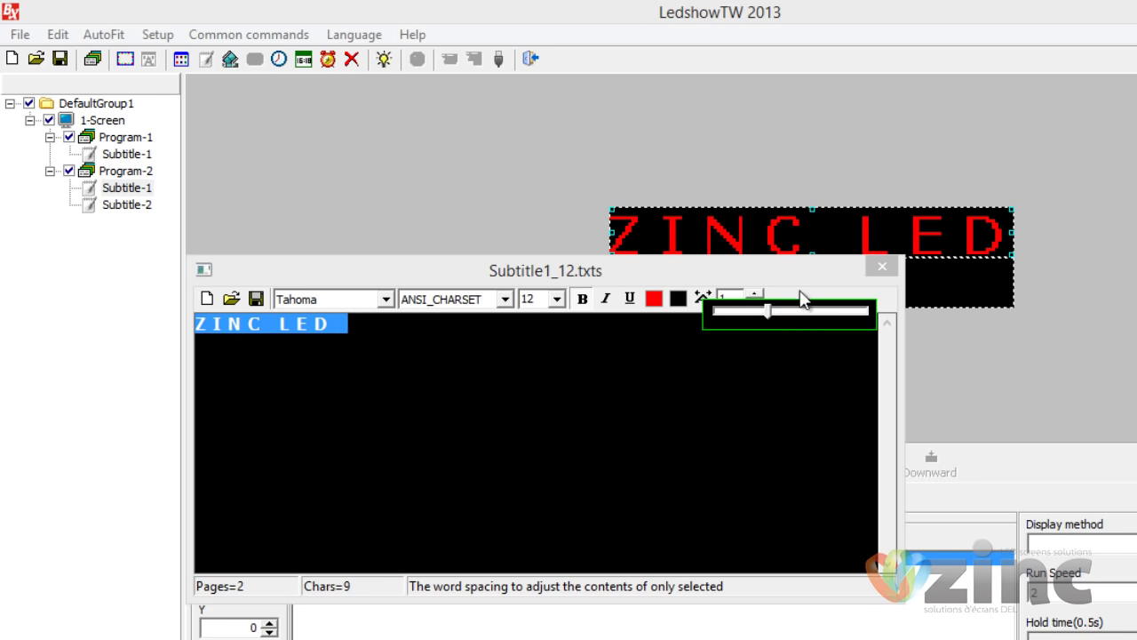
click(885, 269)
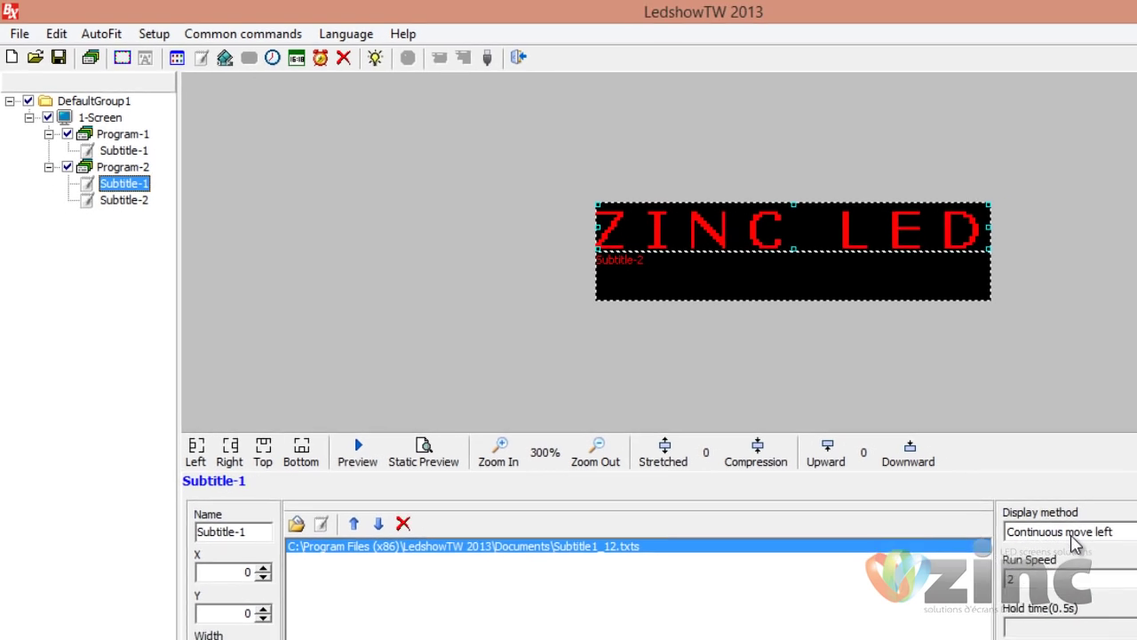
Step: Set the ZINC LED text's display method to Random with a hold time of 8
click(1097, 555)
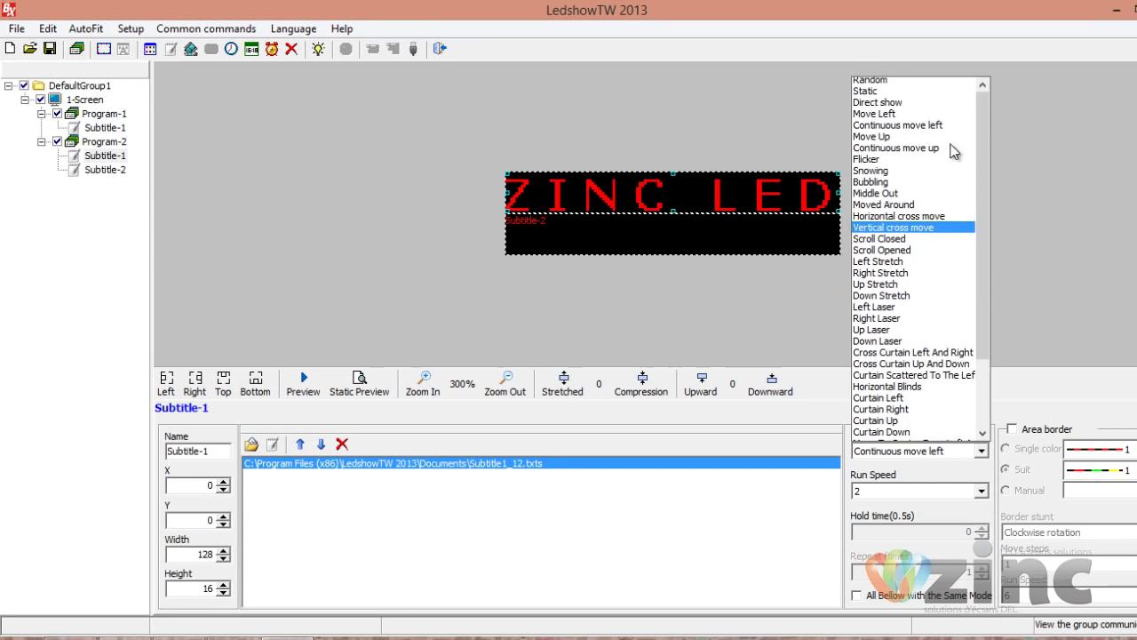
click(941, 89)
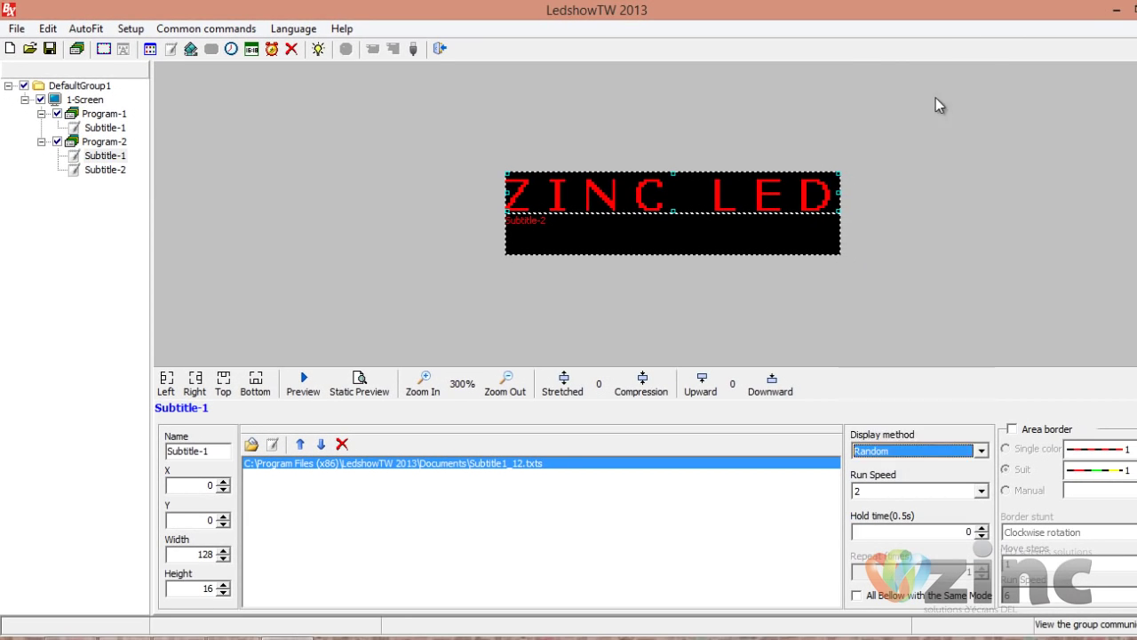
click(956, 530)
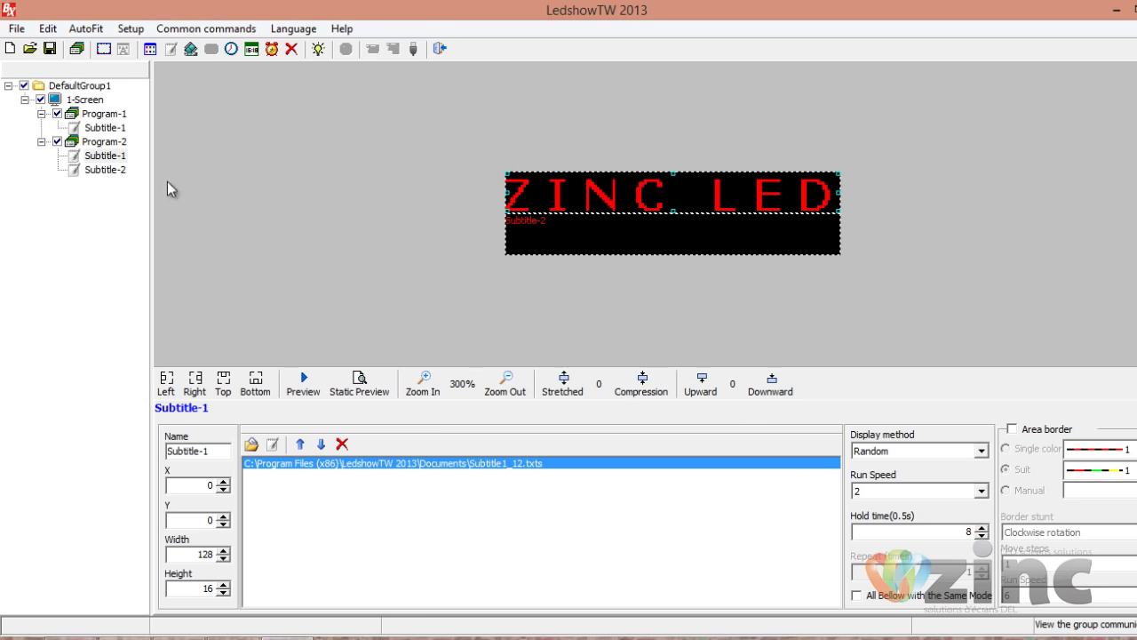
Step: Add a new text reading "SOLUTIONS" to Program-2's Subtitle-2
click(105, 170)
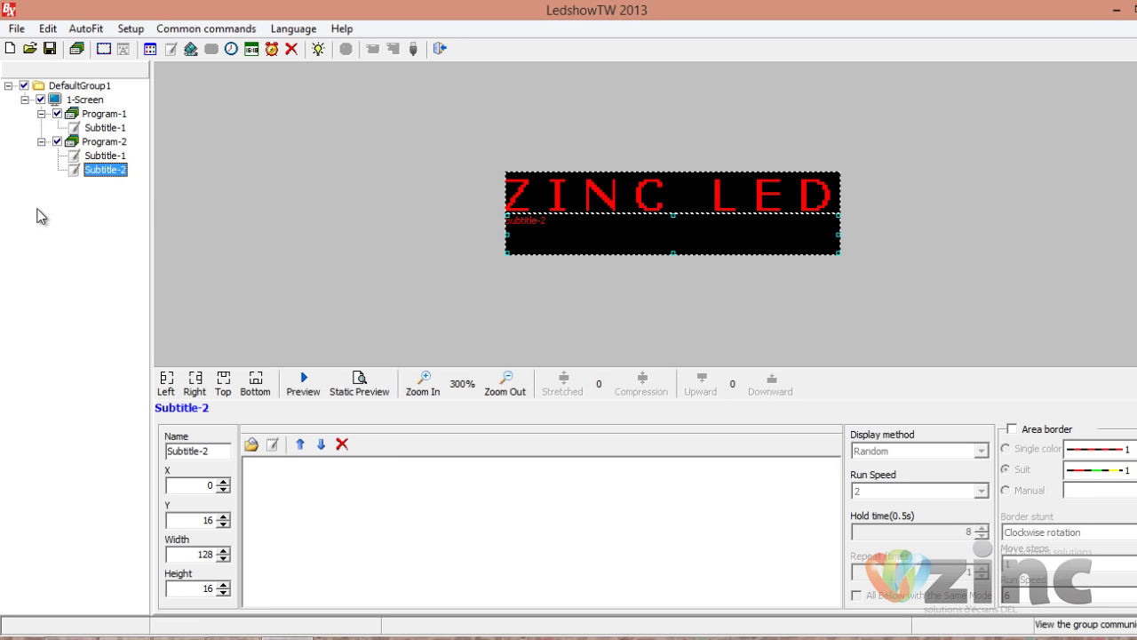
click(273, 445)
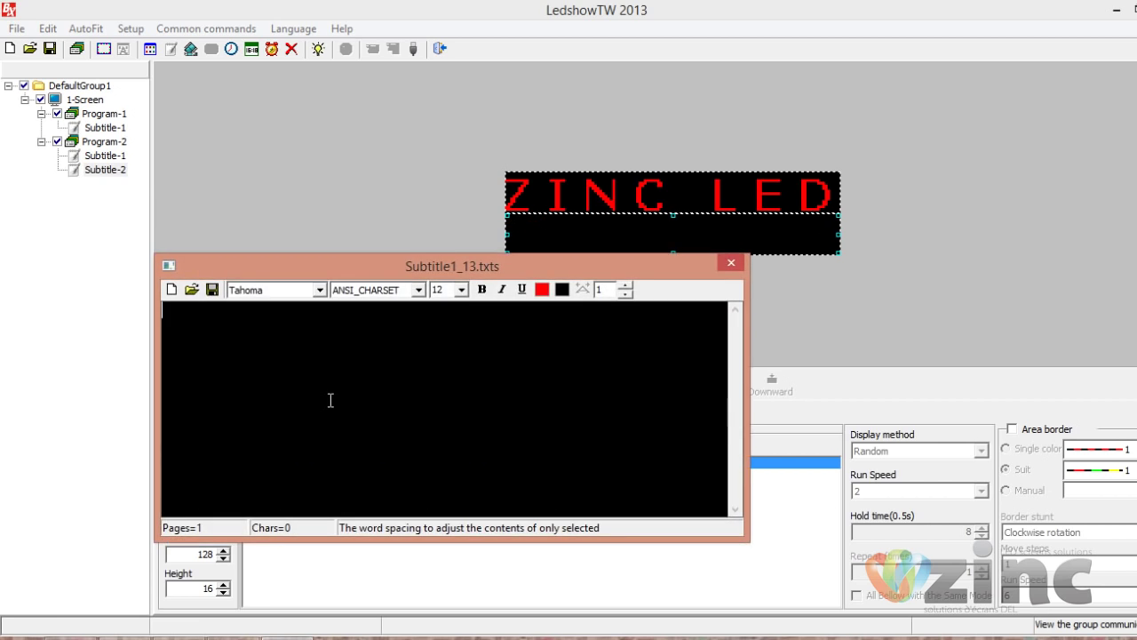
text(SOL)
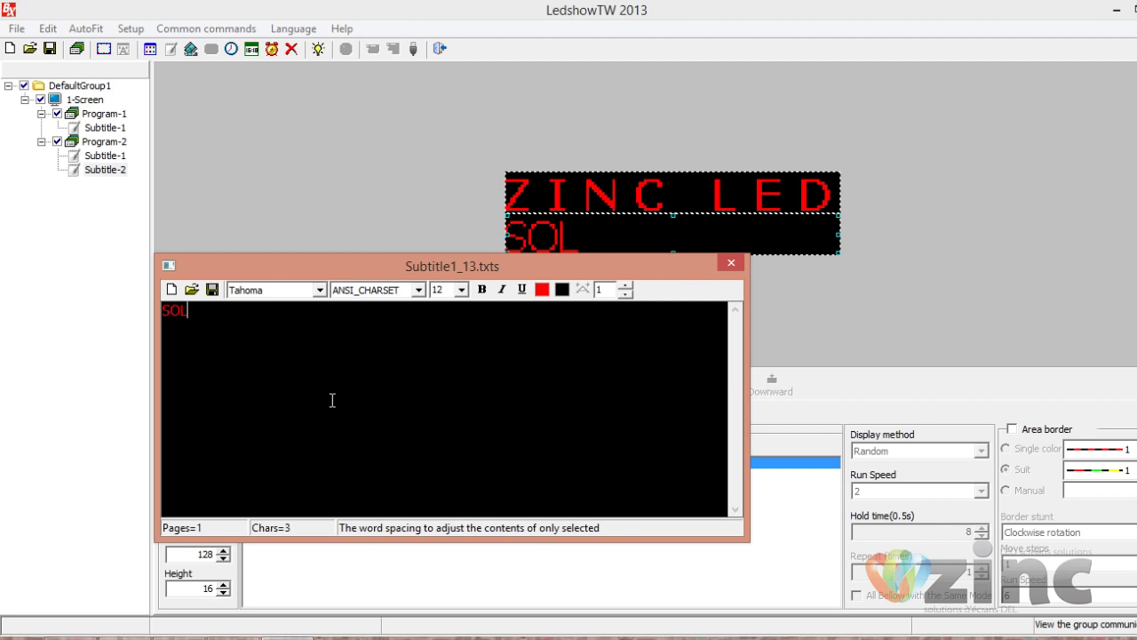
text(UTIONS)
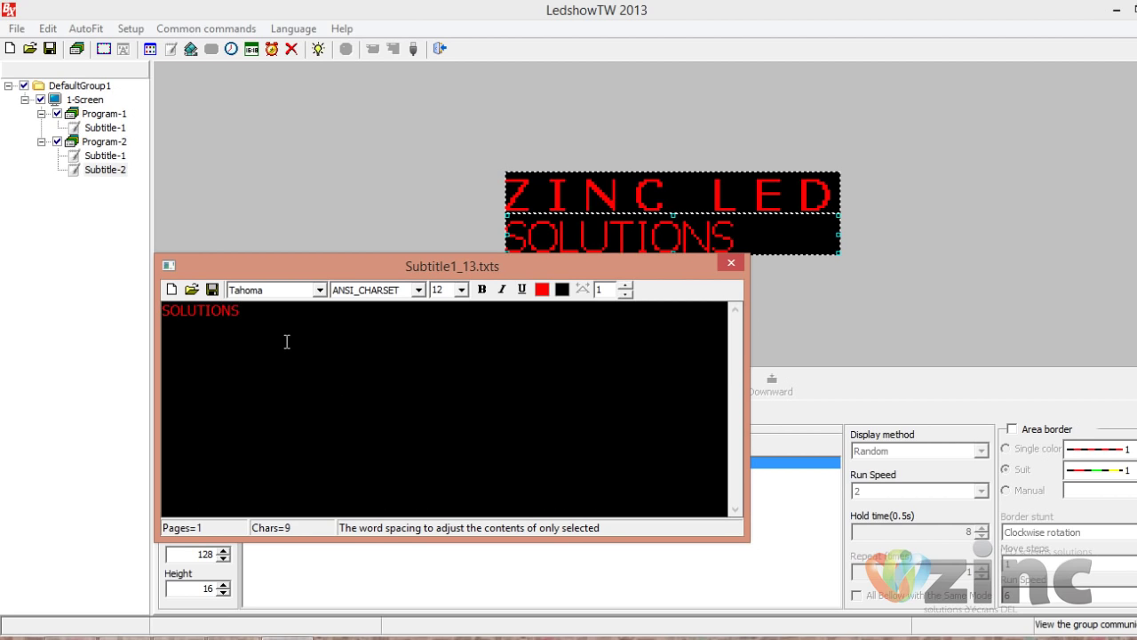
Step: Make the SOLUTIONS text bold and green, and indent it with four leading spaces
drag(198, 326, 68, 325)
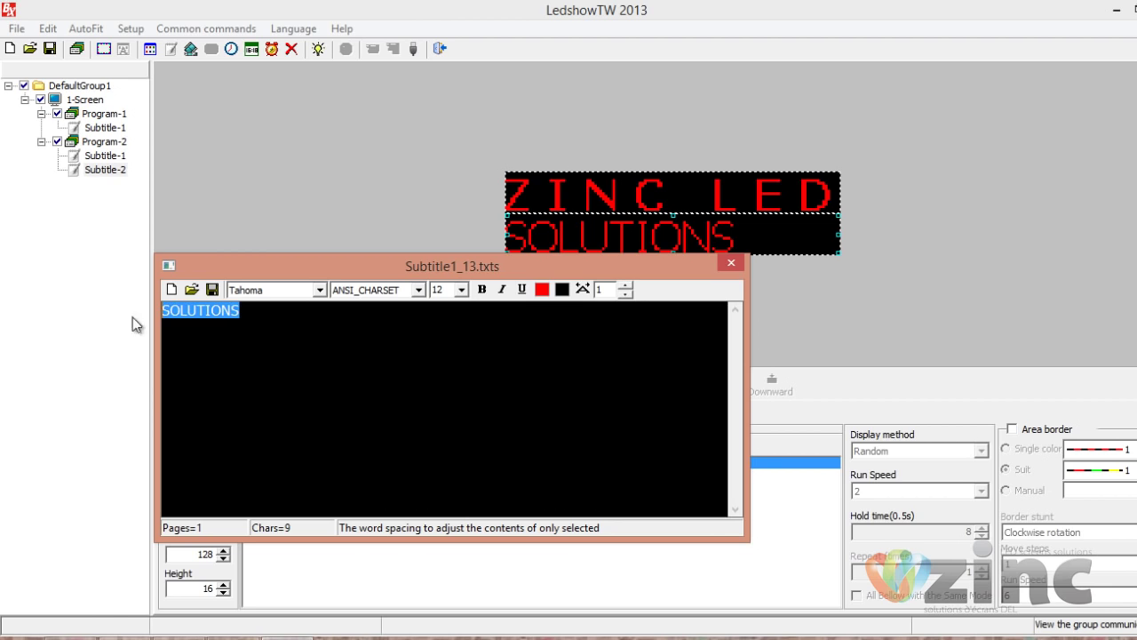
click(481, 289)
click(543, 289)
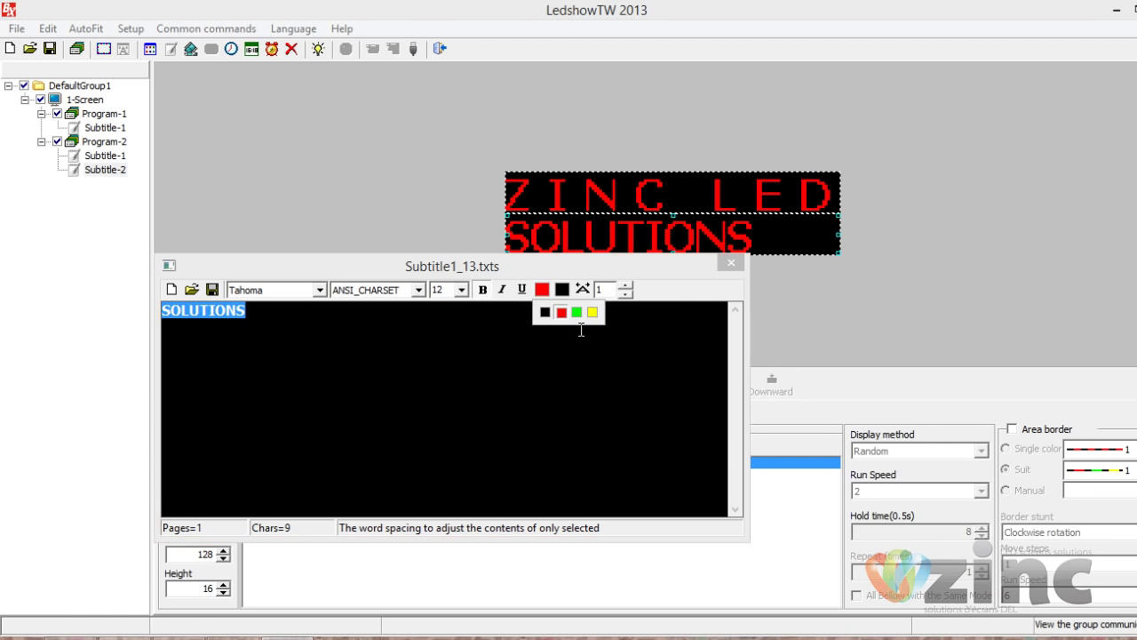
click(577, 312)
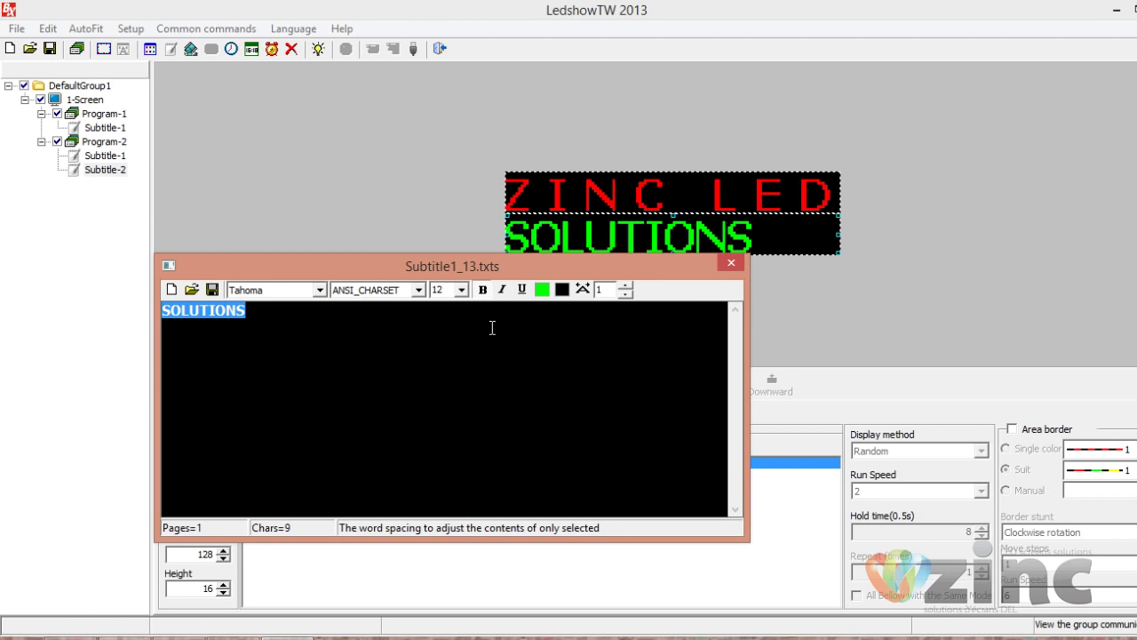
key(Home)
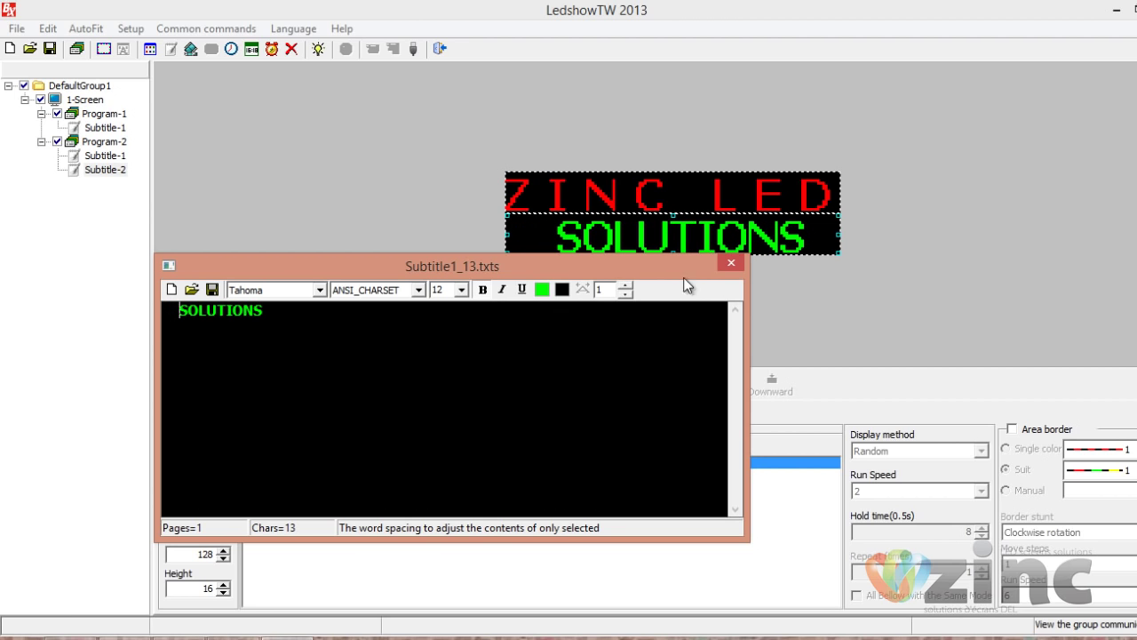
click(732, 263)
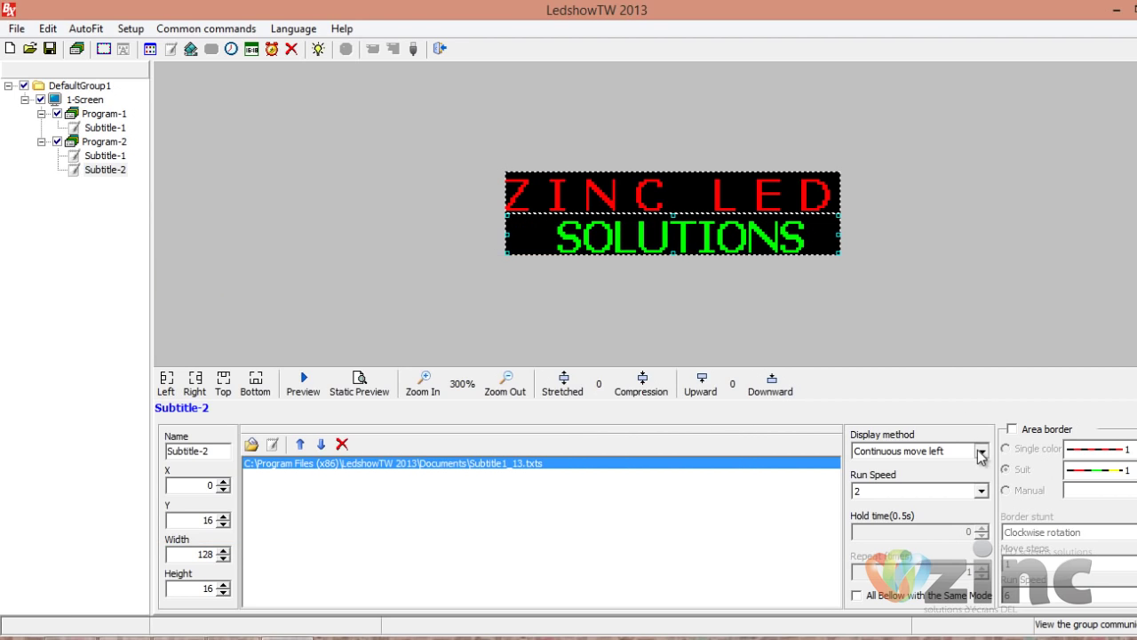
Step: Set the SOLUTIONS text's display method to Random with a hold time of 8
click(981, 450)
scroll(929, 214, up, 1)
click(906, 89)
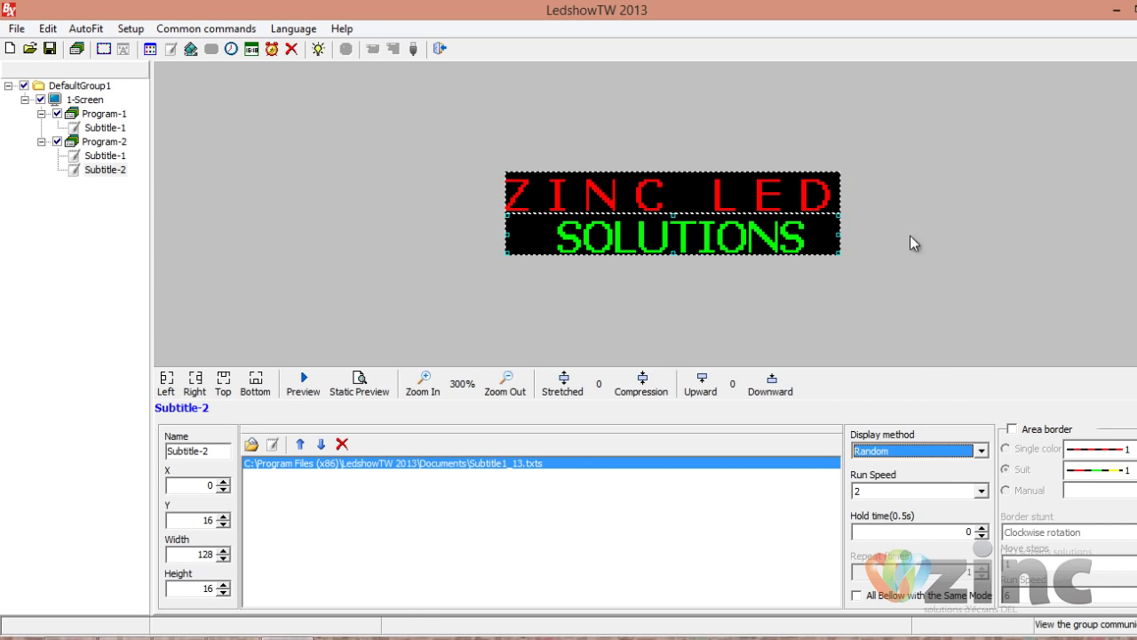
click(947, 532)
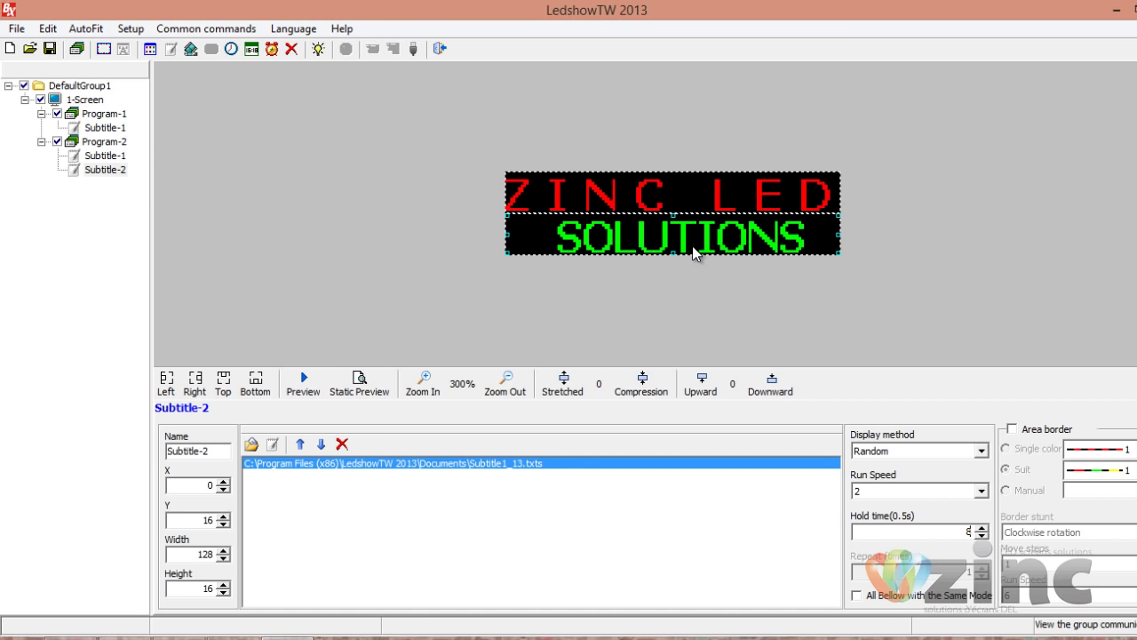
Step: Add a second text "HELLO" to Program-2's Subtitle-1, in bold and roughly centred with leading spaces
click(118, 161)
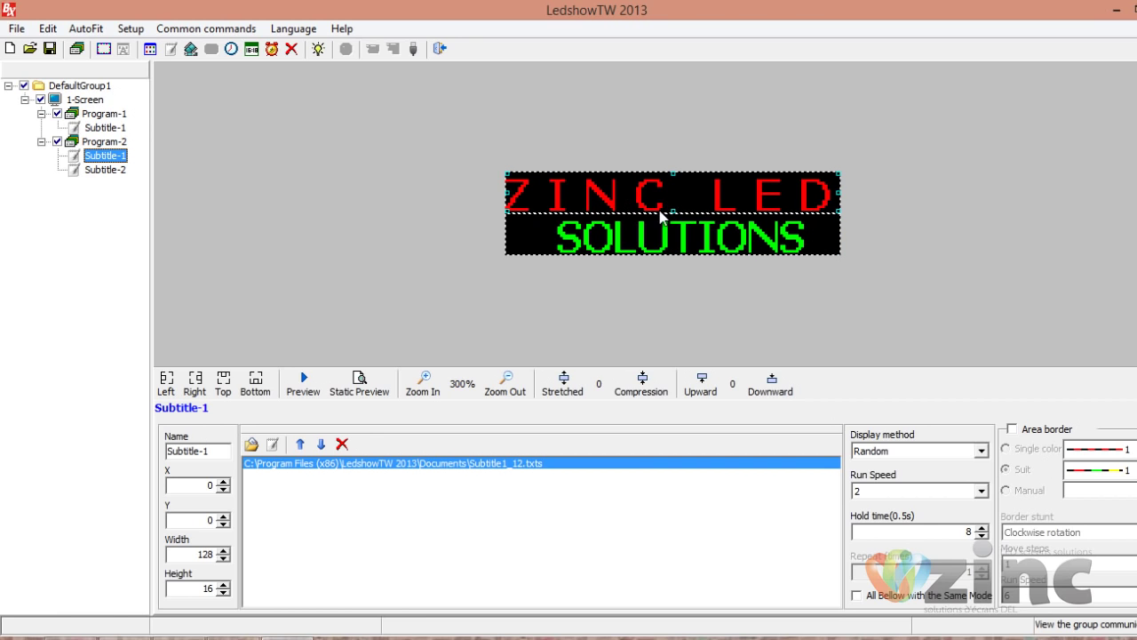
click(273, 445)
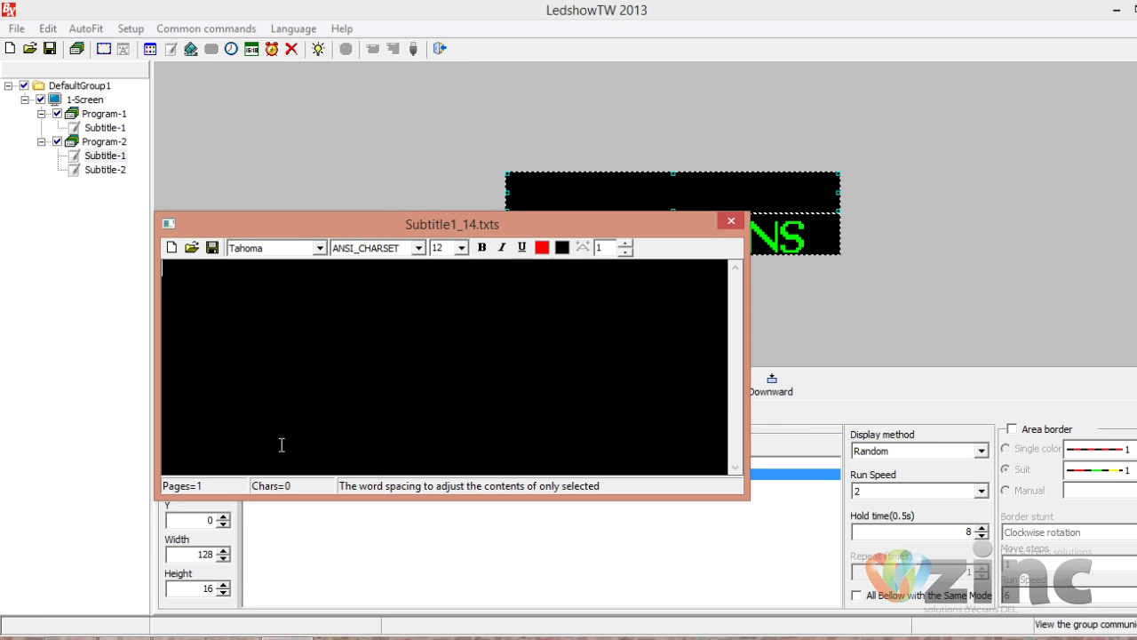
text(HELLO)
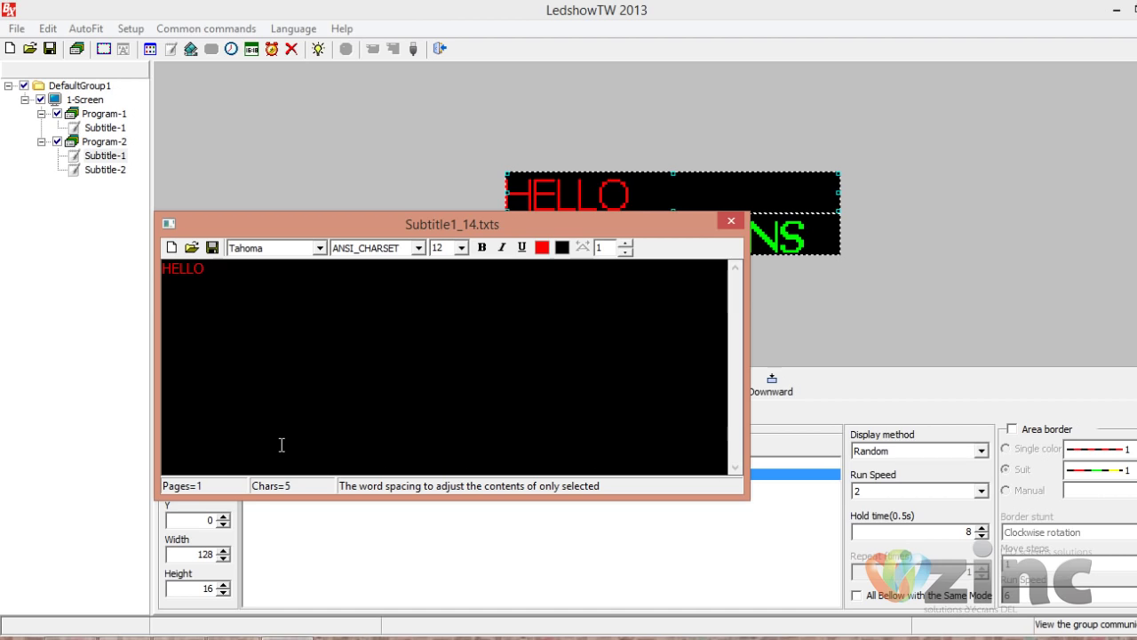
drag(163, 268, 272, 267)
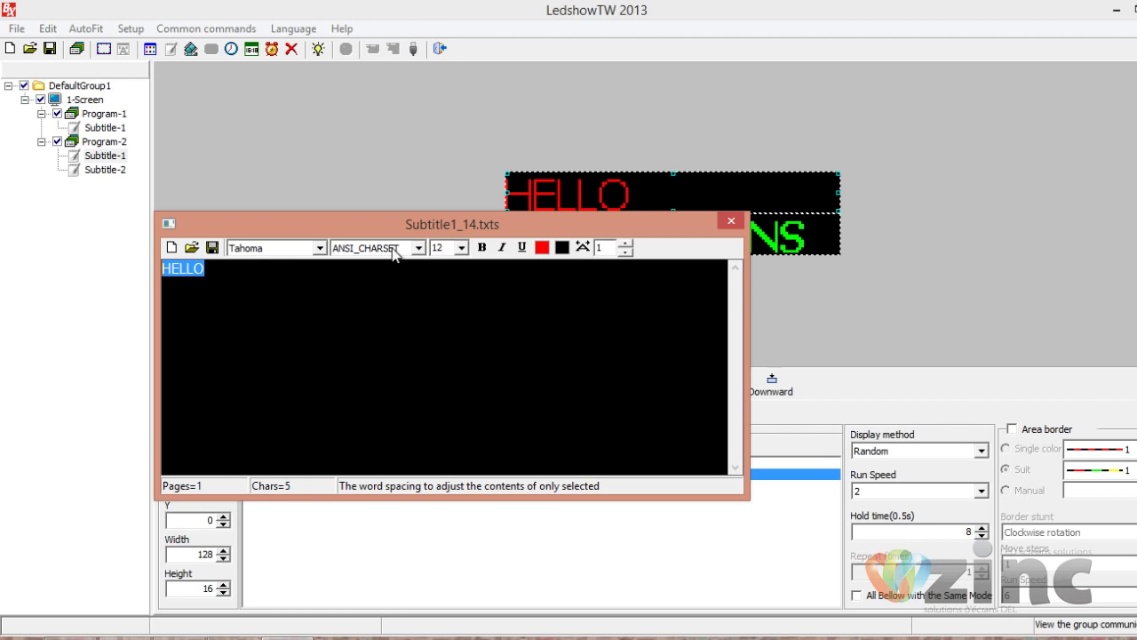
click(483, 247)
key(Home)
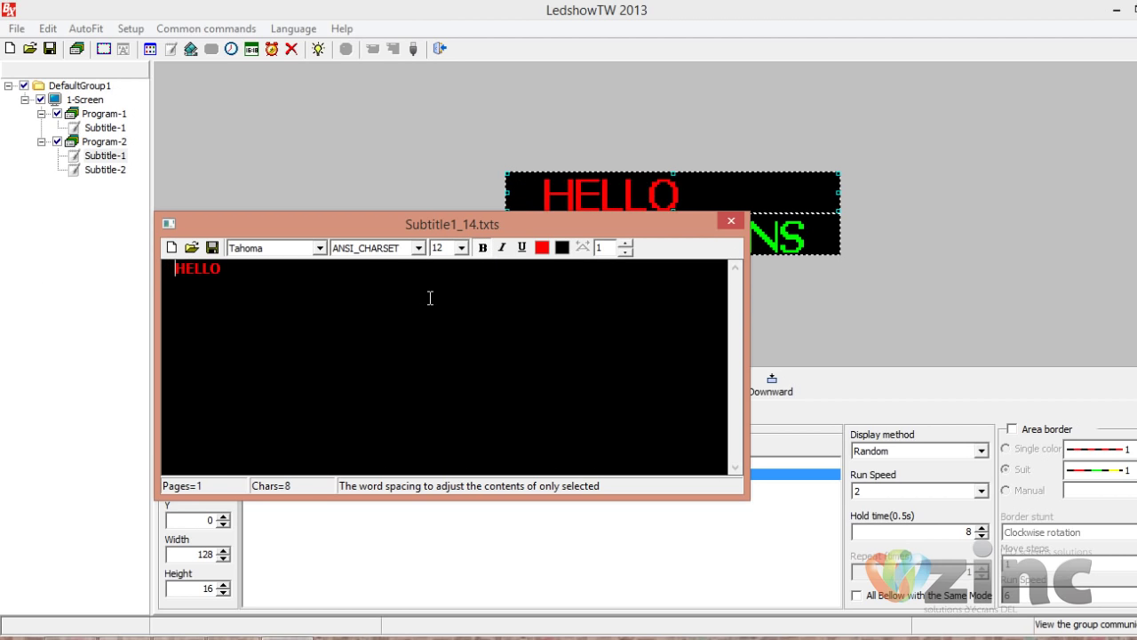
click(730, 220)
Step: Set the HELLO text's display method to Random with a hold time of 6
click(944, 451)
scroll(898, 267, up, 2)
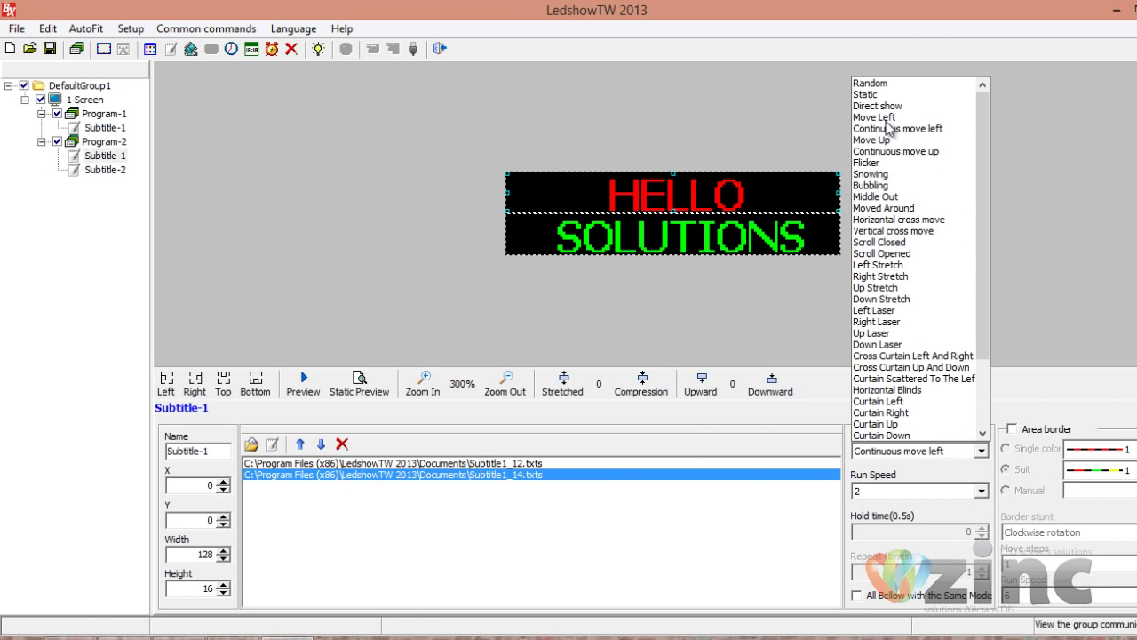
click(881, 84)
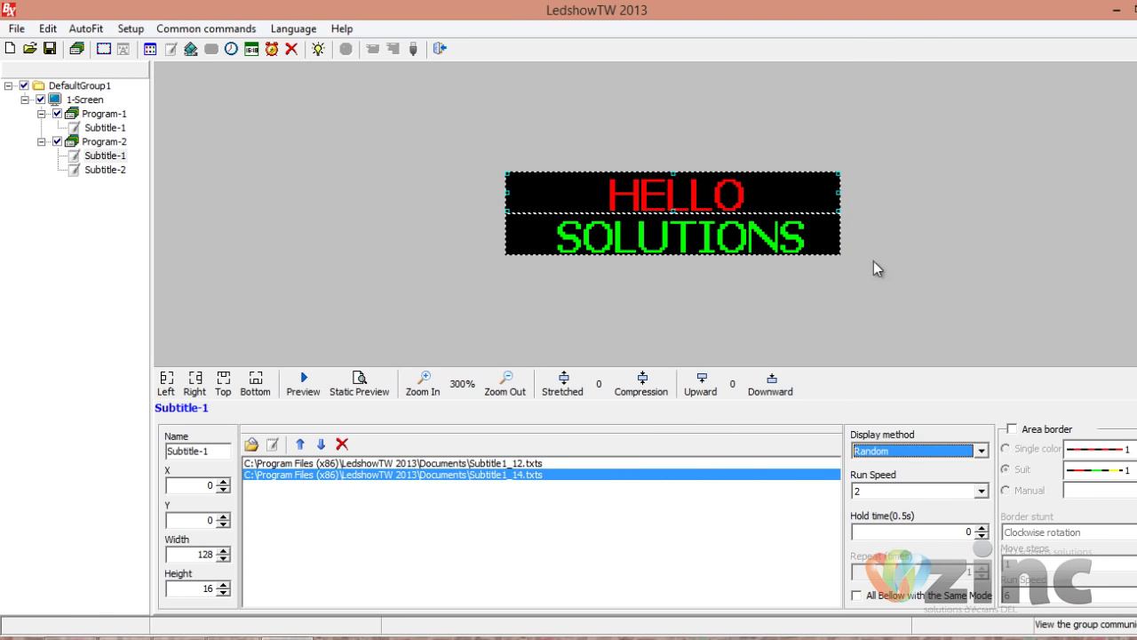
double_click(967, 532)
text(6)
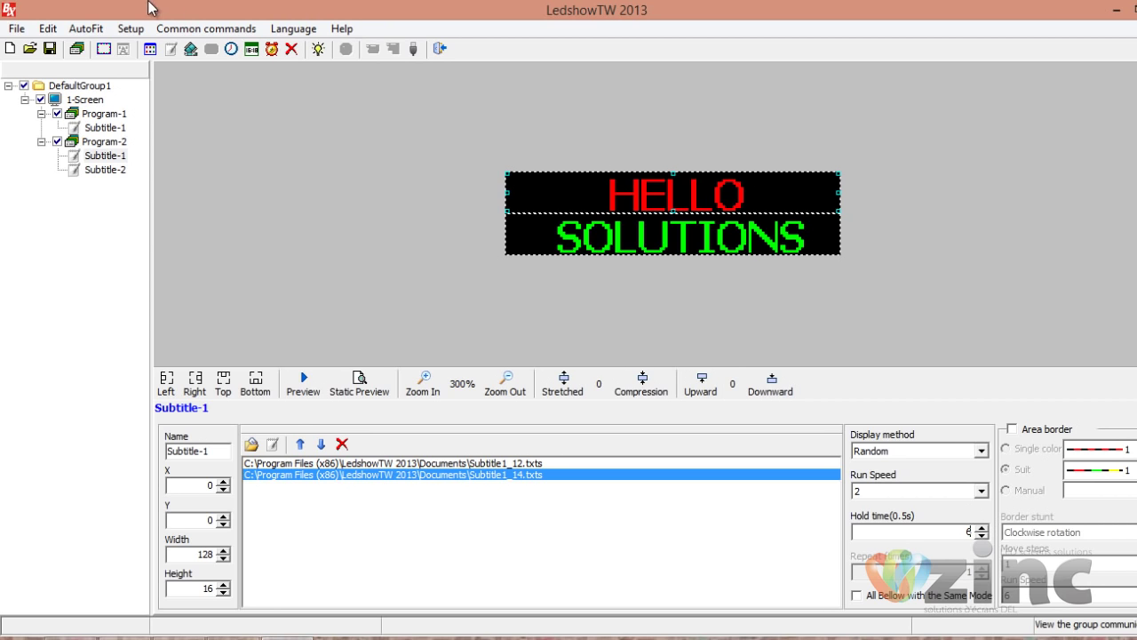
Step: Add a second text reading "HEY" to Program-2's Subtitle-2
click(103, 177)
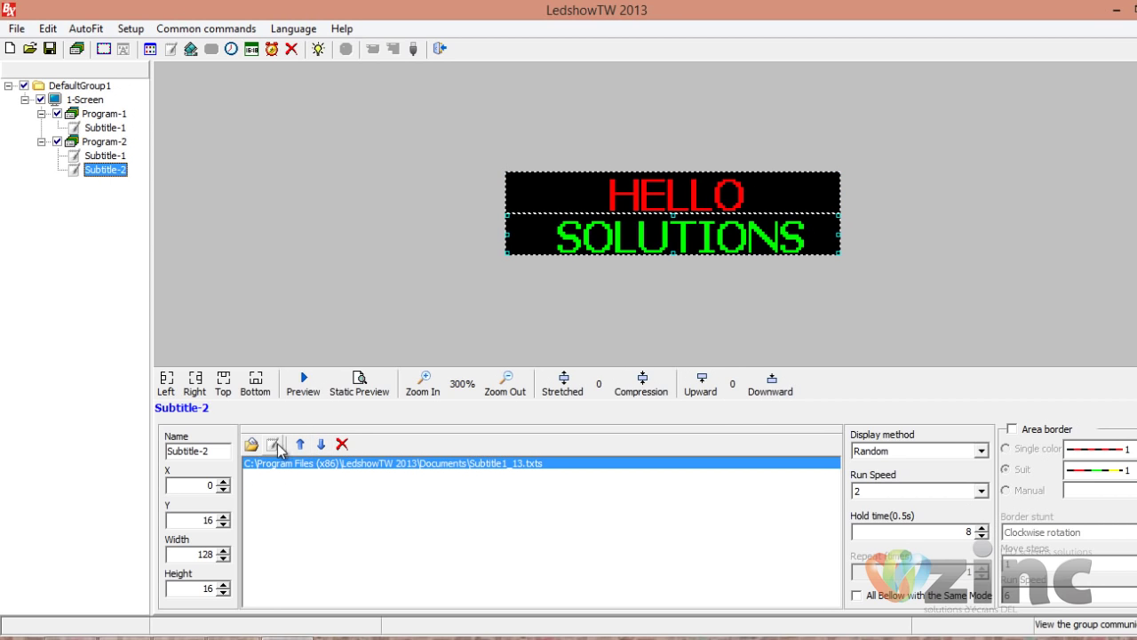
click(272, 444)
text(HEY)
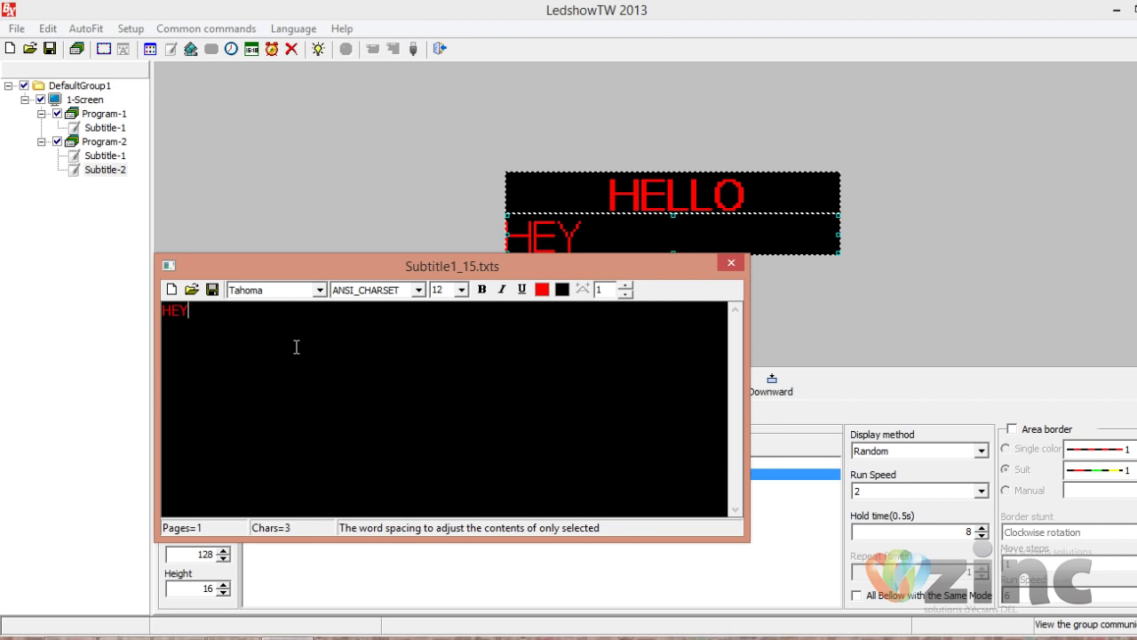
Step: Make the HEY text bold and green, and roughly centre it with nine leading spaces
drag(296, 347, 88, 350)
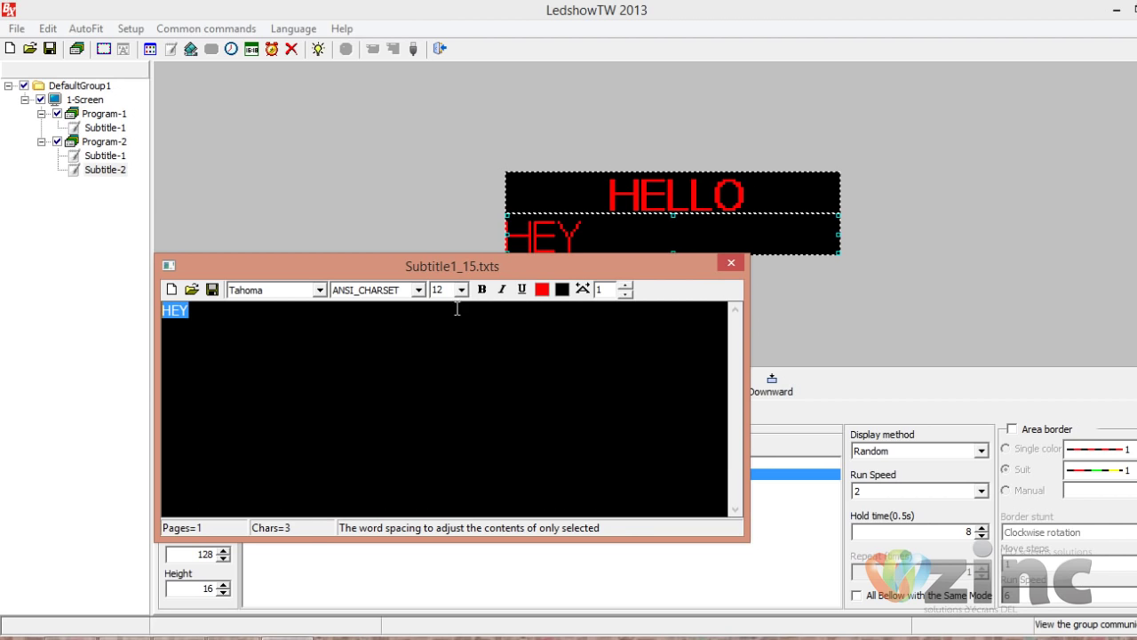
click(482, 288)
click(543, 289)
click(574, 311)
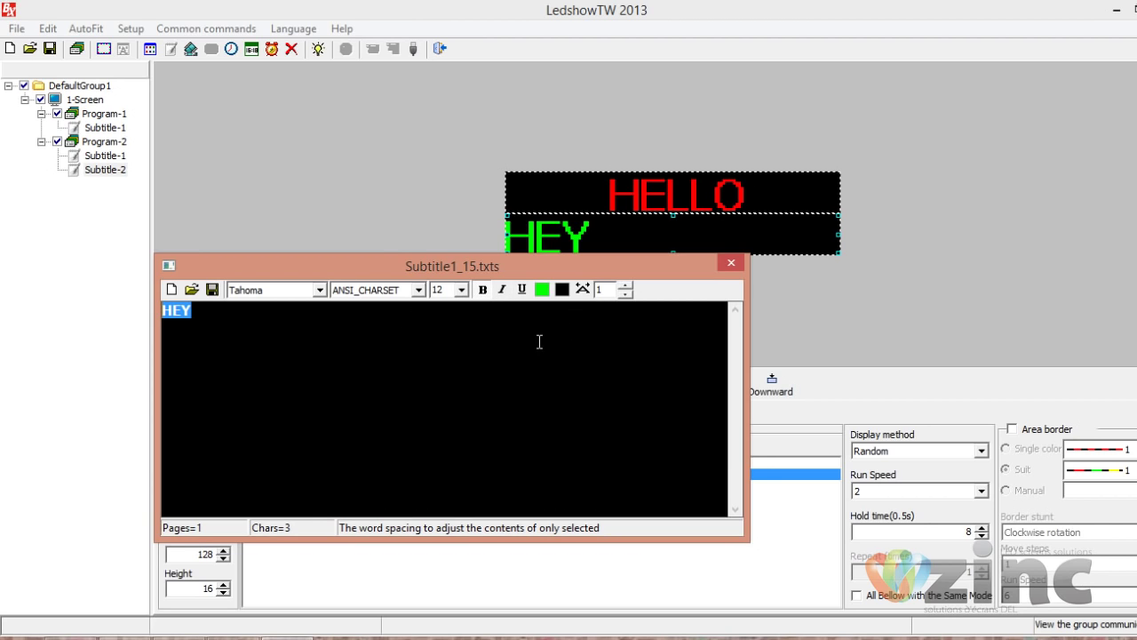
key(Home)
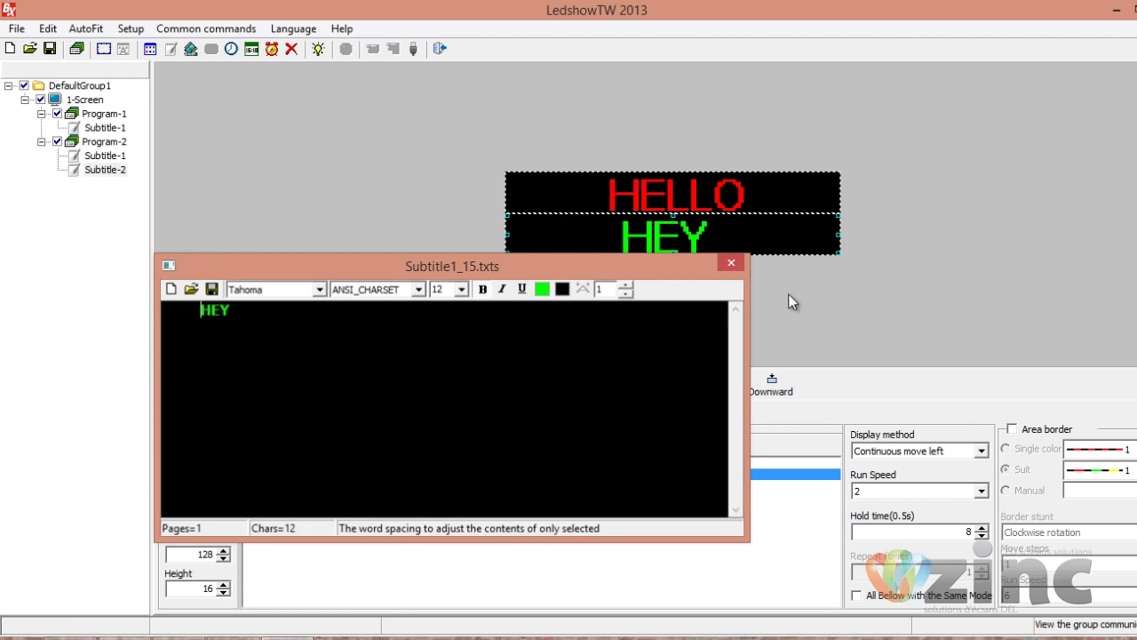
click(731, 262)
Step: Set the HEY text's display method to Random and edit its hold time
click(981, 451)
click(909, 85)
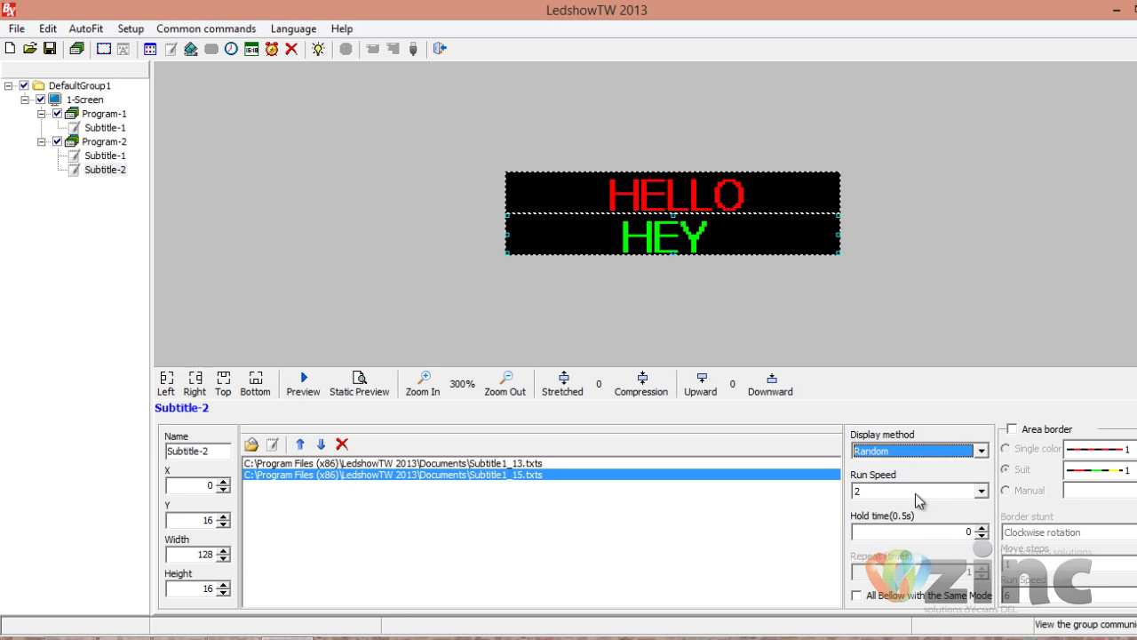
double_click(968, 532)
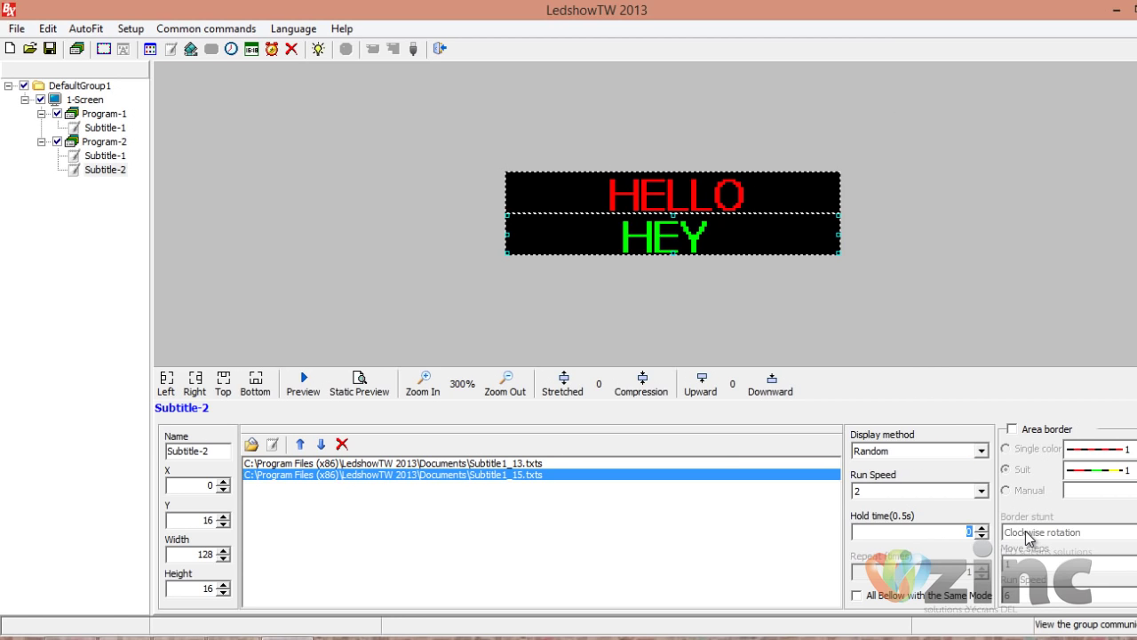
Step: Return to Program-2's Subtitle-1 and play the dynamic preview of the screen
click(91, 157)
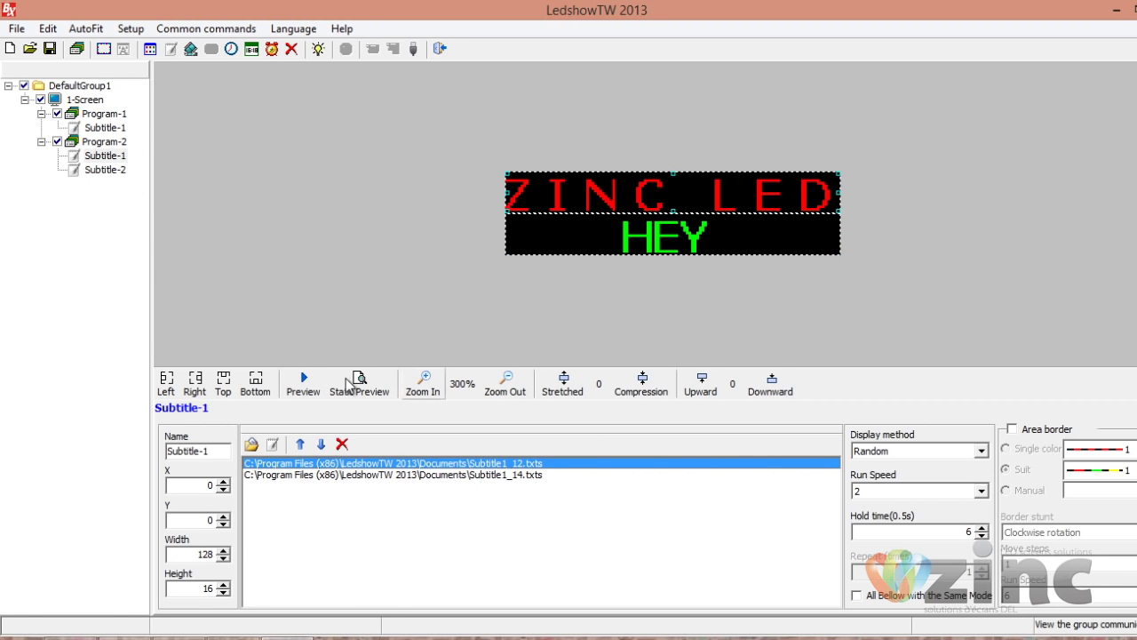
click(356, 354)
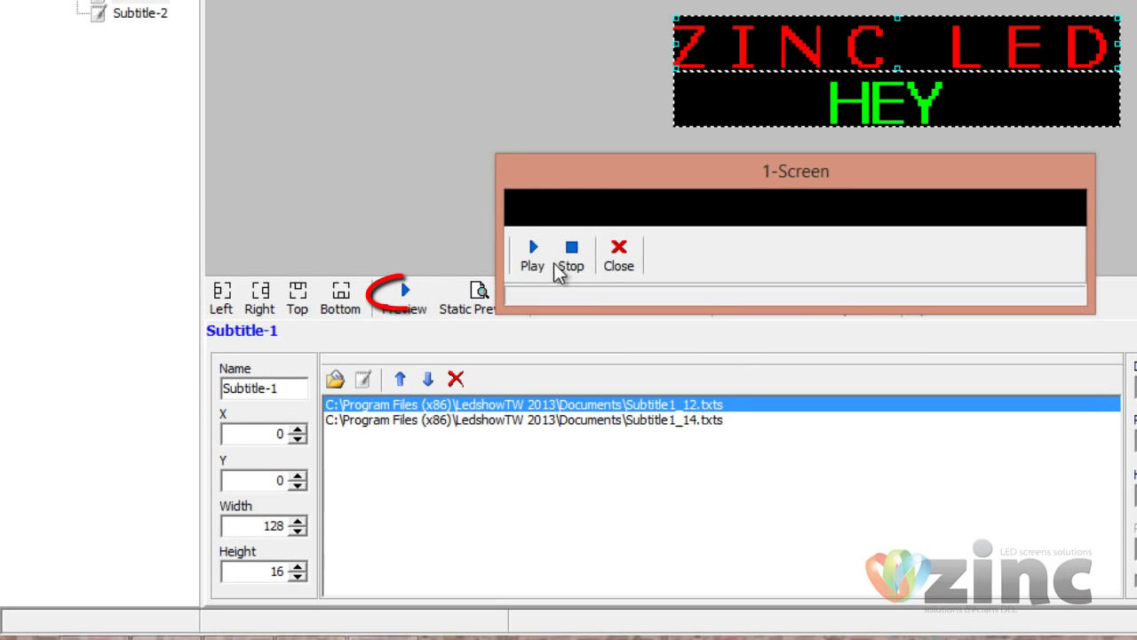
click(539, 258)
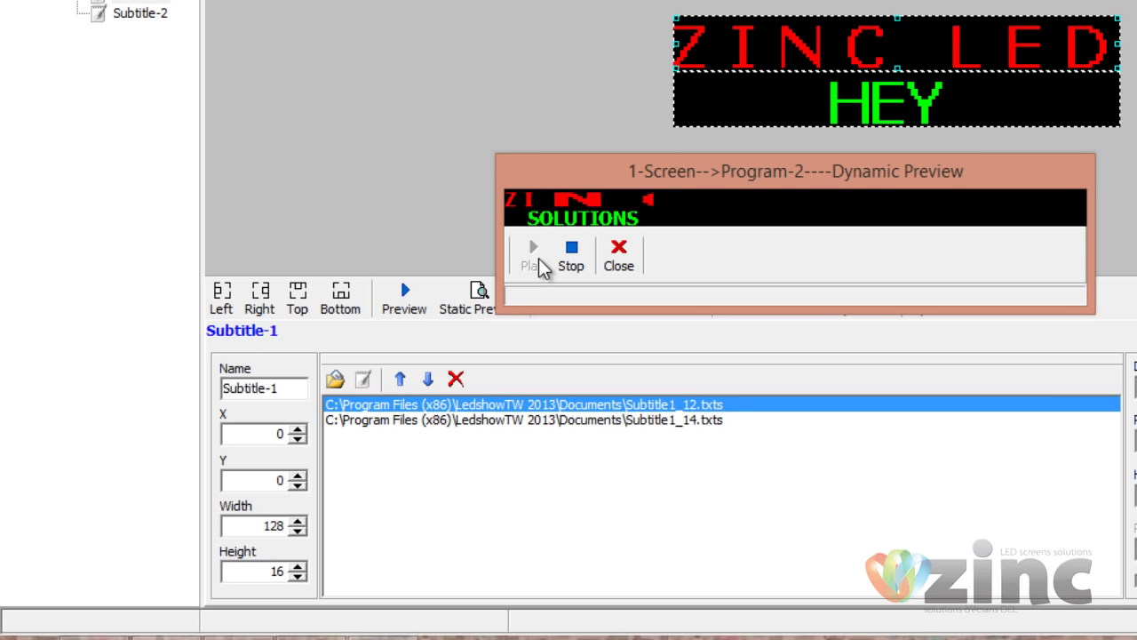
Step: Close the dynamic preview and save a screen timer that turns the display on at 7:00 and off at 20:00
click(615, 258)
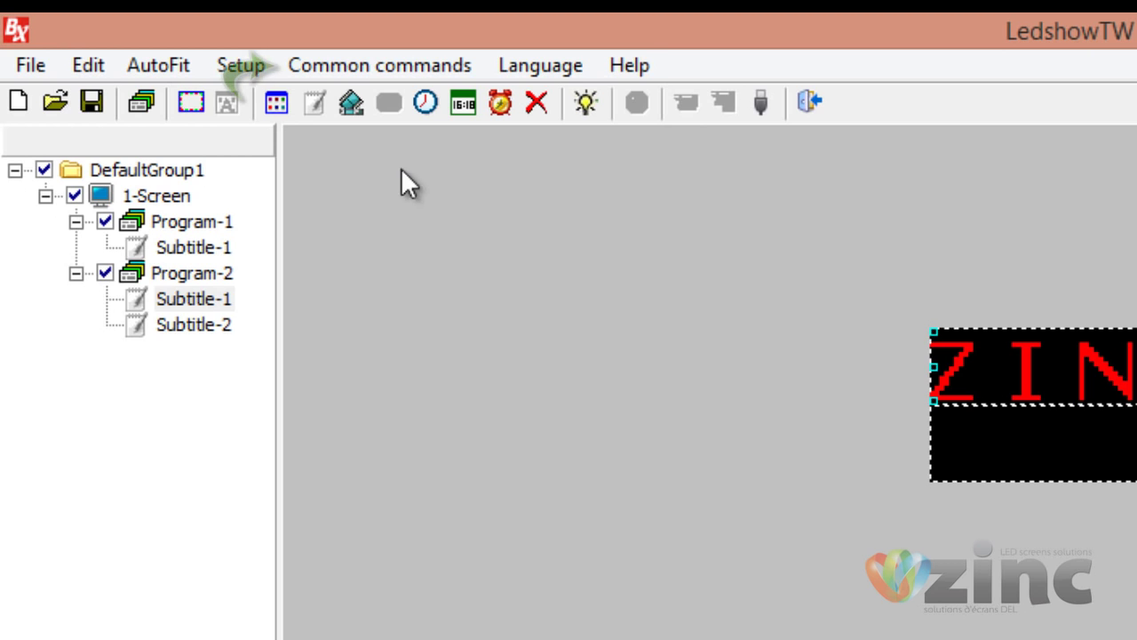
click(397, 69)
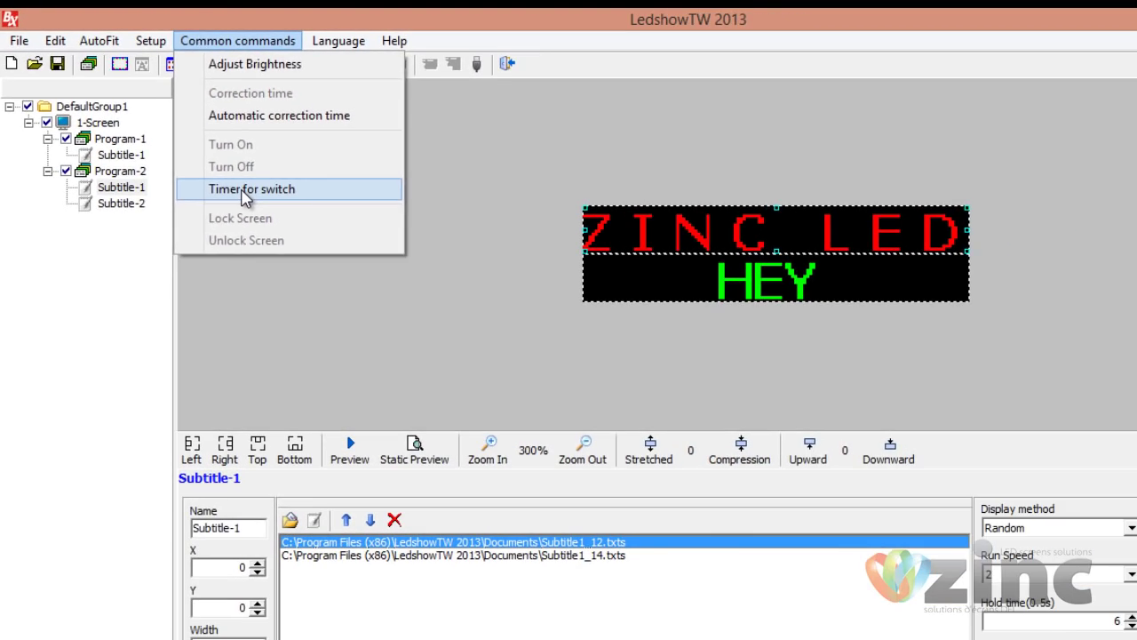
click(401, 301)
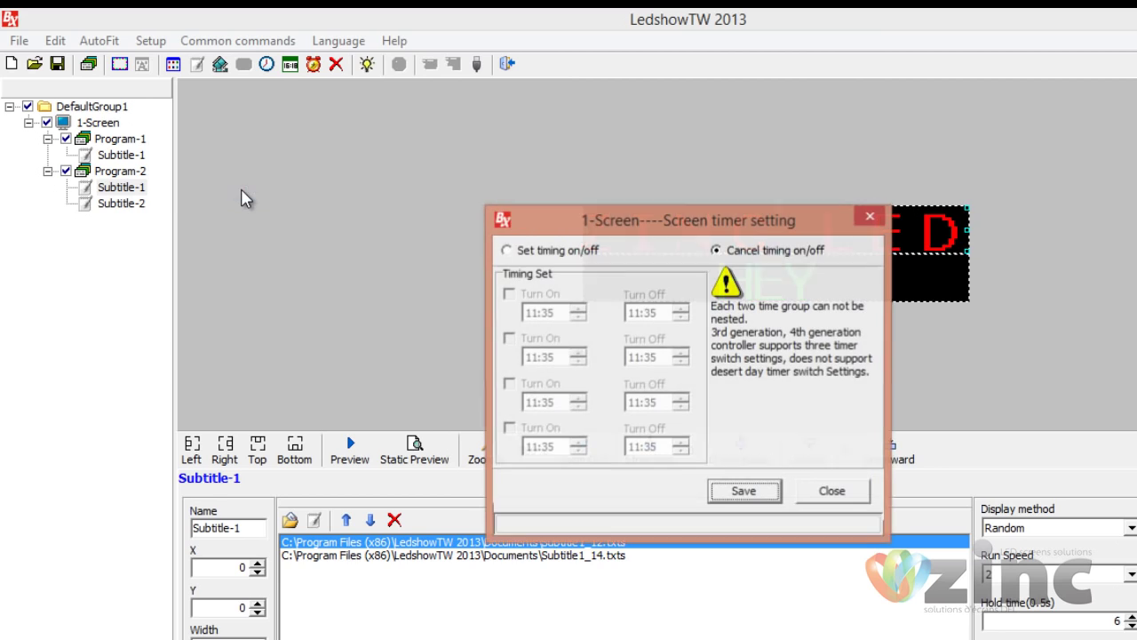
click(504, 252)
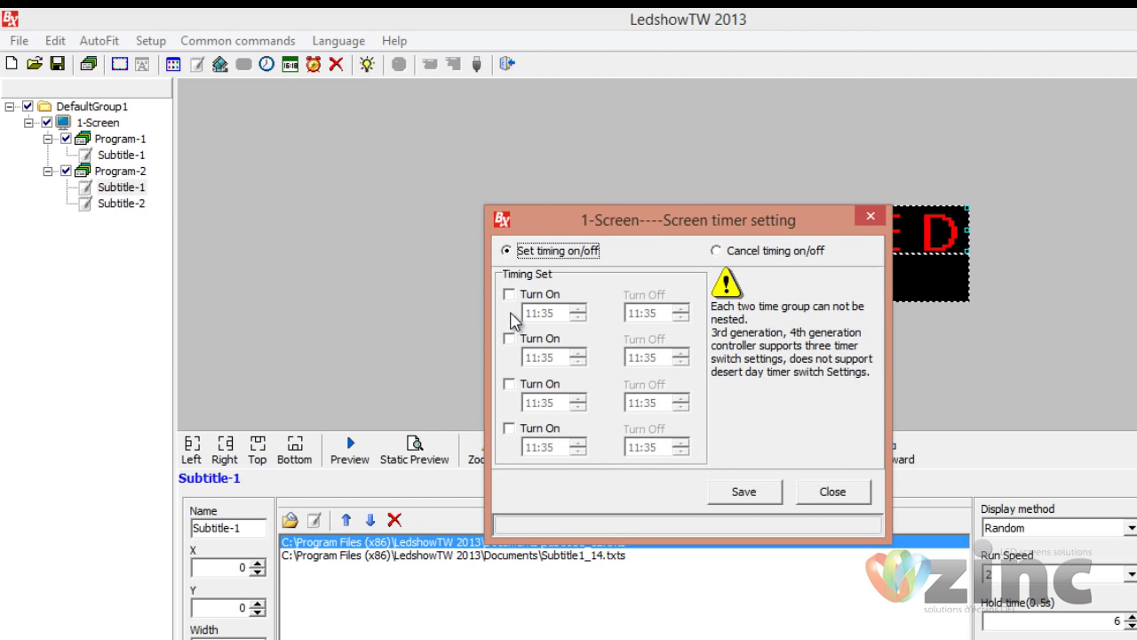
click(509, 294)
click(534, 314)
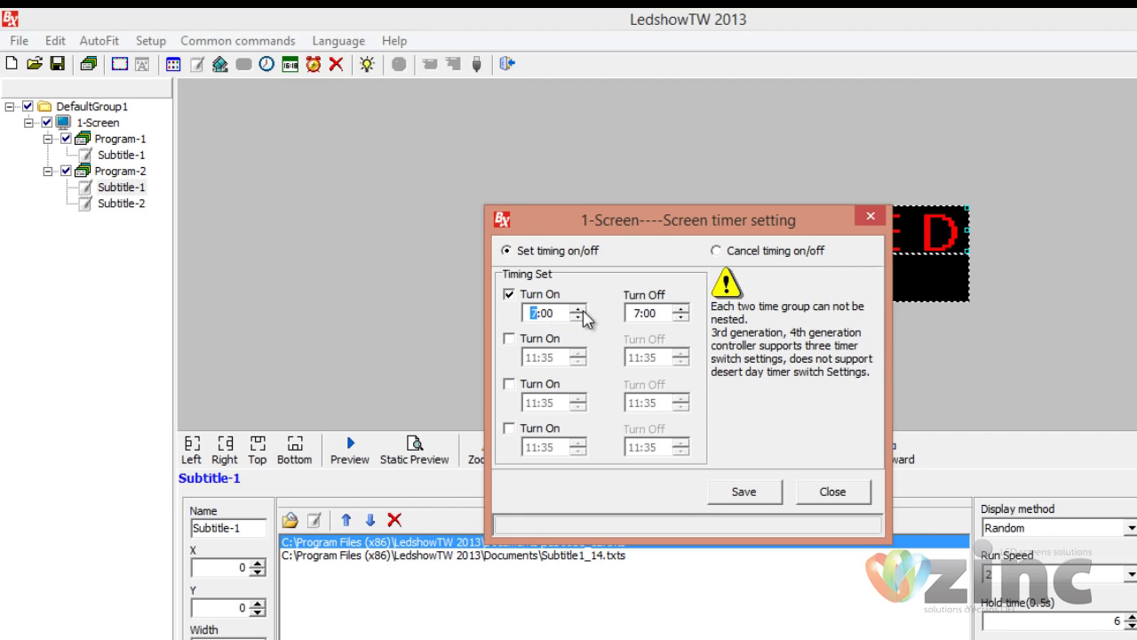
click(639, 312)
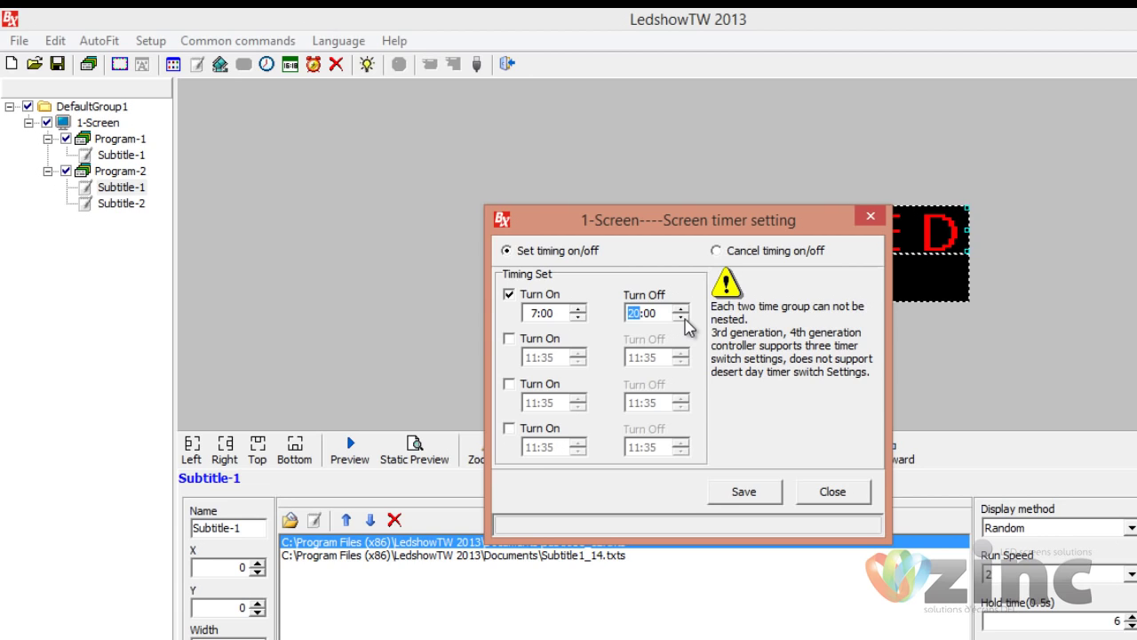
click(753, 497)
click(844, 498)
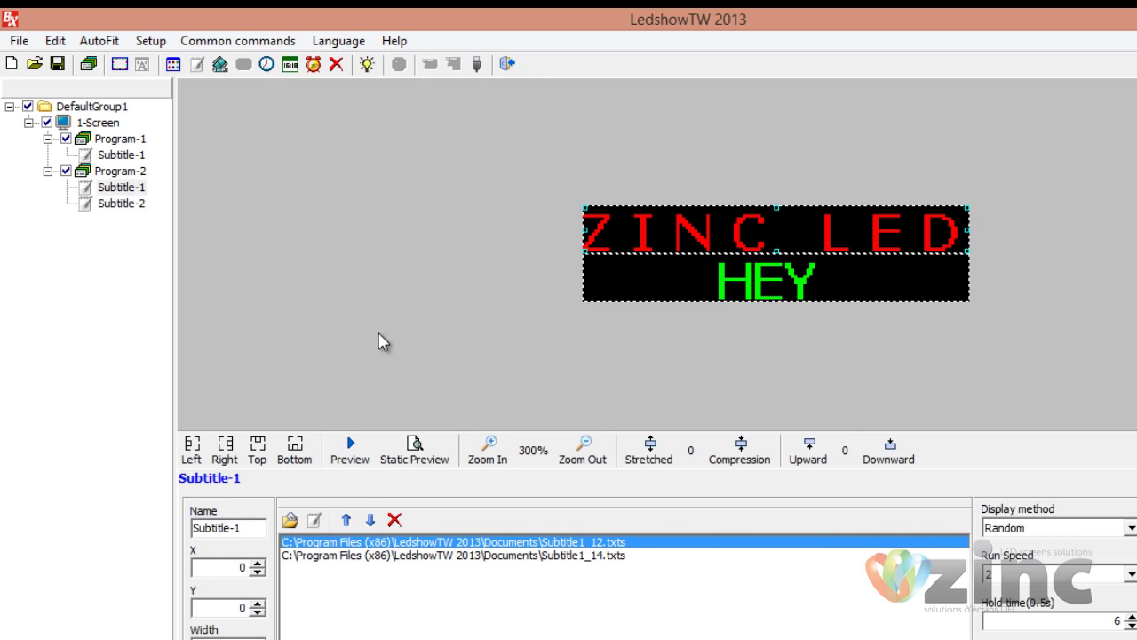
Step: Save the screen configuration to the USB drive E:\(ZINC)[FAT32], overwriting the program already stored on it
key(Down)
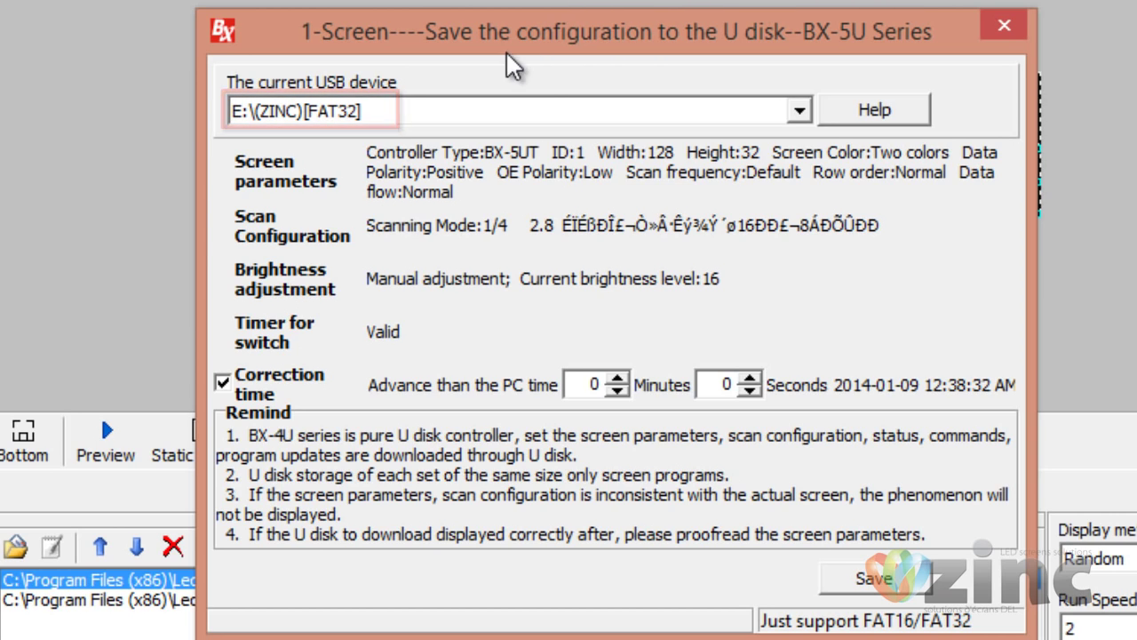
click(889, 568)
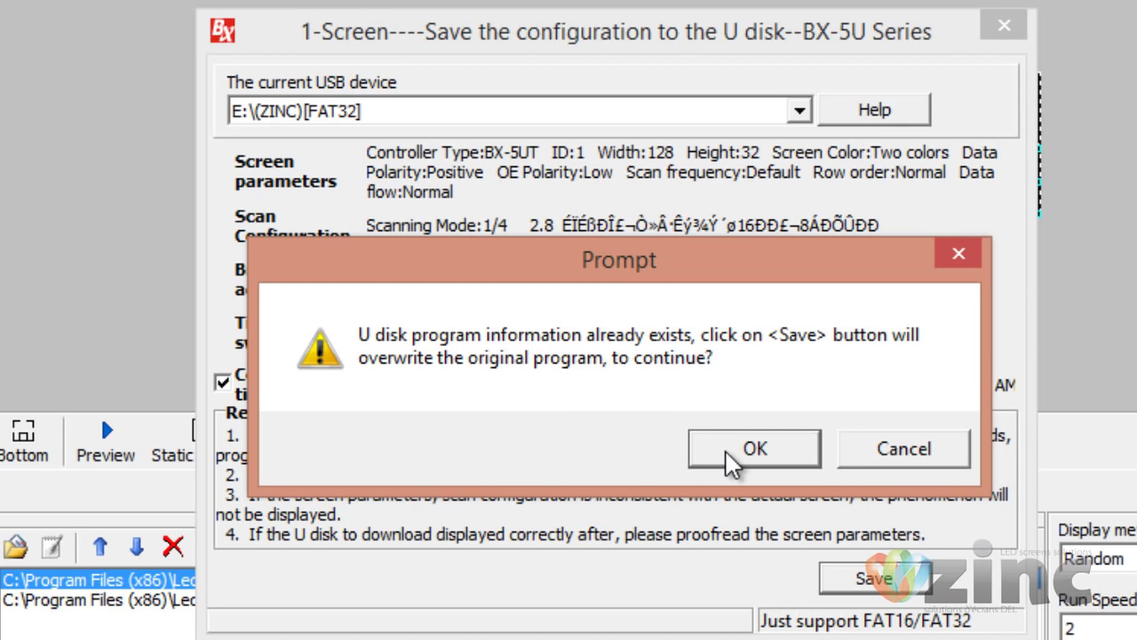
click(733, 453)
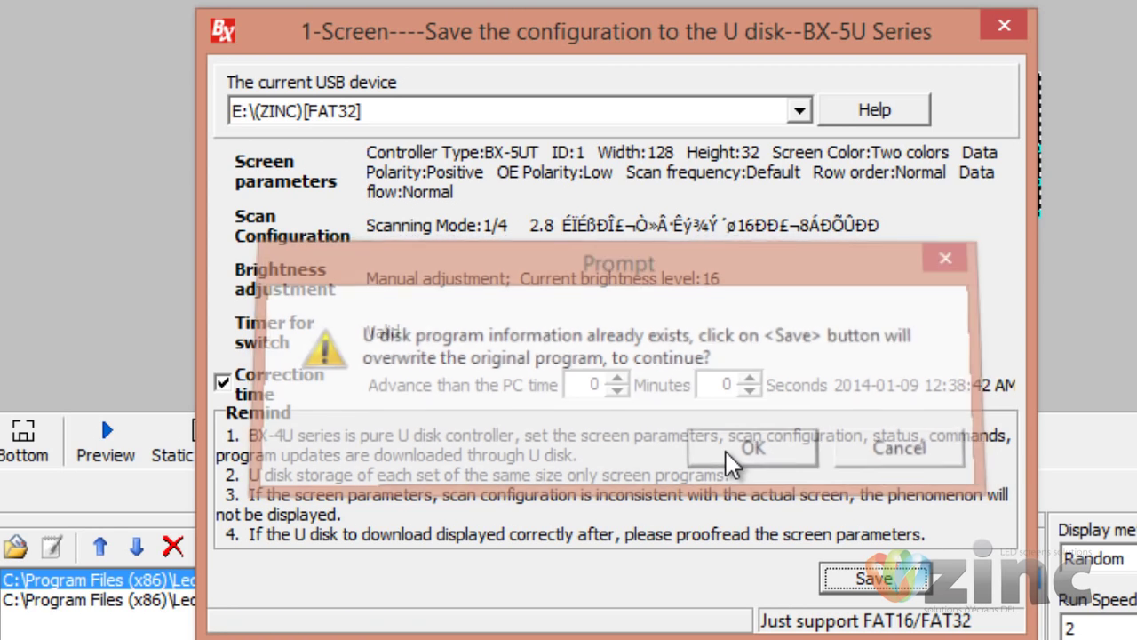